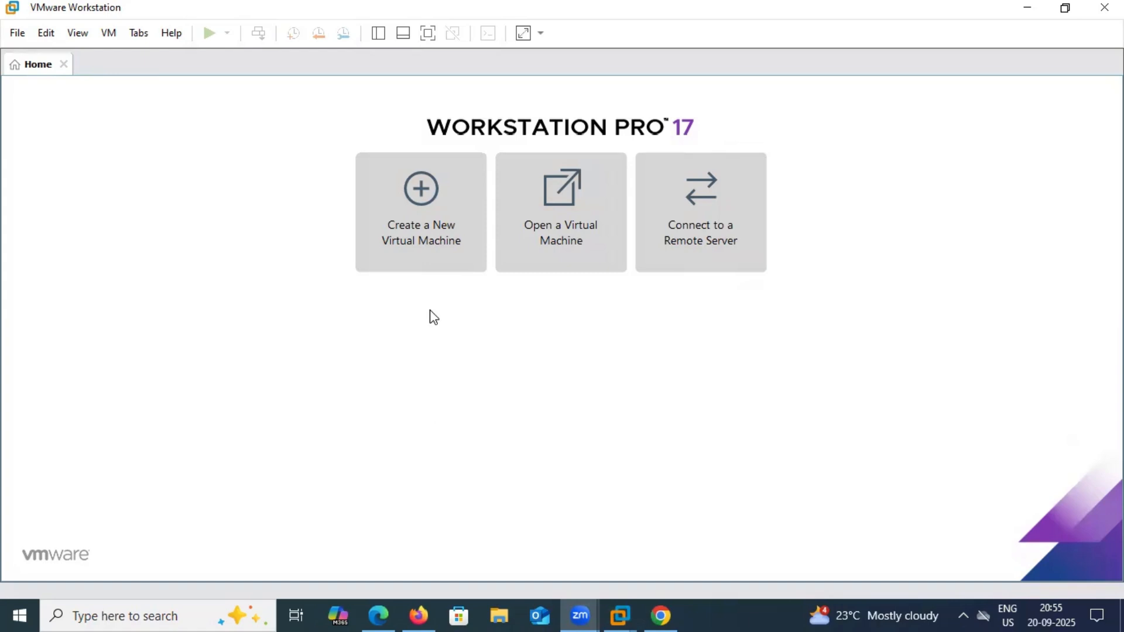
Start a Typical new virtual machine, choosing to install the operating system later
{"action": "left_click", "coordinate": [428, 246]}
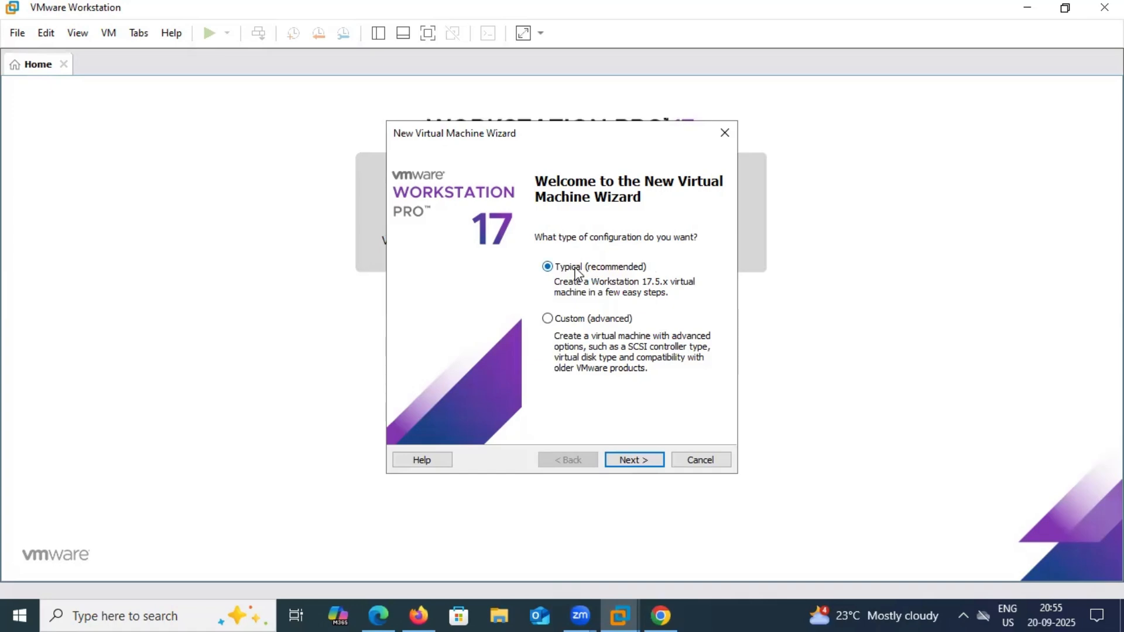
{"action": "left_click", "coordinate": [635, 460]}
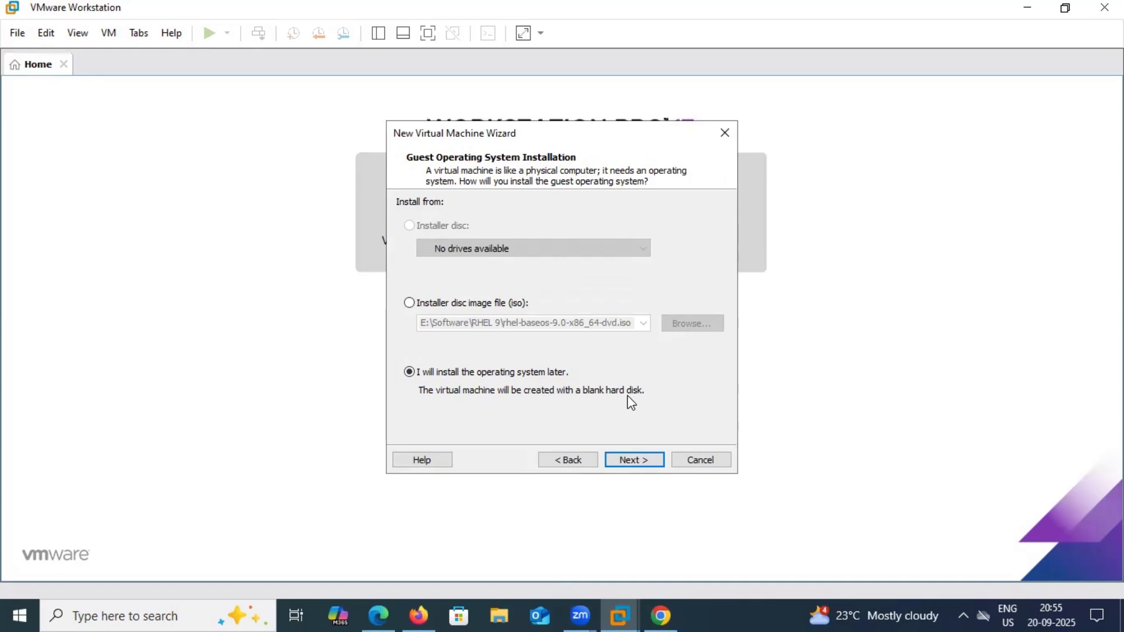
{"action": "left_click", "coordinate": [632, 461]}
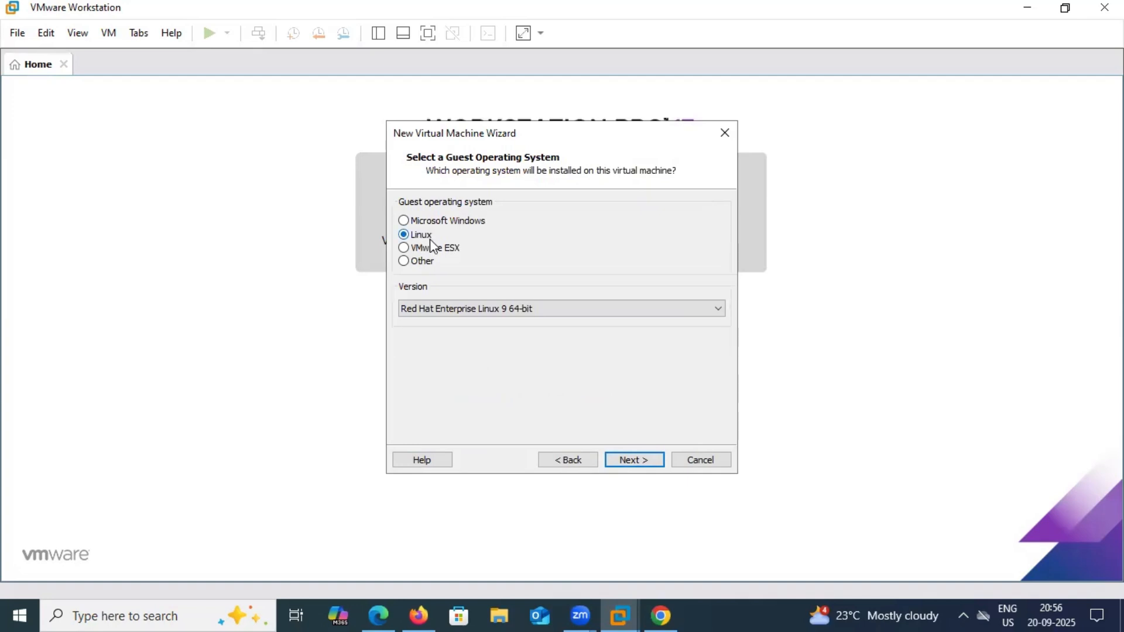
Choose Red Hat Enterprise Linux 9 64-bit as the Linux guest version
{"action": "left_click", "coordinate": [474, 308]}
{"action": "scroll", "coordinate": [527, 218], "scroll_direction": "down", "scroll_amount": 2}
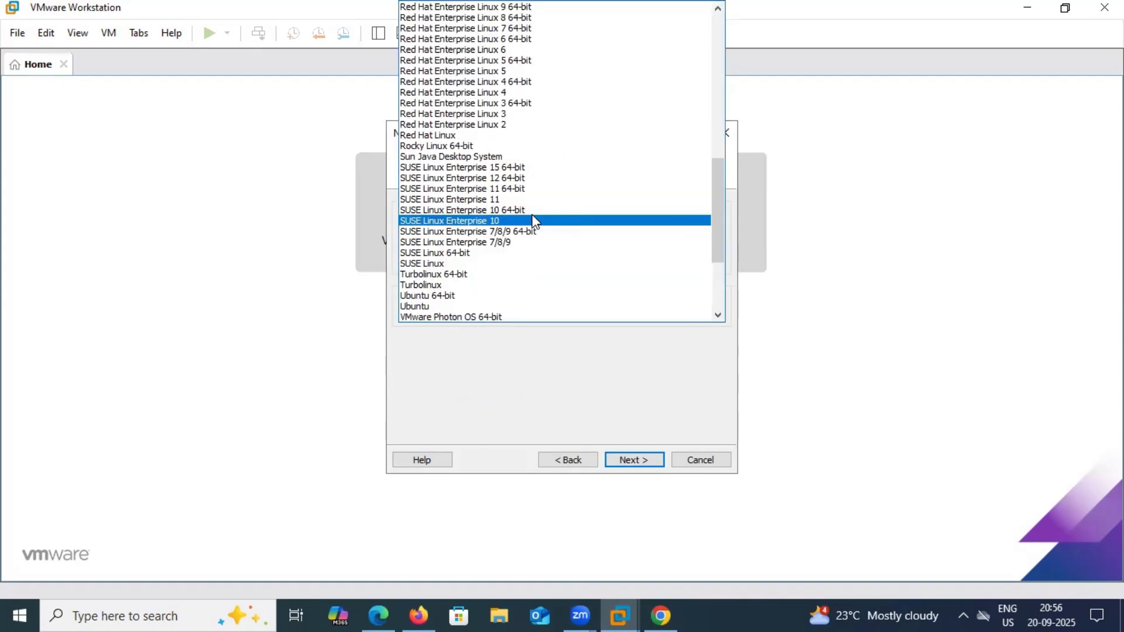
{"action": "scroll", "coordinate": [522, 205], "scroll_direction": "up", "scroll_amount": 1}
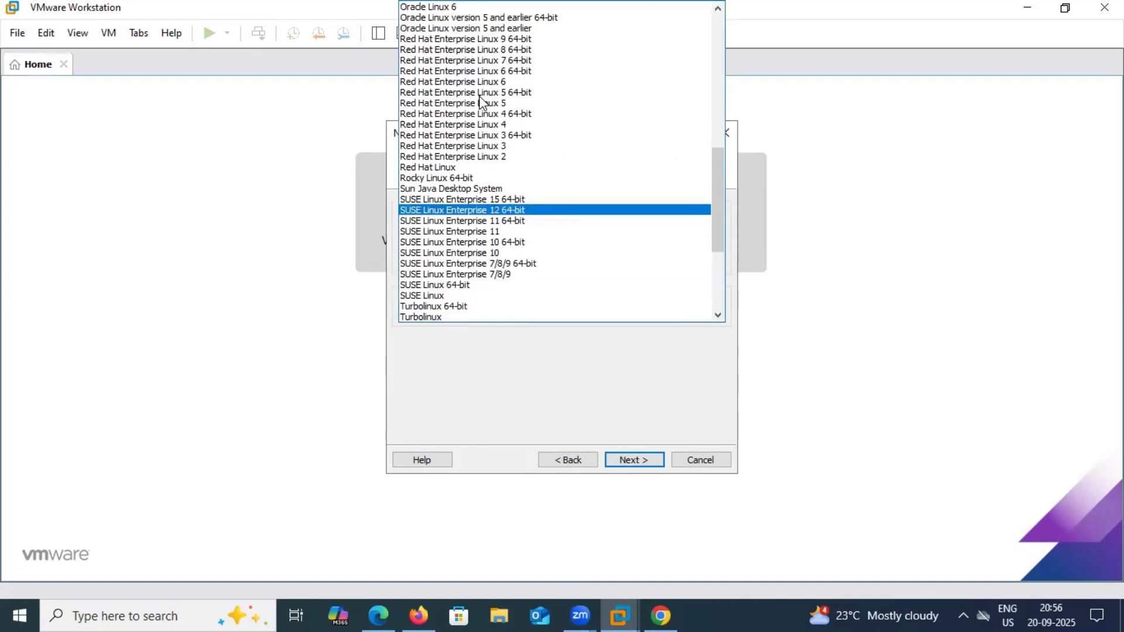
{"action": "left_click", "coordinate": [515, 41]}
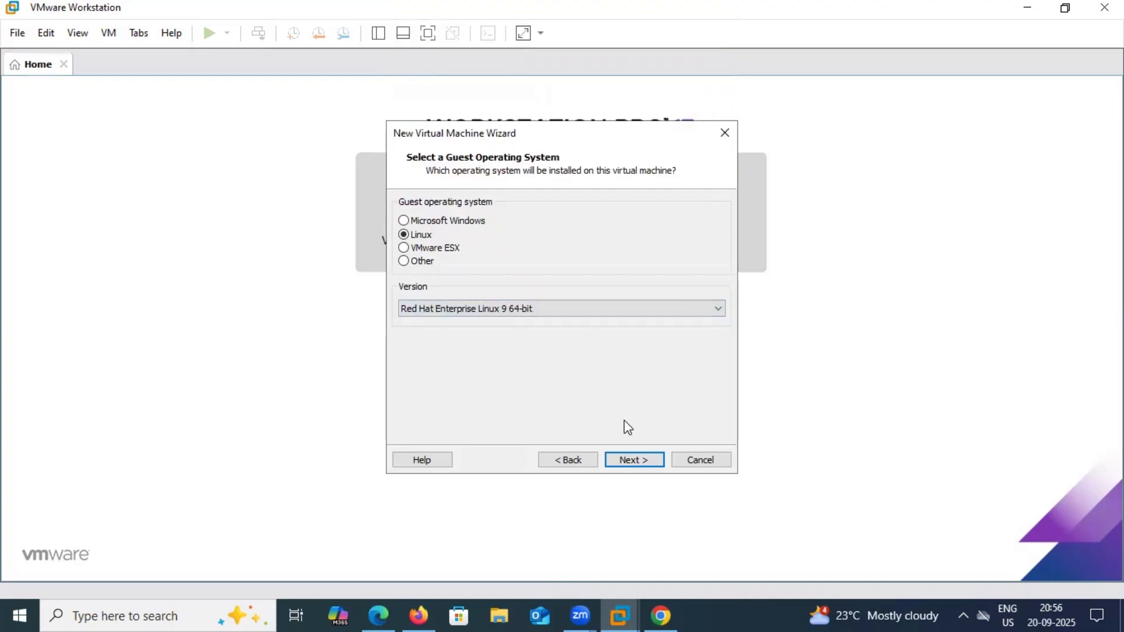
{"action": "left_click", "coordinate": [642, 461]}
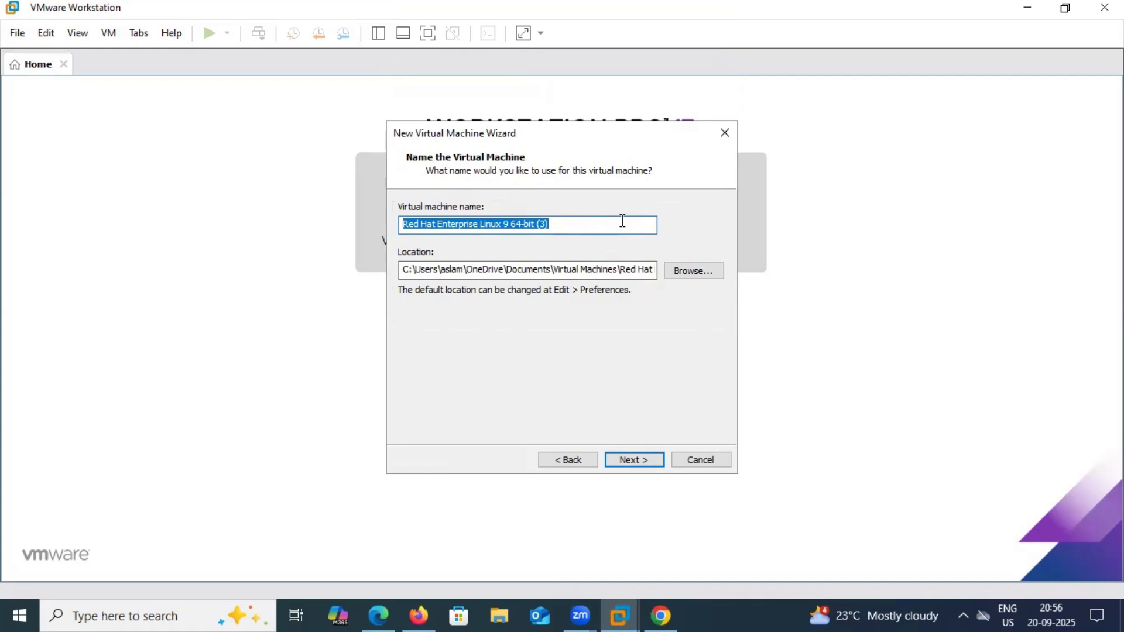
Name the virtual machine 'RHEL 10'
{"action": "type", "text": "RHEL "}
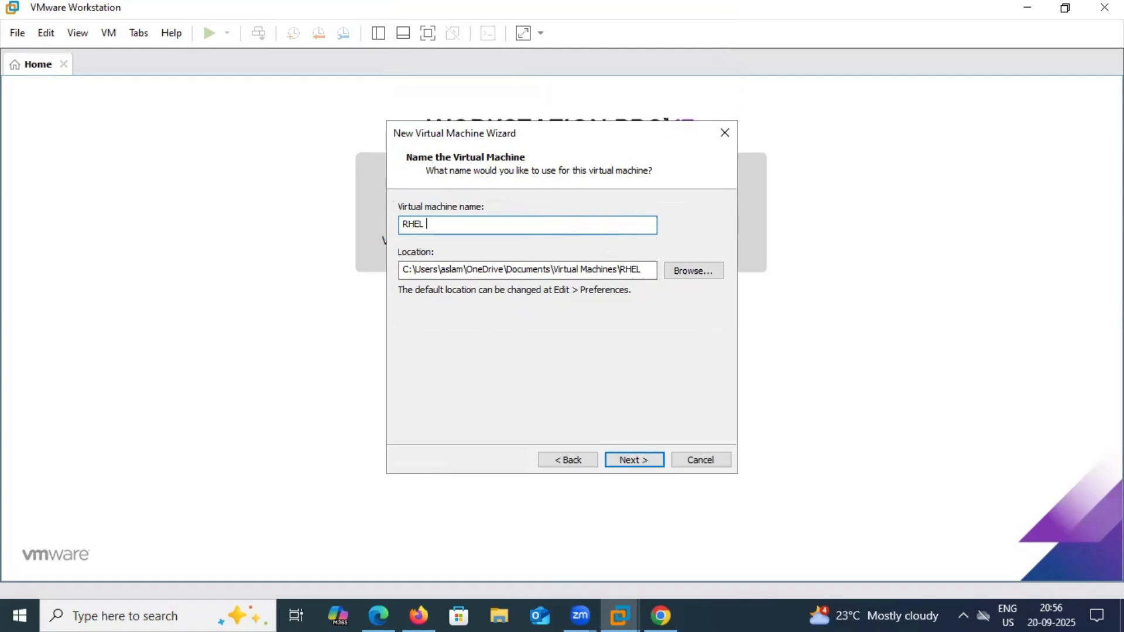
{"action": "type", "text": "20"}
{"action": "key", "text": "BackSpace"}
{"action": "key", "text": "BackSpace"}
{"action": "type", "text": "10"}
Browse to the VitualMachines folder on the Personal (E:) drive for the machine's location
{"action": "left_click", "coordinate": [677, 271]}
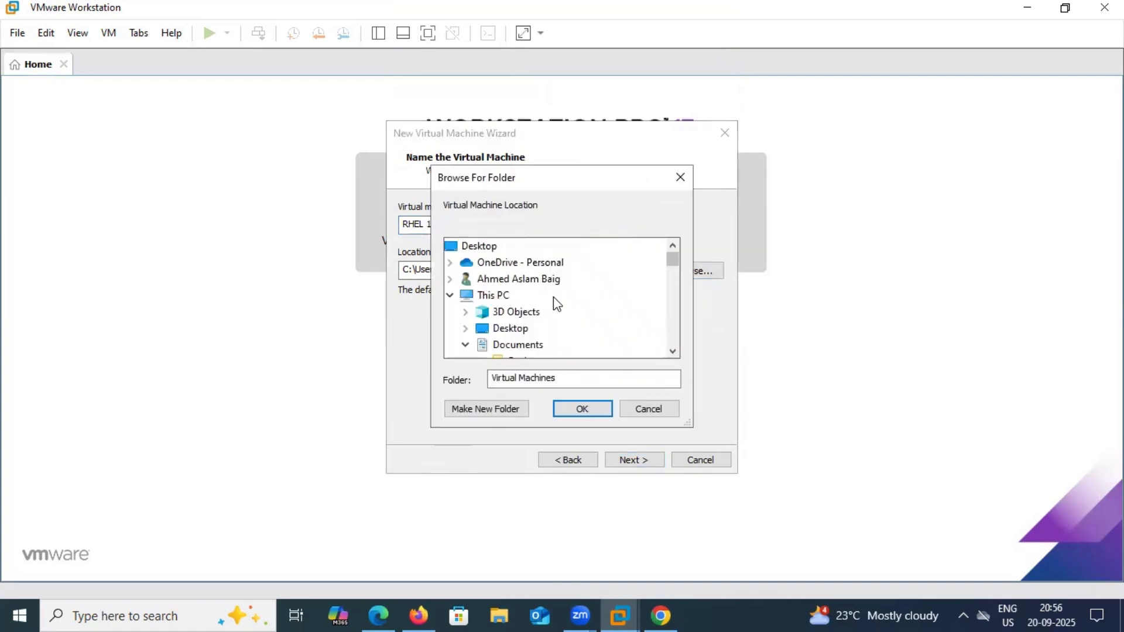
{"action": "scroll", "coordinate": [480, 279], "scroll_direction": "down", "scroll_amount": 2}
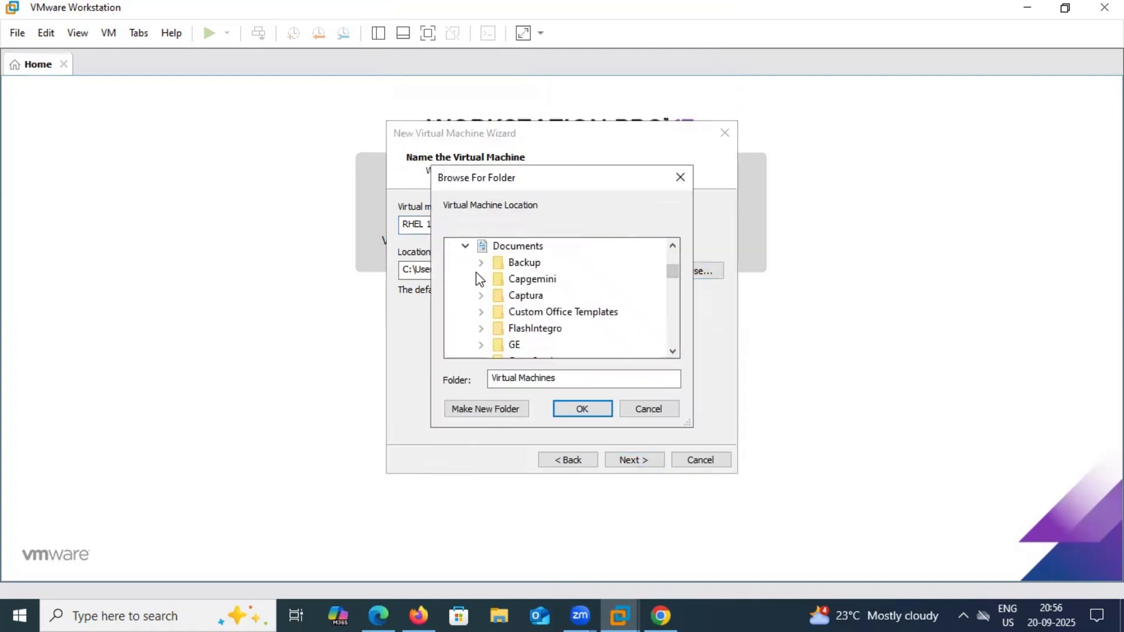
{"action": "scroll", "coordinate": [479, 278], "scroll_direction": "up", "scroll_amount": 1}
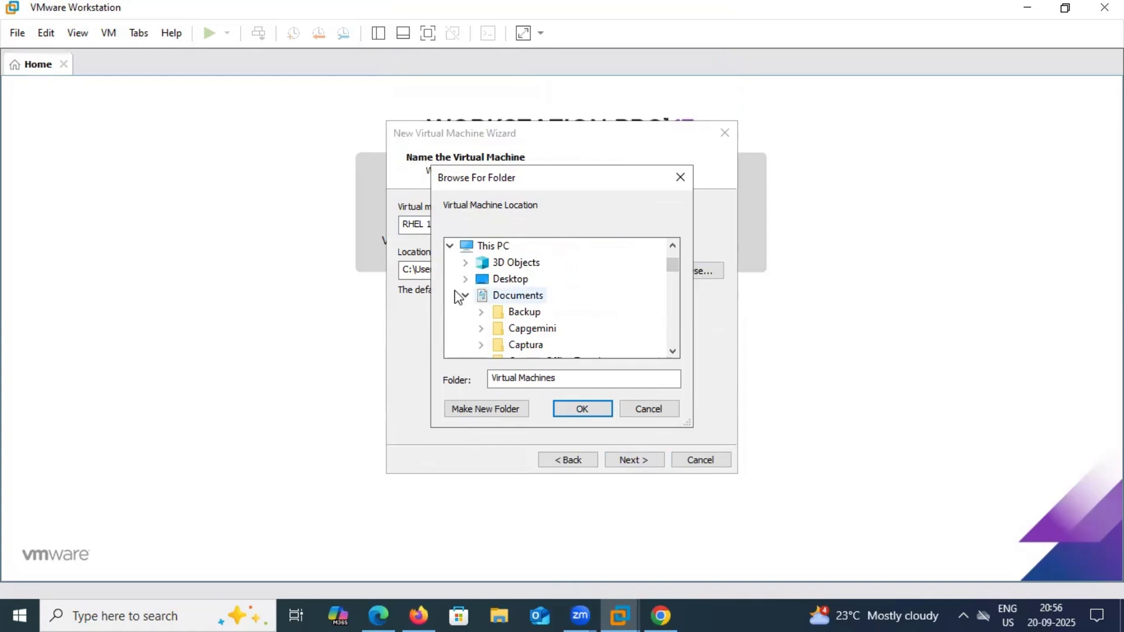
{"action": "left_click", "coordinate": [466, 295]}
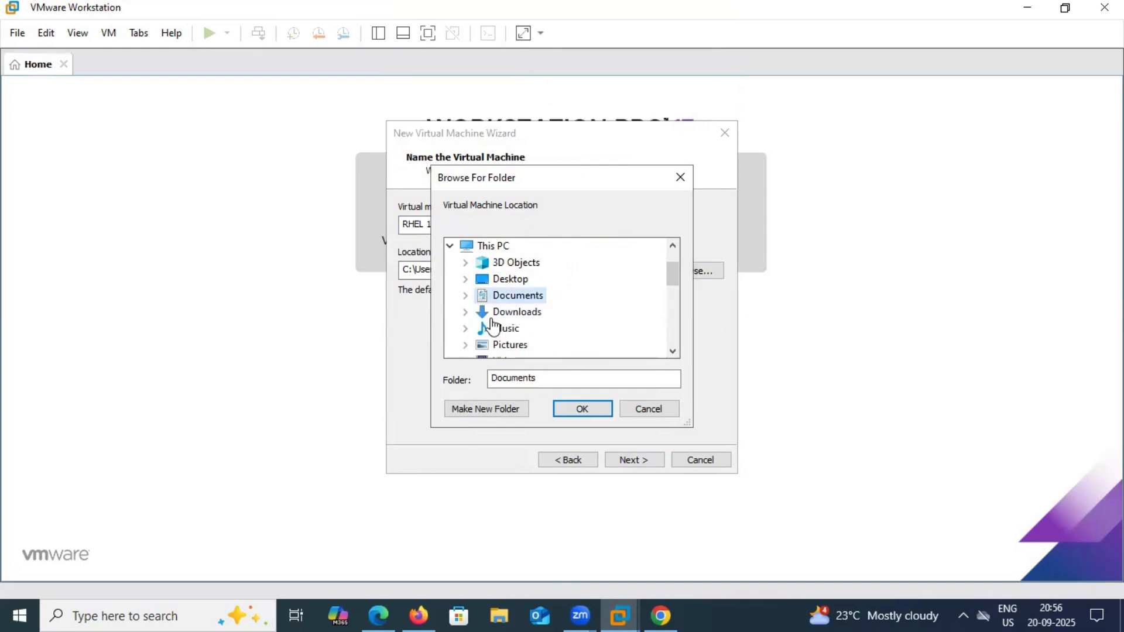
{"action": "scroll", "coordinate": [493, 325], "scroll_direction": "down", "scroll_amount": 3}
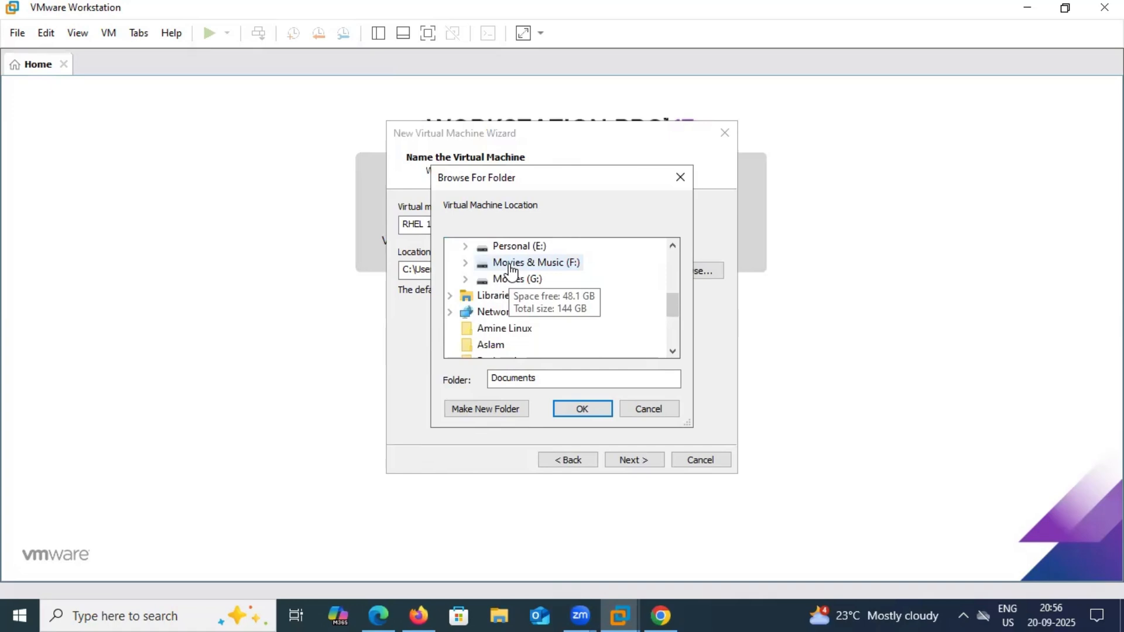
{"action": "left_click", "coordinate": [467, 246]}
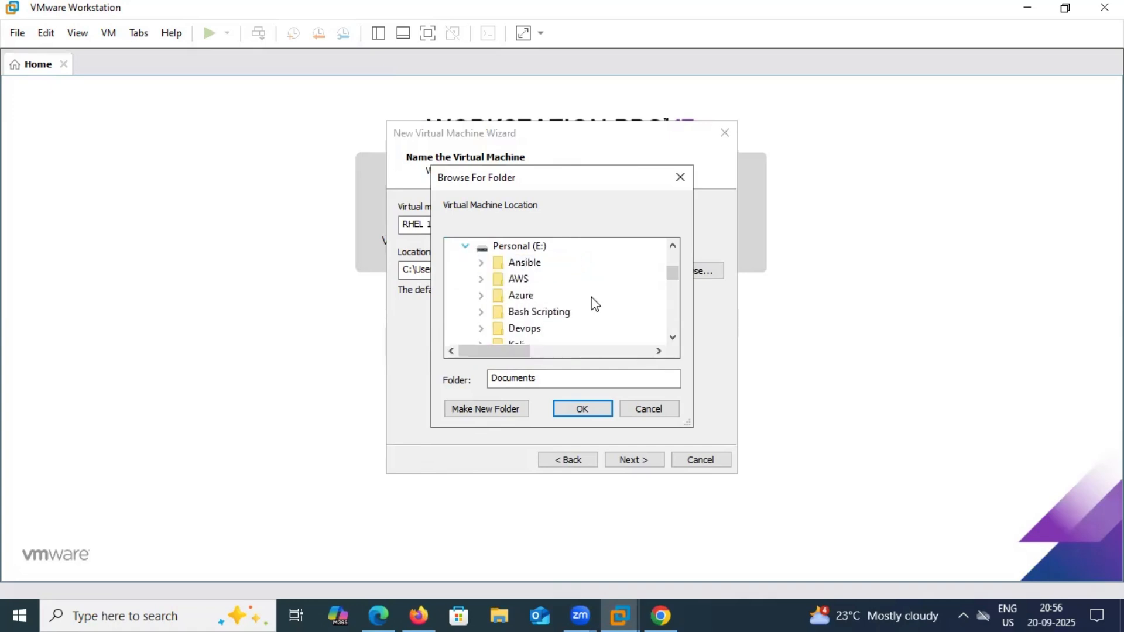
{"action": "scroll", "coordinate": [588, 303], "scroll_direction": "down", "scroll_amount": 3}
{"action": "scroll", "coordinate": [585, 303], "scroll_direction": "down", "scroll_amount": 2}
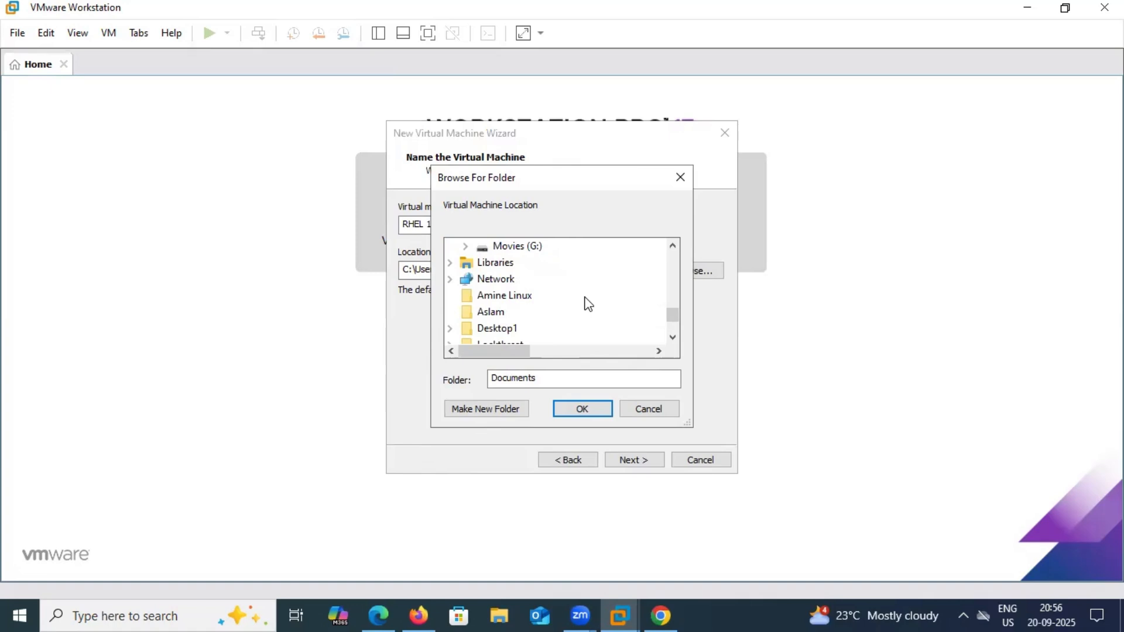
{"action": "scroll", "coordinate": [547, 278], "scroll_direction": "up", "scroll_amount": 1}
{"action": "double_click", "coordinate": [521, 255]}
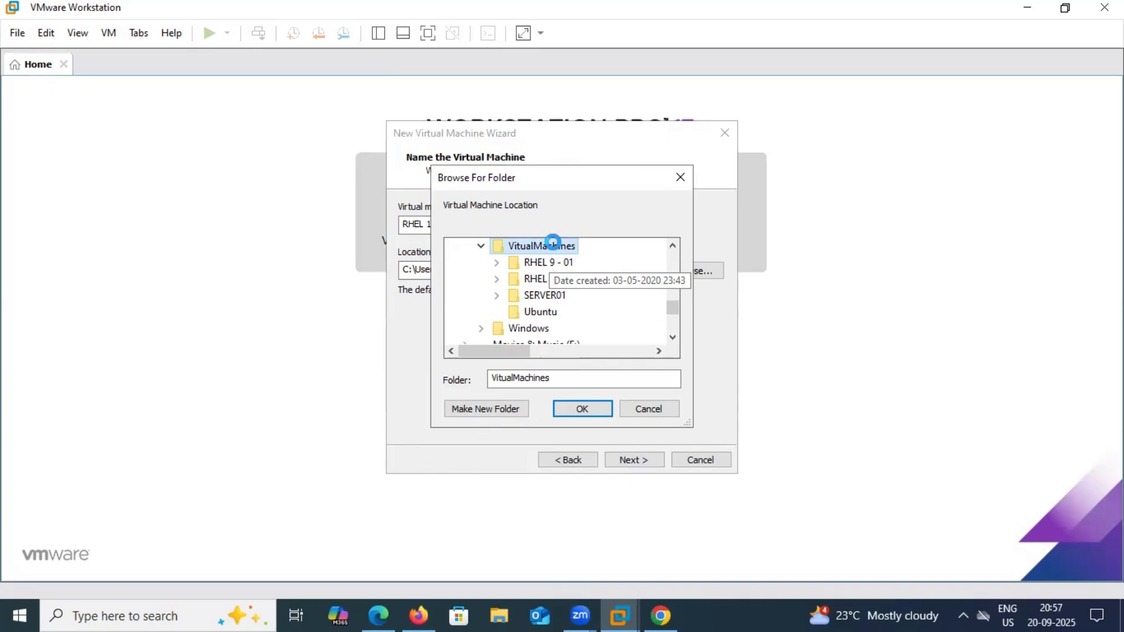
Create a new folder 'RHE 10 - 01' in VitualMachines and accept it as the location
{"action": "right_click", "coordinate": [553, 242]}
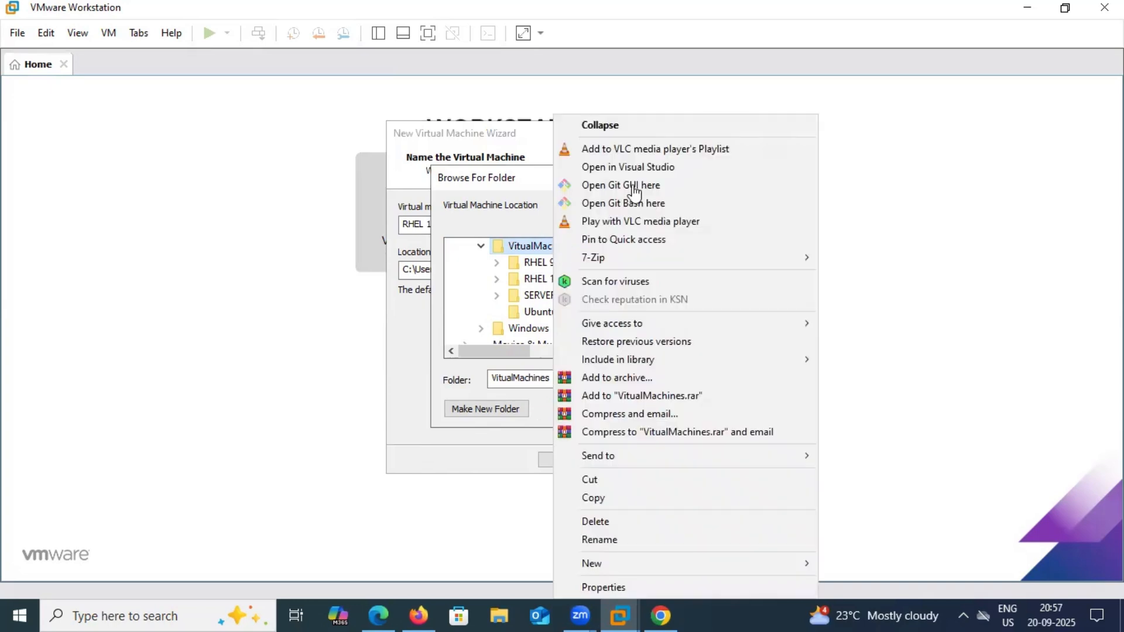
{"action": "left_click", "coordinate": [668, 572]}
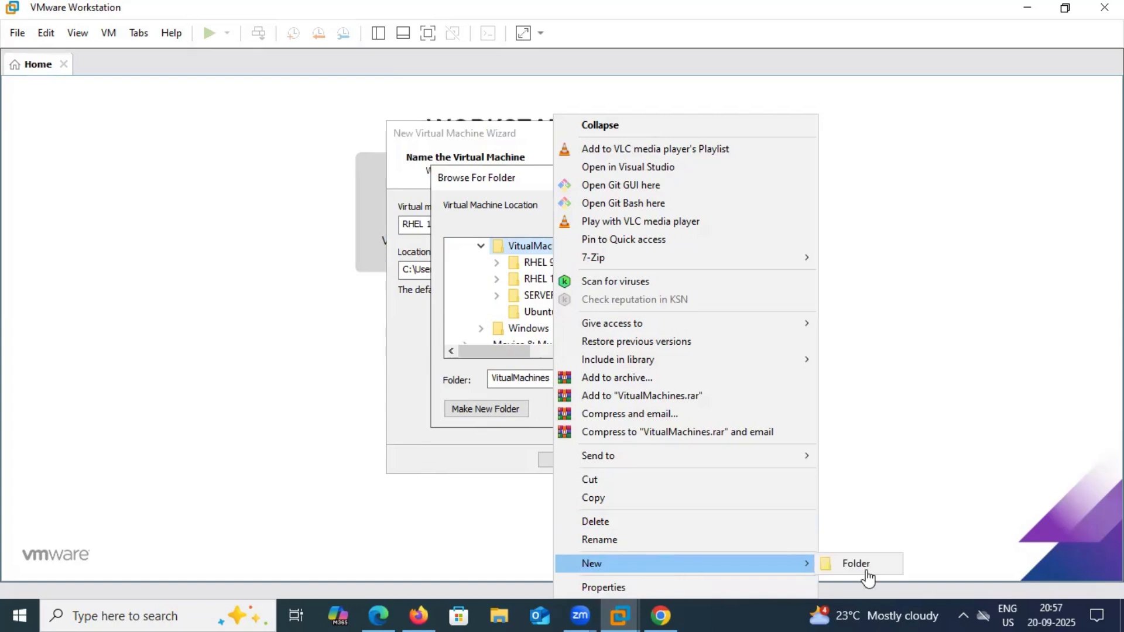
{"action": "left_click", "coordinate": [856, 563]}
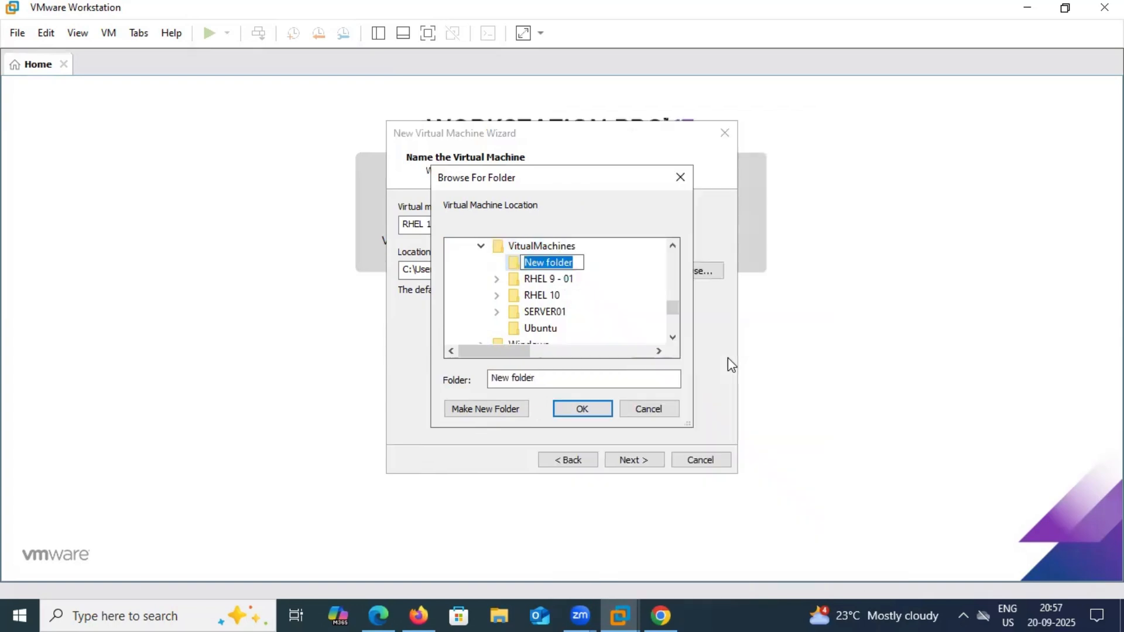
{"action": "type", "text": "RHE"}
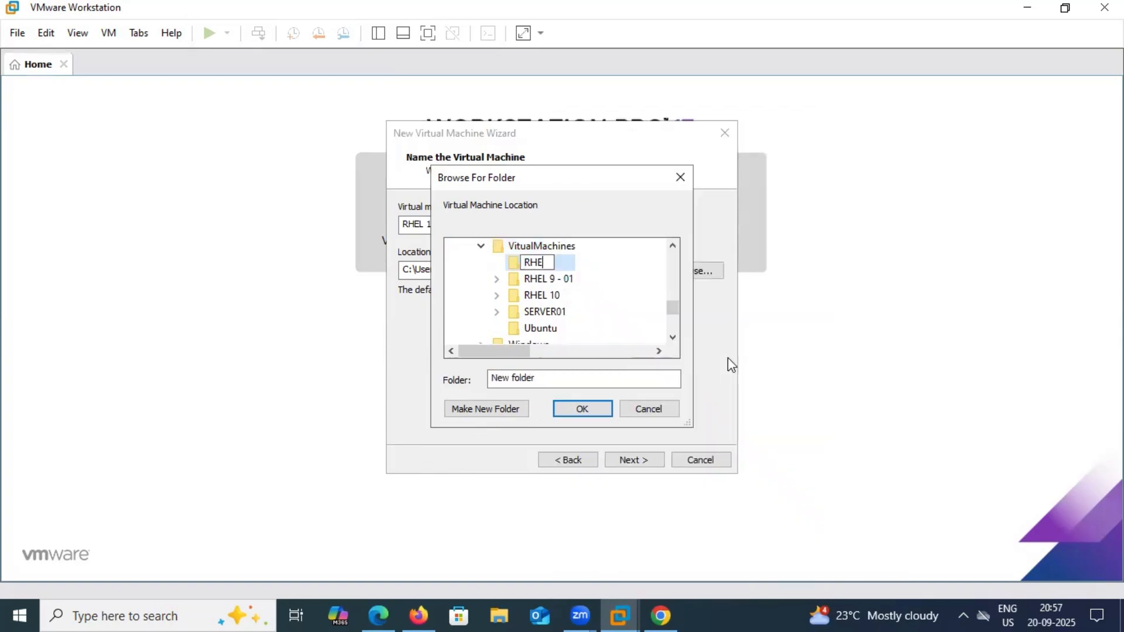
{"action": "type", "text": " 10 - 01"}
{"action": "left_click", "coordinate": [583, 409]}
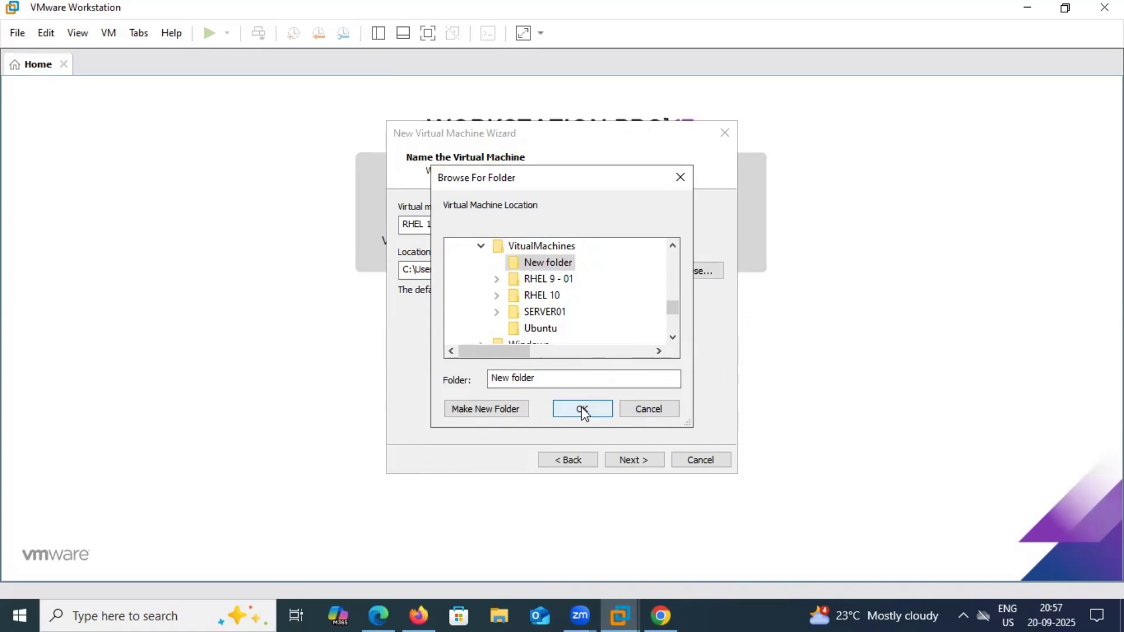
{"action": "left_click", "coordinate": [582, 410]}
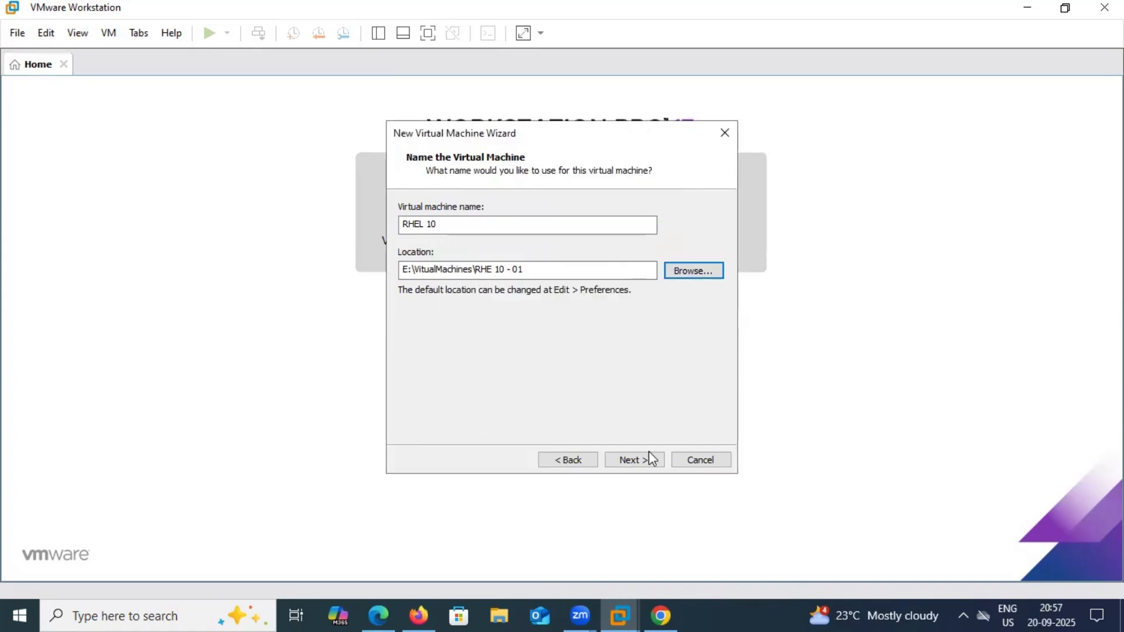
Set the maximum disk size to 40 GB, stored as a single file
{"action": "left_click", "coordinate": [625, 466]}
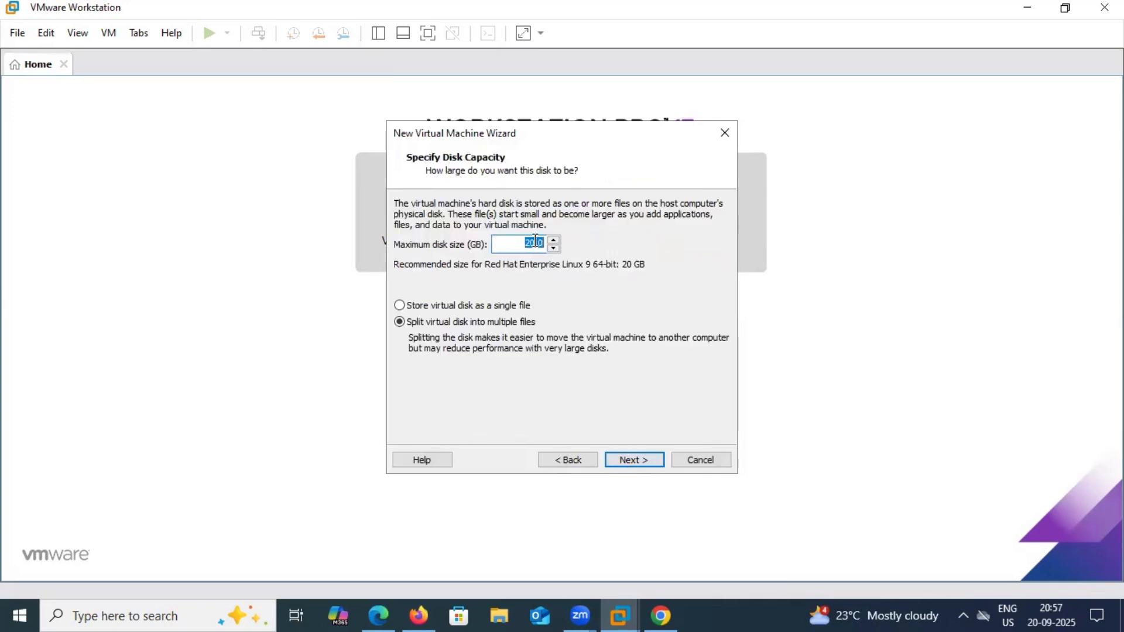
{"action": "left_click_drag", "start_coordinate": [535, 240], "coordinate": [518, 243]}
{"action": "type", "text": "40"}
{"action": "left_click", "coordinate": [468, 305]}
Review the settings summary and finish creating the RHEL 10 virtual machine
{"action": "left_click", "coordinate": [632, 461]}
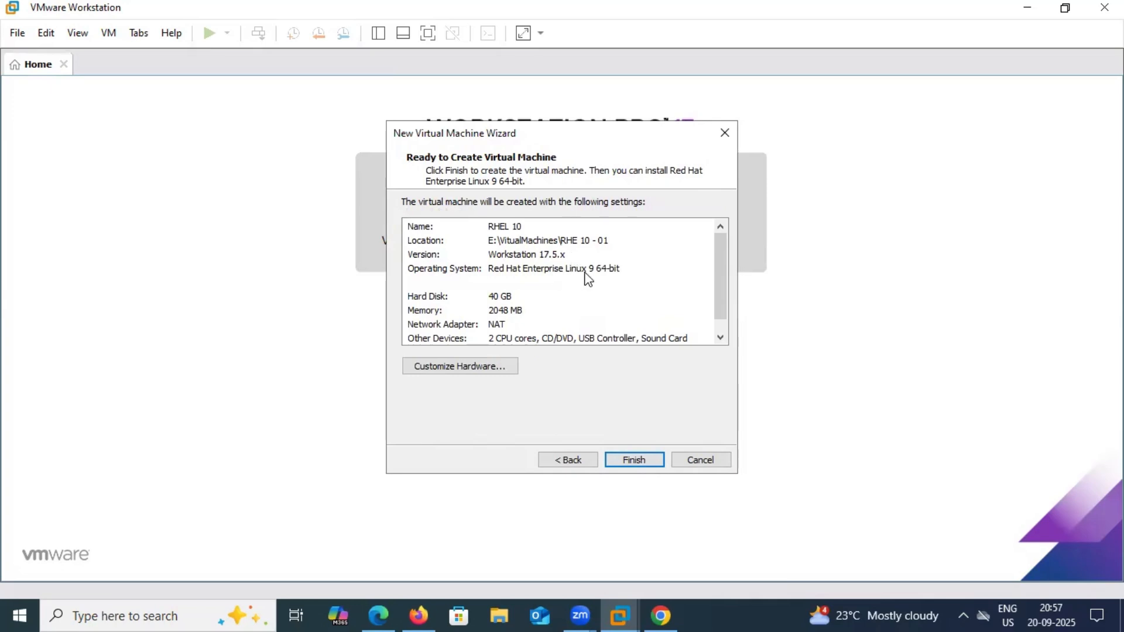
{"action": "scroll", "coordinate": [588, 279], "scroll_direction": "down", "scroll_amount": 1}
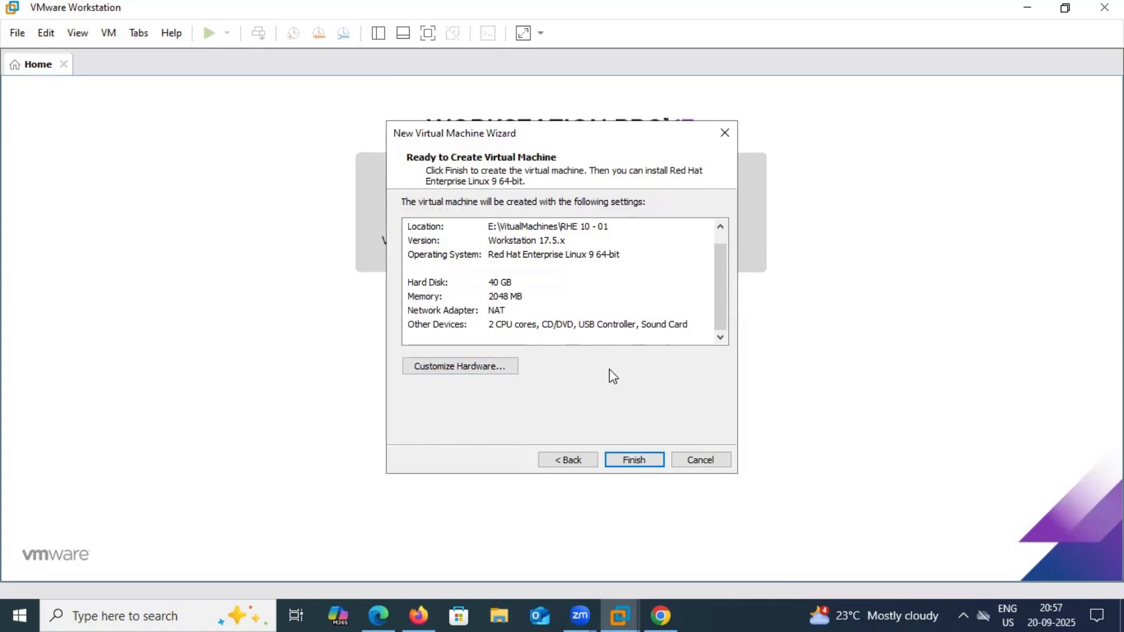
{"action": "left_click", "coordinate": [633, 461]}
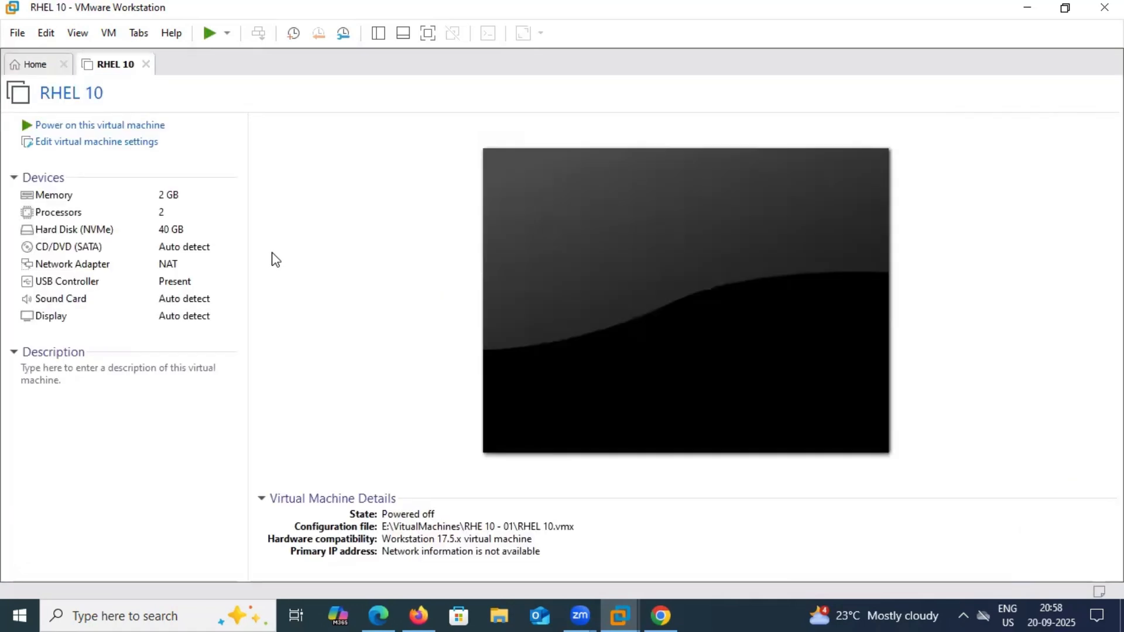
Attach rhel-10.0-x86_64-dvd.iso to the VM's CD/DVD drive and power the VM on
{"action": "left_click", "coordinate": [90, 144]}
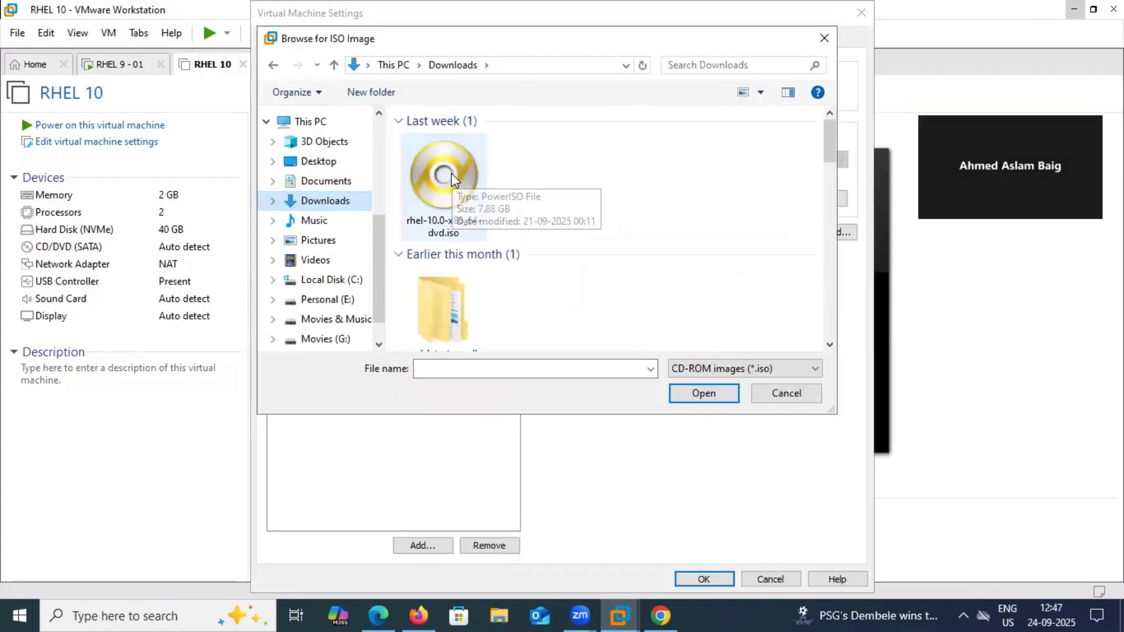
{"action": "left_click", "coordinate": [454, 179]}
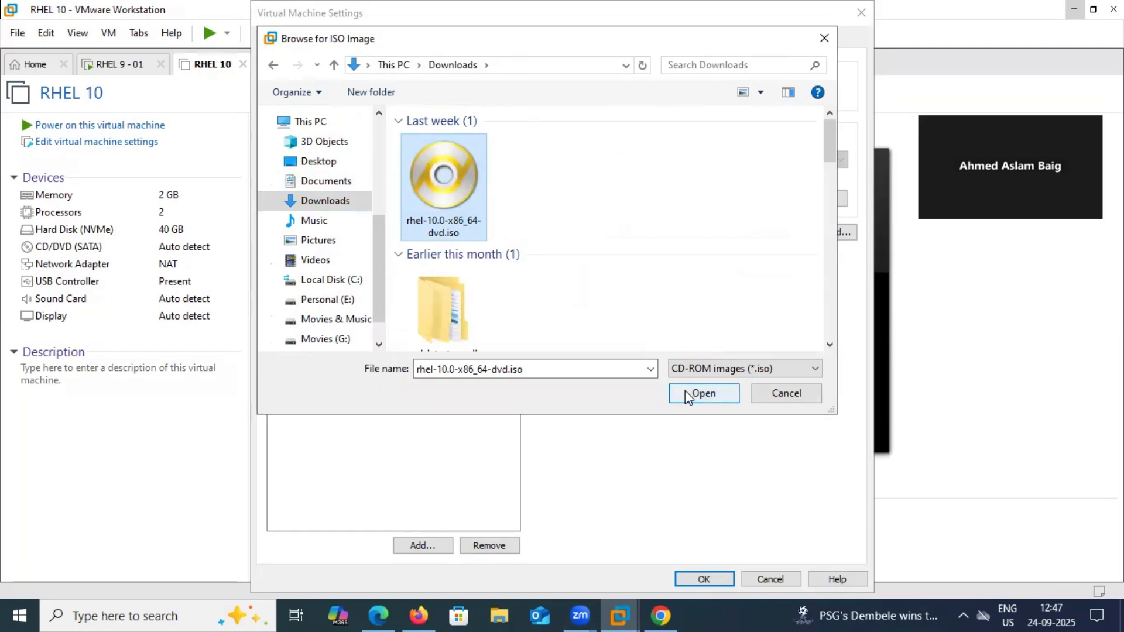
{"action": "left_click", "coordinate": [685, 391]}
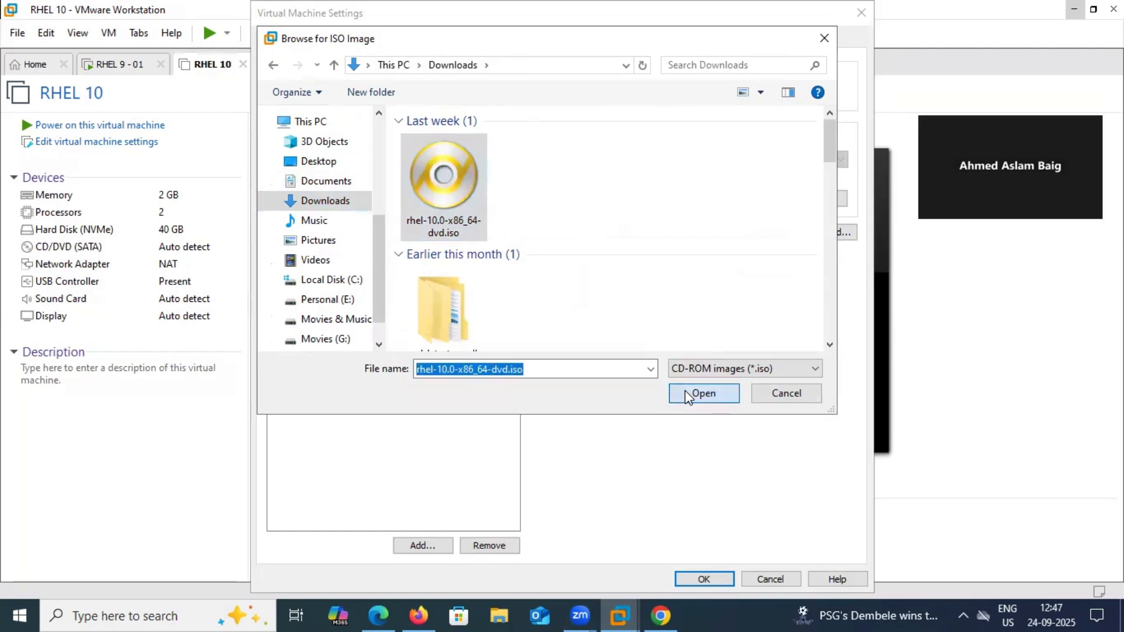
{"action": "left_click", "coordinate": [691, 580]}
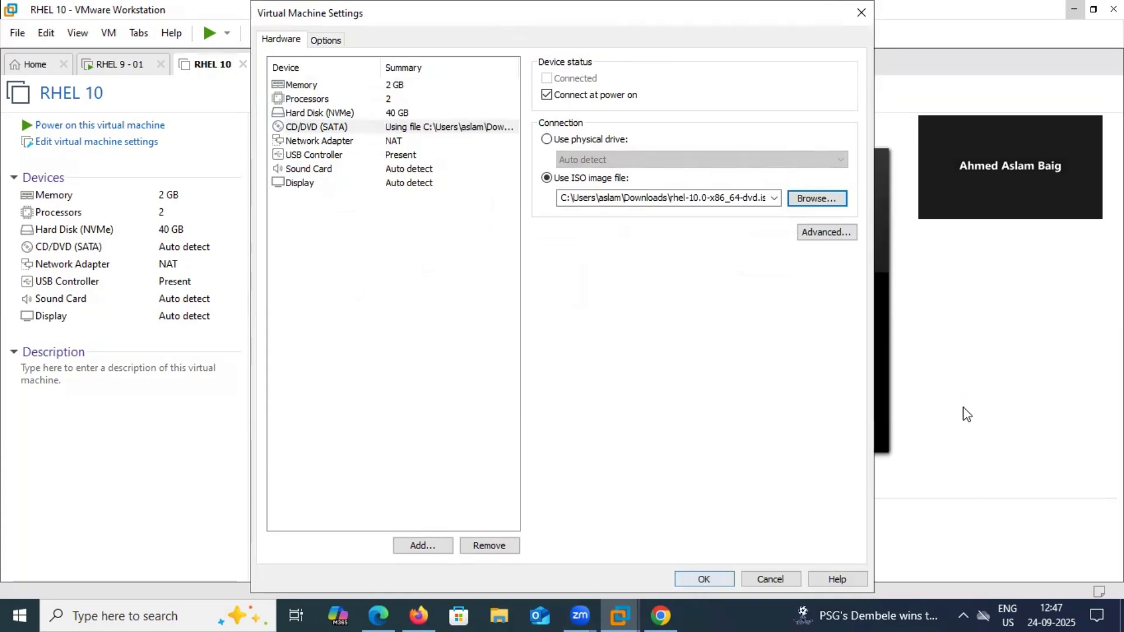
{"action": "left_click", "coordinate": [91, 126]}
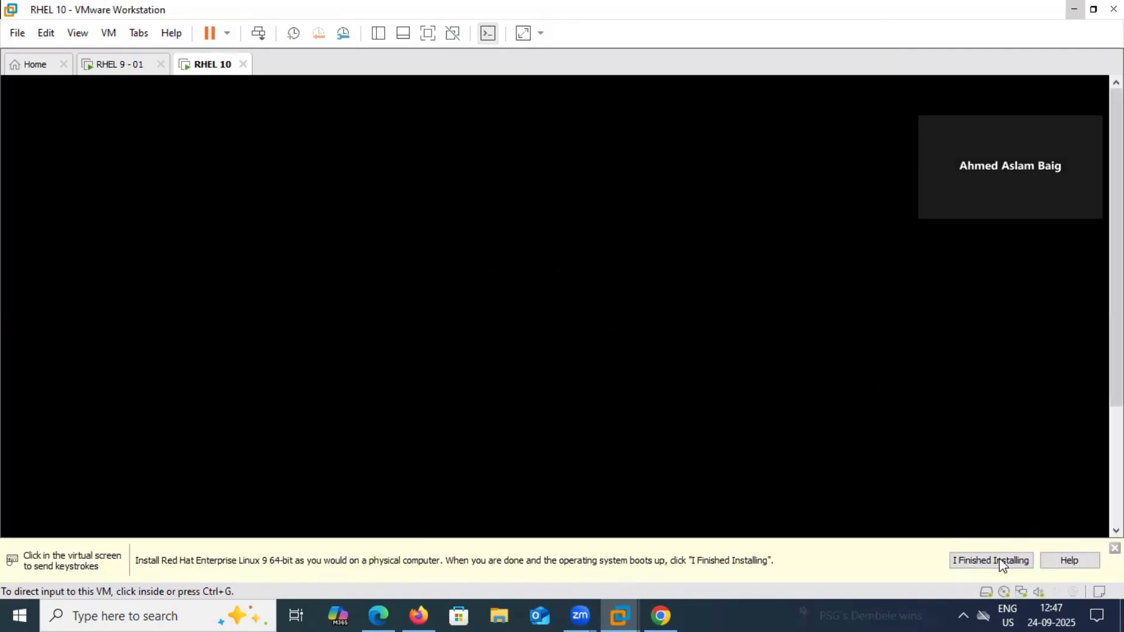
Dismiss the install notice and enter the GRUB Troubleshooting submenu
{"action": "left_click", "coordinate": [1003, 562]}
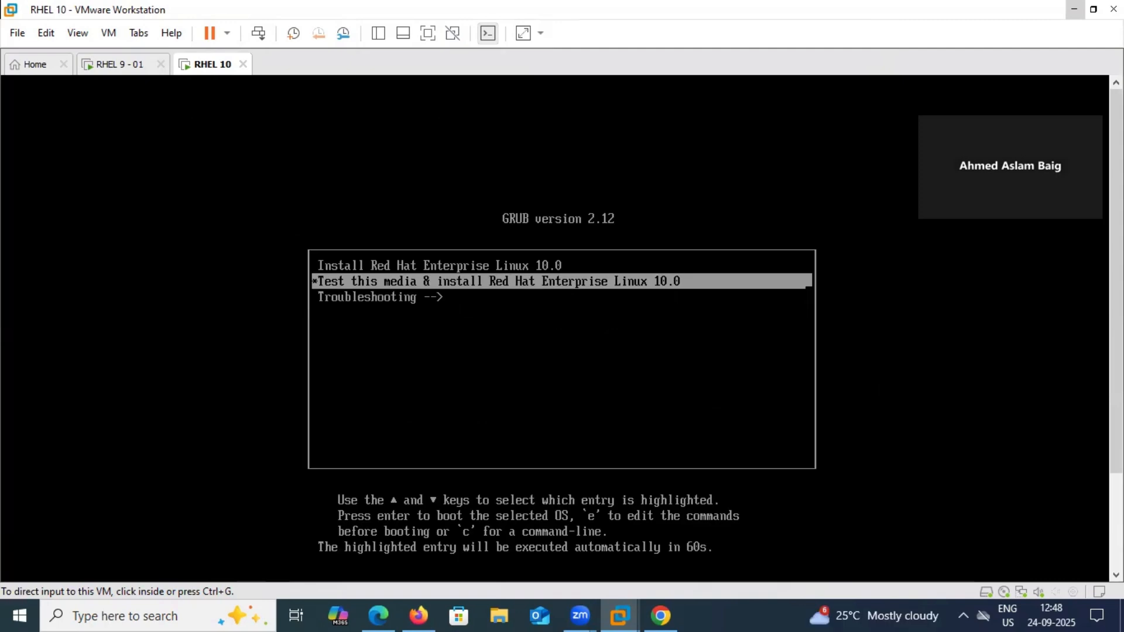
{"action": "key", "text": "ctrl+g"}
{"action": "key", "text": "Down"}
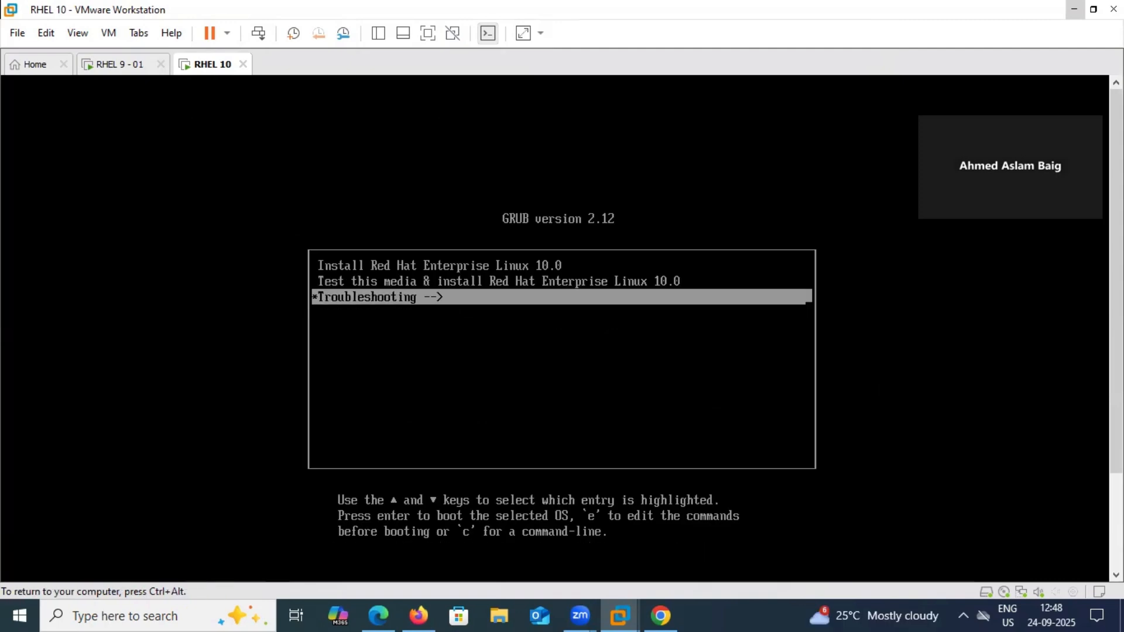
{"action": "key", "text": "Up"}
{"action": "key", "text": "Up"}
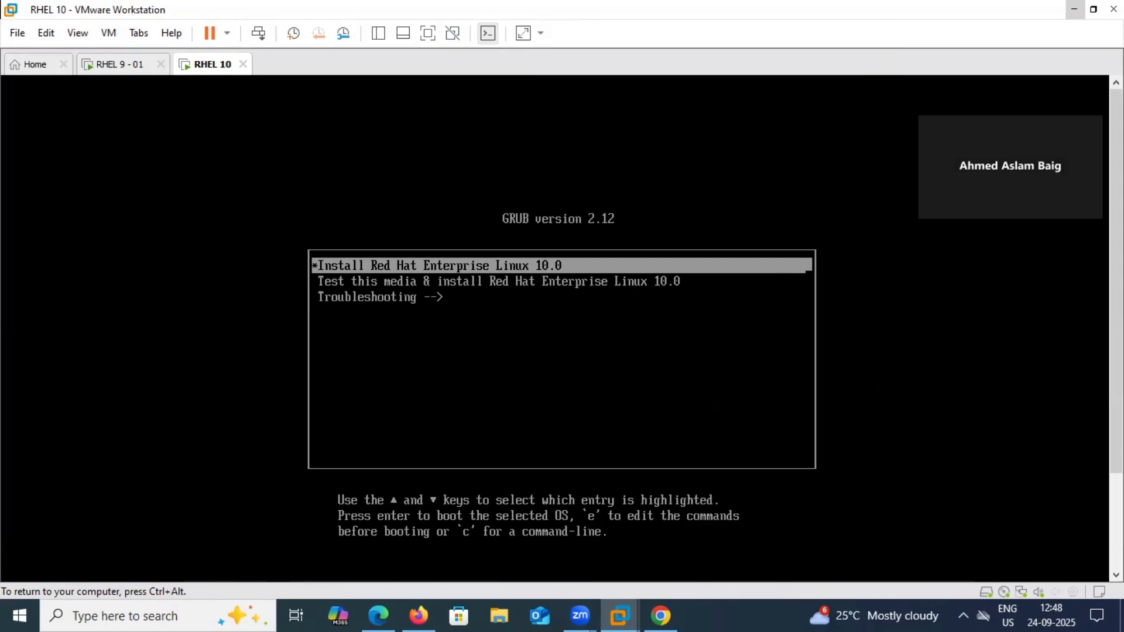
{"action": "key", "text": "Down"}
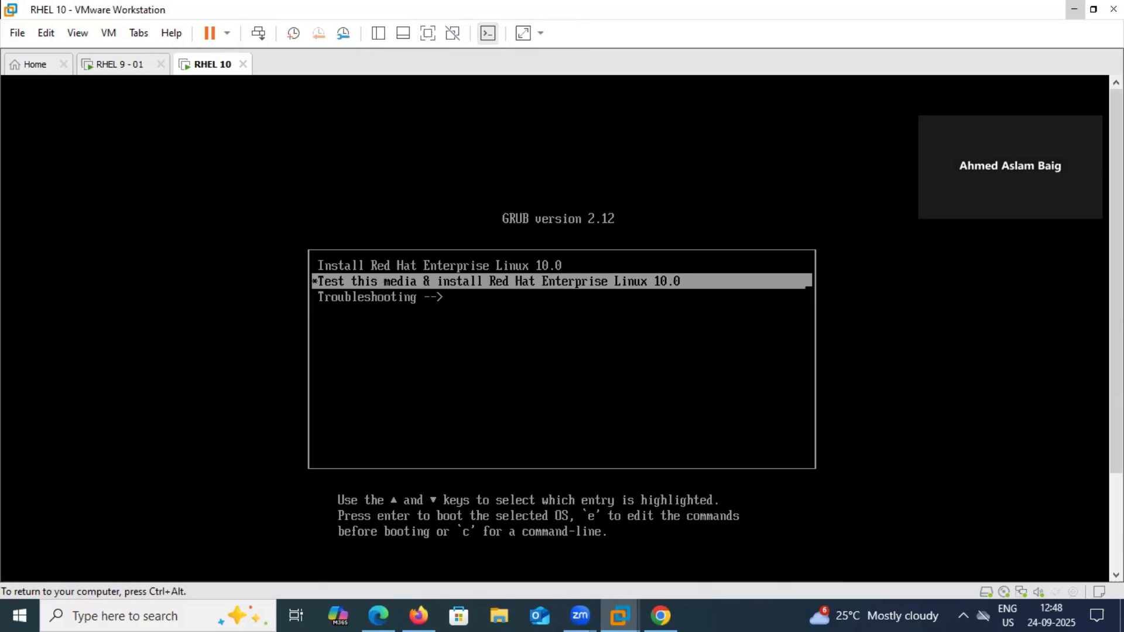
{"action": "key", "text": "Down"}
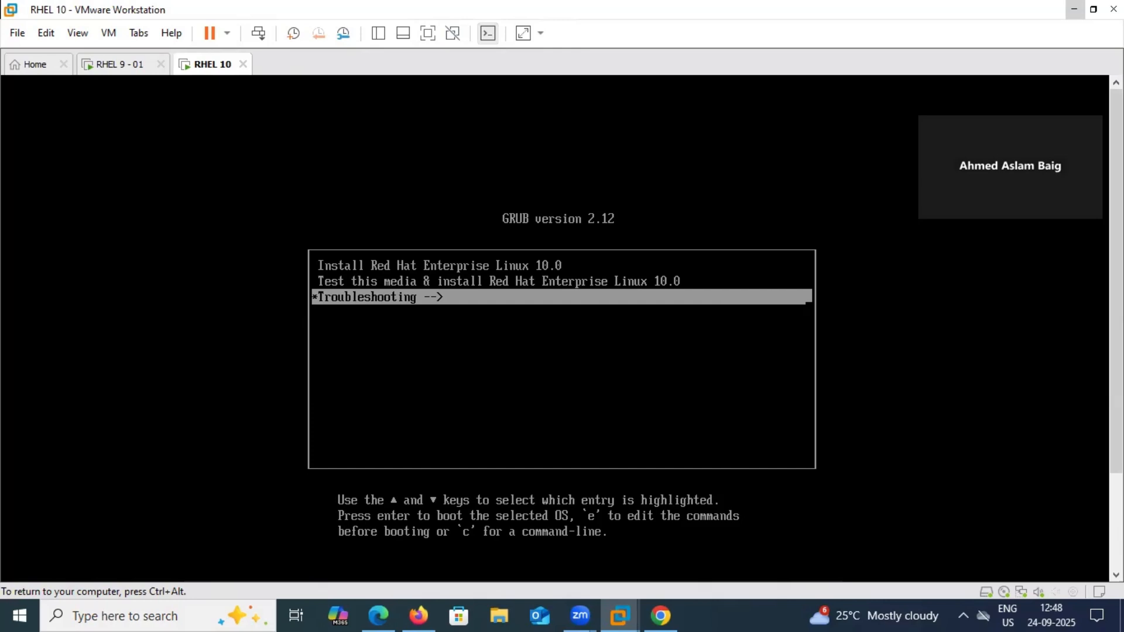
{"action": "key", "text": "Return"}
{"action": "key", "text": "Down"}
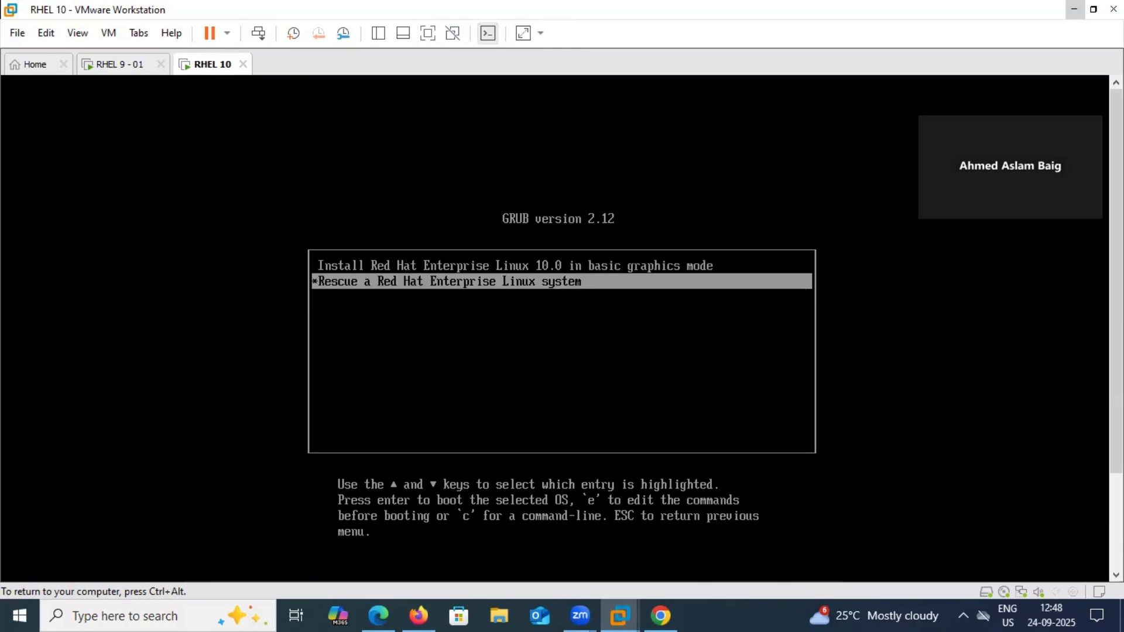
Leave Troubleshooting and boot the 'Install Red Hat Enterprise Linux 10.0' entry
{"action": "key", "text": "Up"}
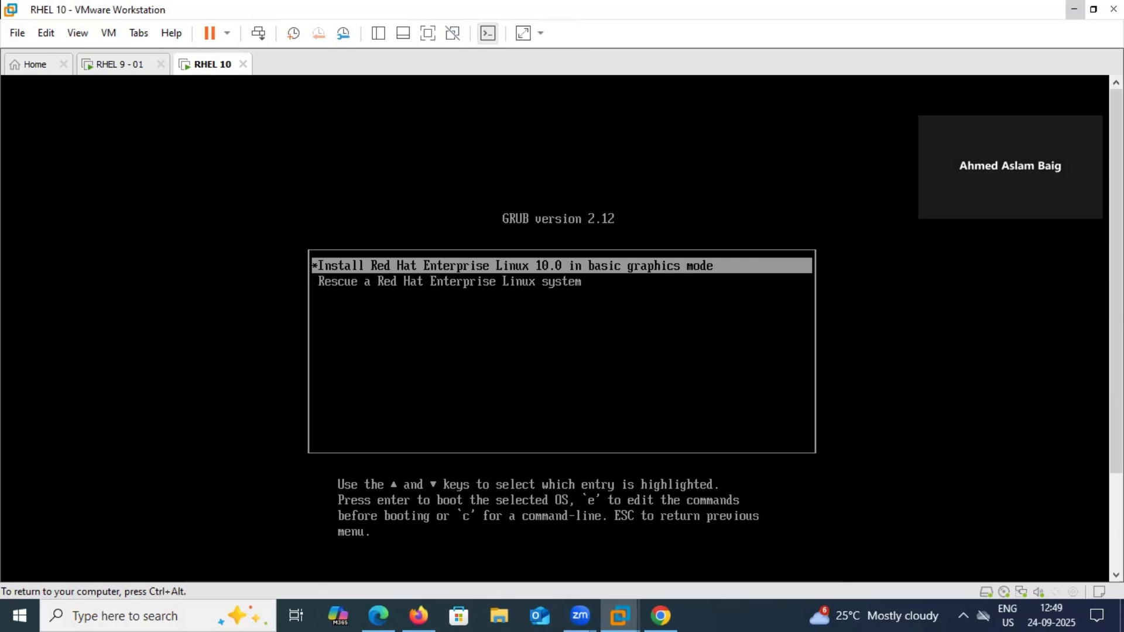
{"action": "key", "text": "Down"}
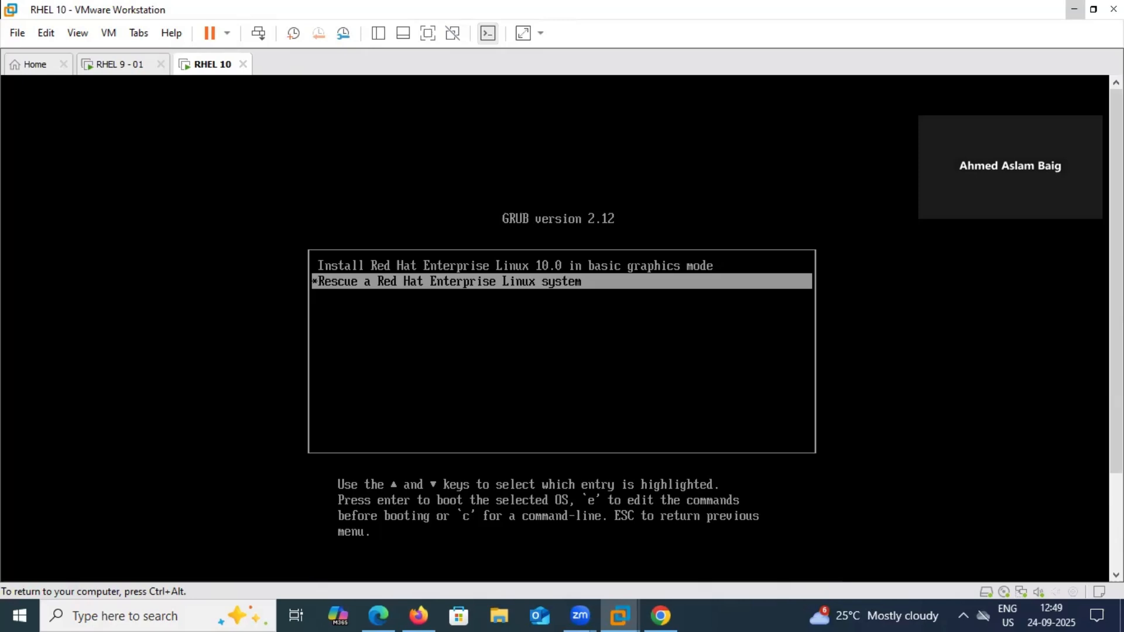
{"action": "key", "text": "Escape"}
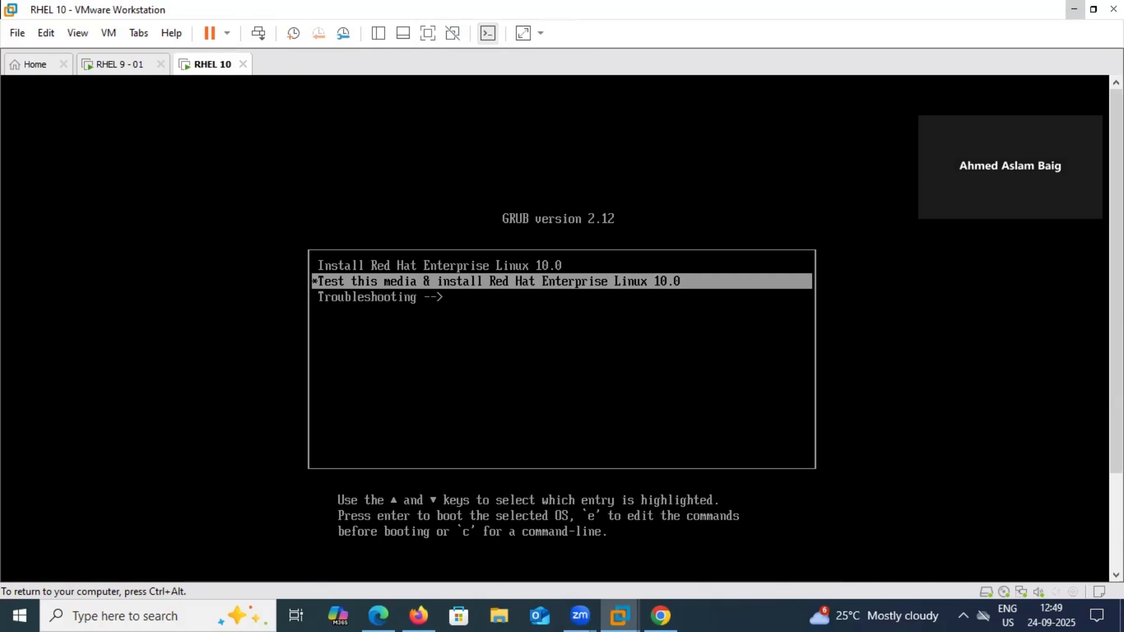
{"action": "key", "text": "Up"}
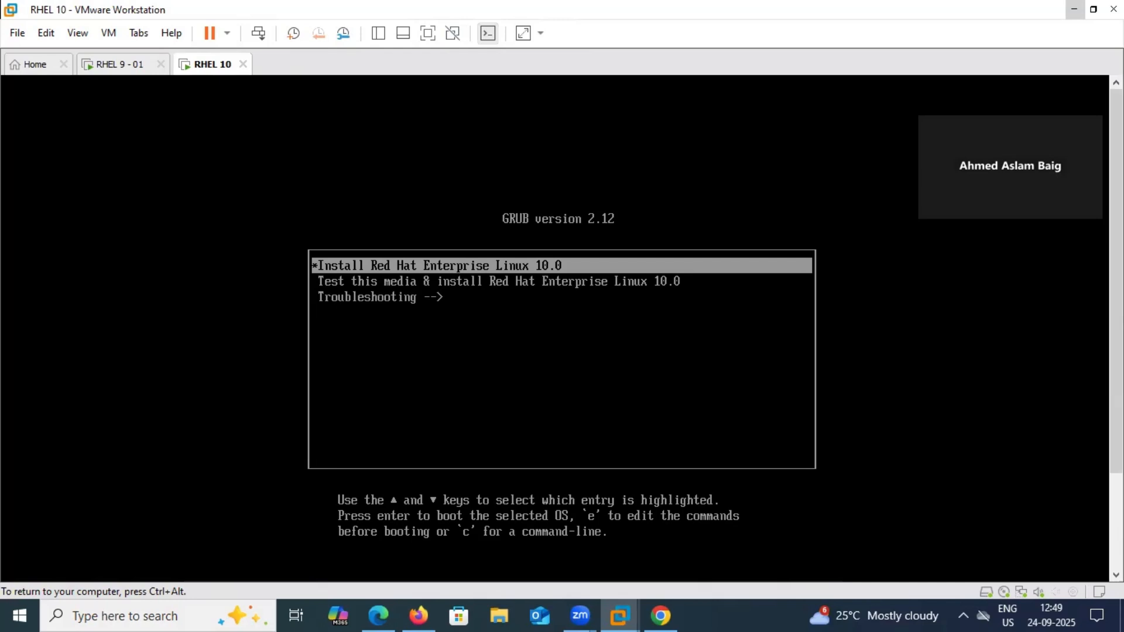
{"action": "key", "text": "Return"}
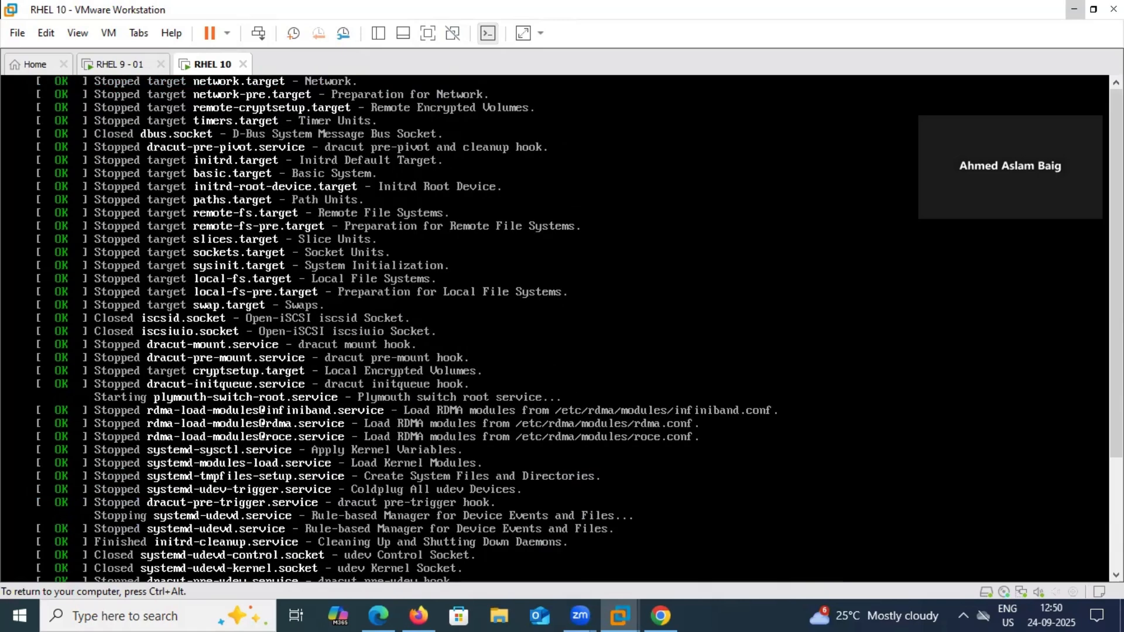
Wait through the boot log until the Anaconda console appears, releasing and regrabbing VM input
{"action": "key", "text": "ctrl+alt"}
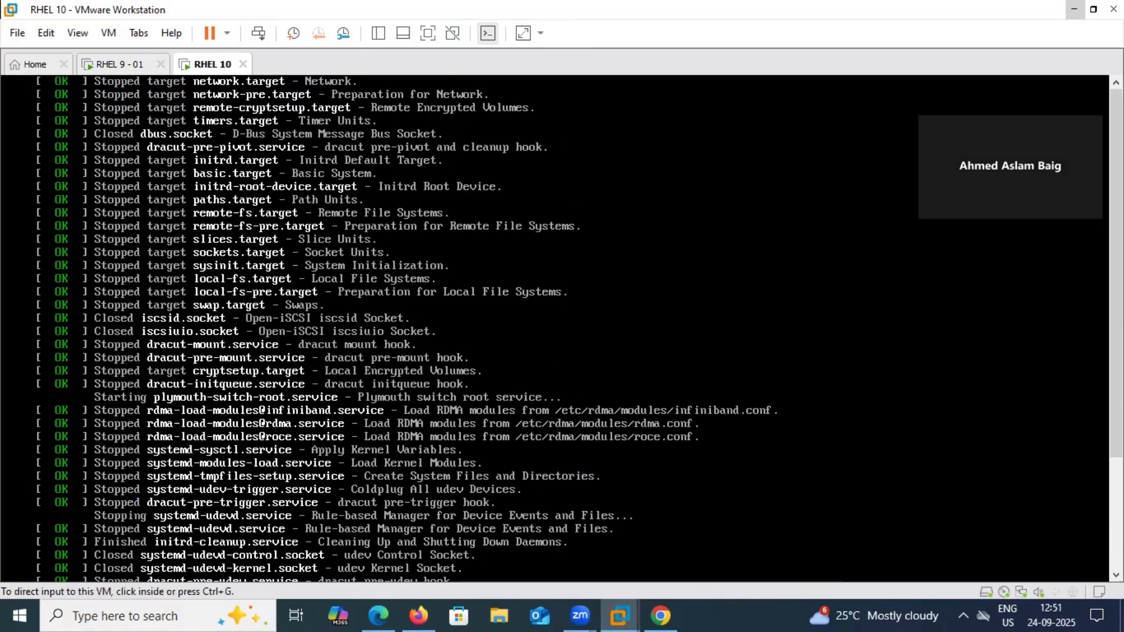
{"action": "left_click_drag", "start_coordinate": [1116, 273], "coordinate": [1117, 384]}
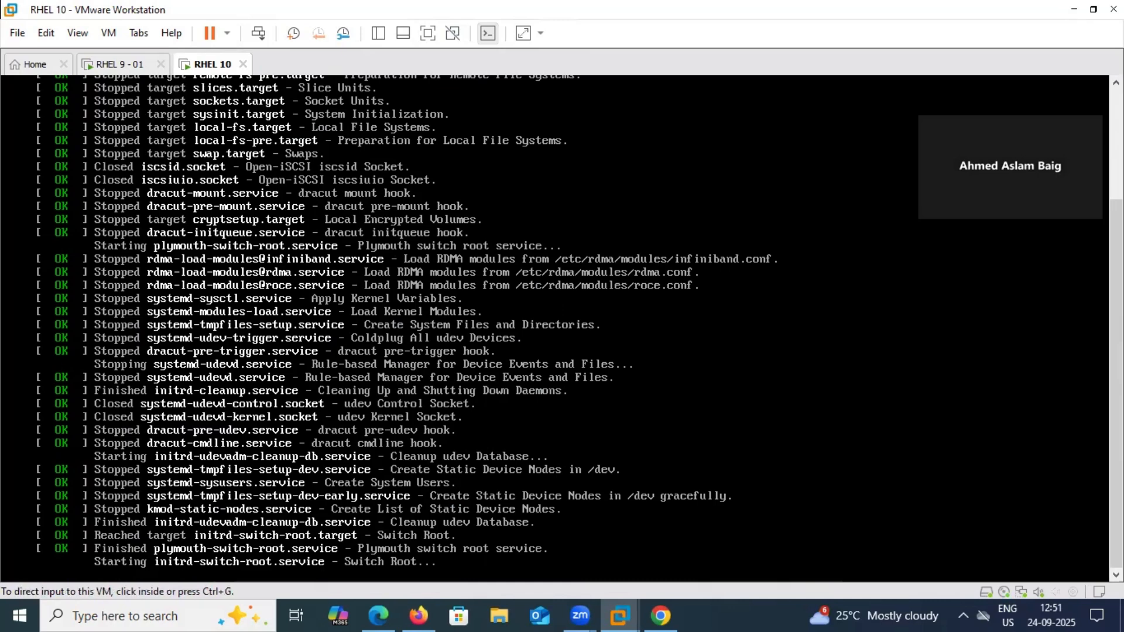
{"action": "key", "text": "ctrl+g"}
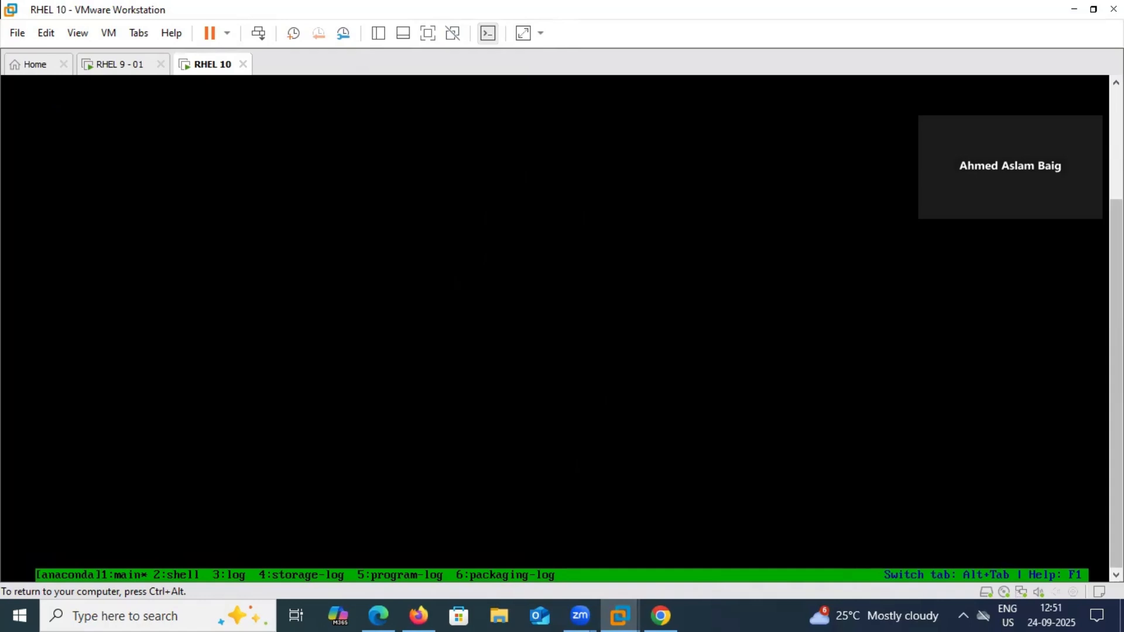
{"action": "key", "text": "ctrl+alt"}
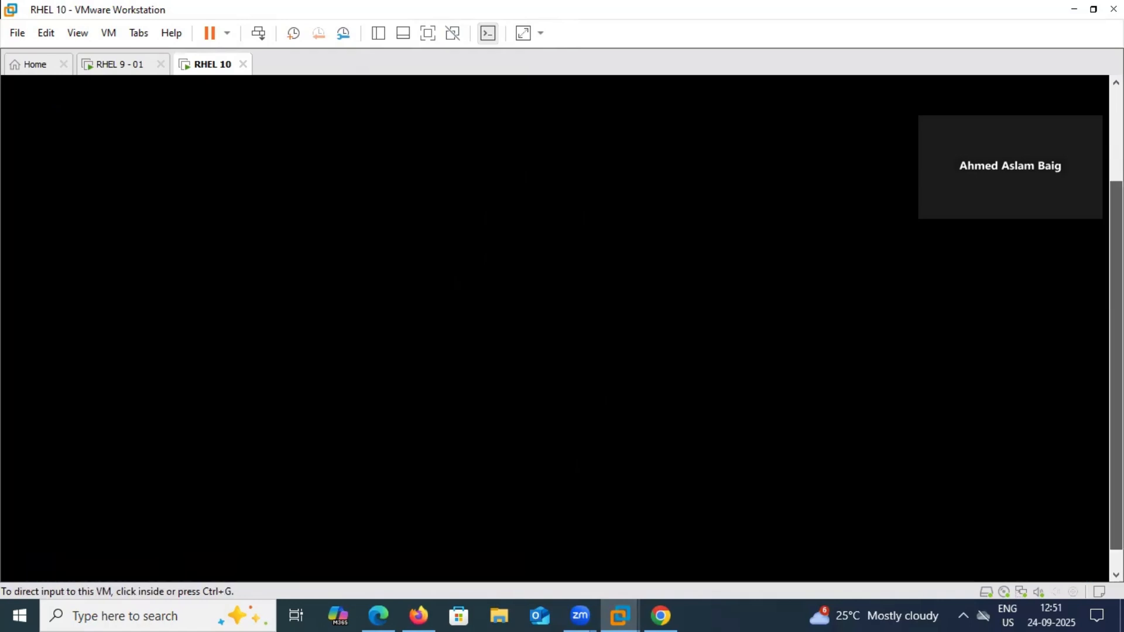
Focus the VM and wait for the graphical installer to load
{"action": "left_click", "coordinate": [11, 201]}
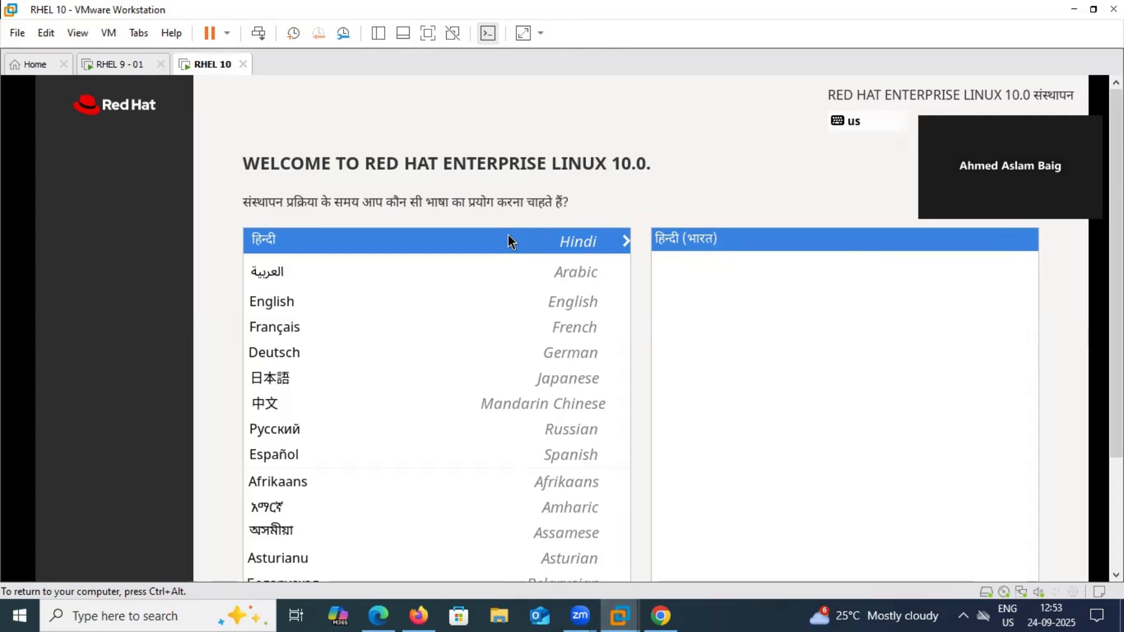
Pick English (United States) as the installer language and continue, then release the VM
{"action": "left_click", "coordinate": [297, 300]}
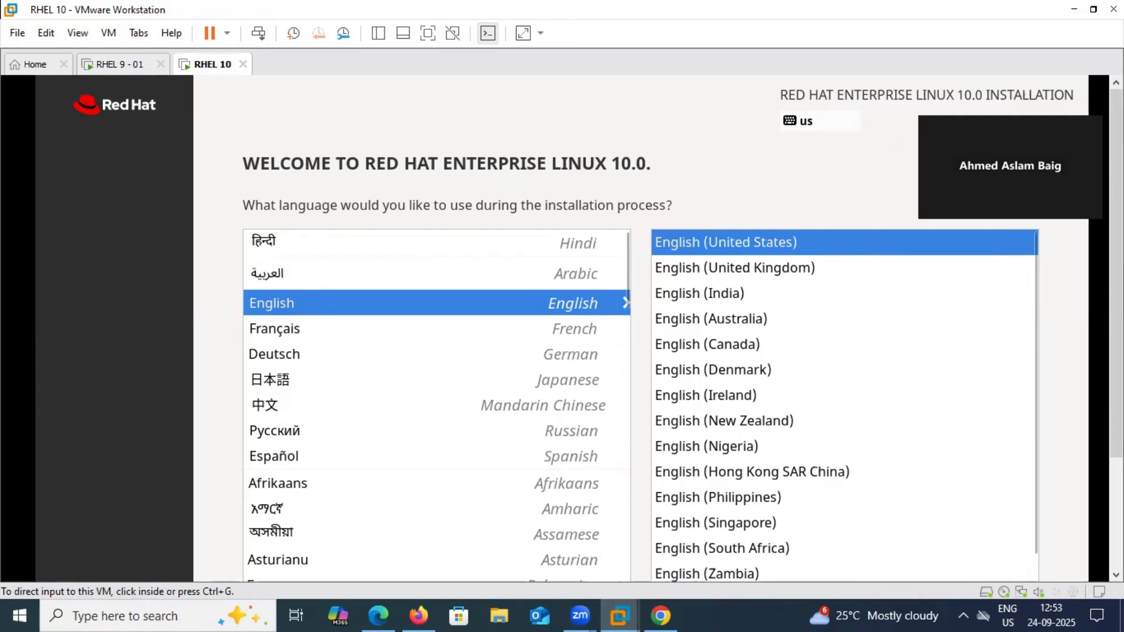
{"action": "scroll", "coordinate": [1024, 359], "scroll_direction": "down", "scroll_amount": 3}
{"action": "left_click", "coordinate": [894, 382]}
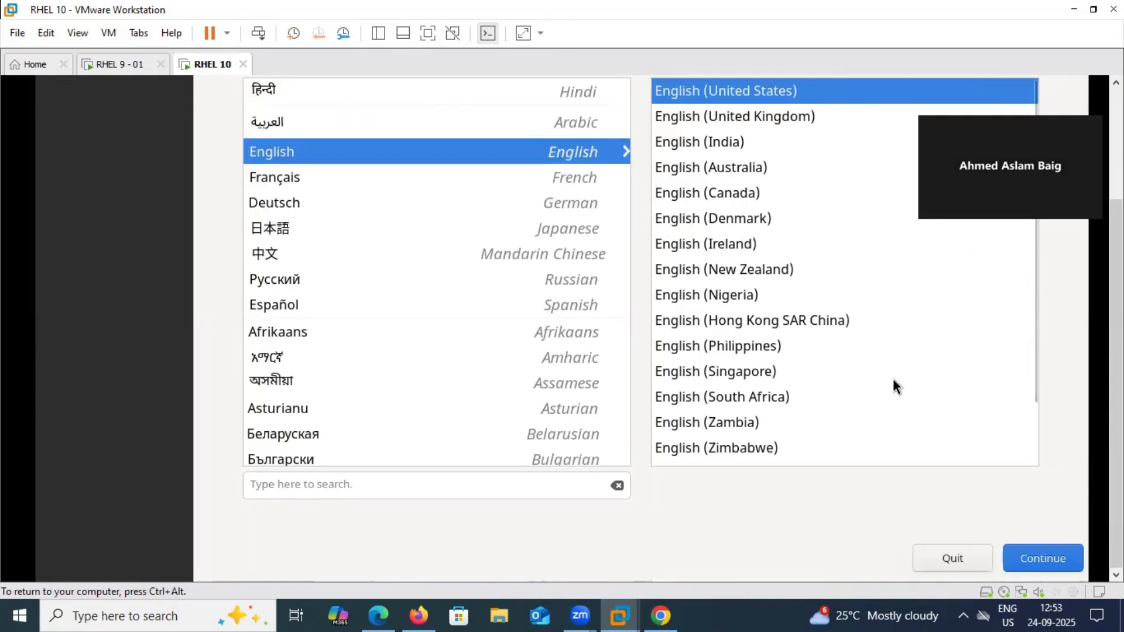
{"action": "key", "text": "ctrl+alt"}
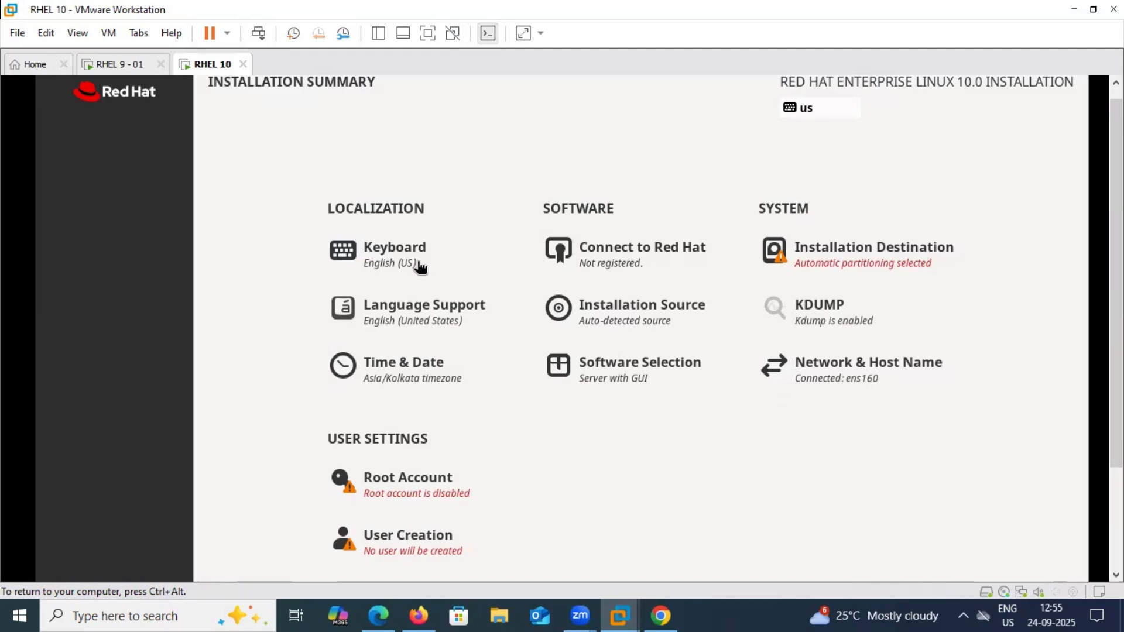
{"action": "left_click", "coordinate": [413, 374]}
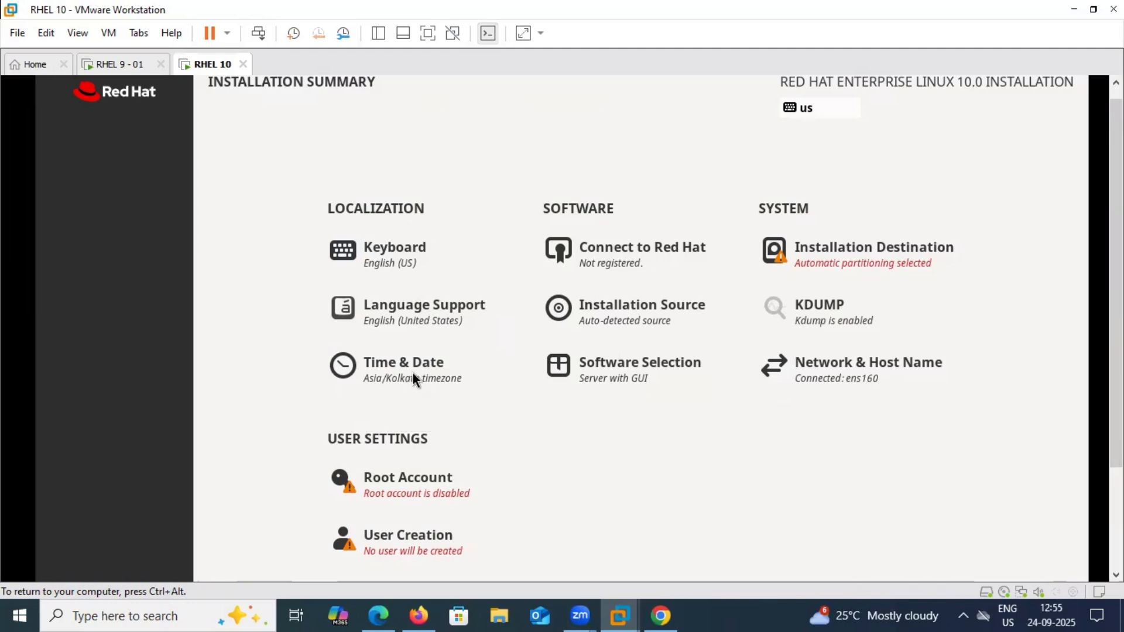
{"action": "key", "text": "ctrl+alt"}
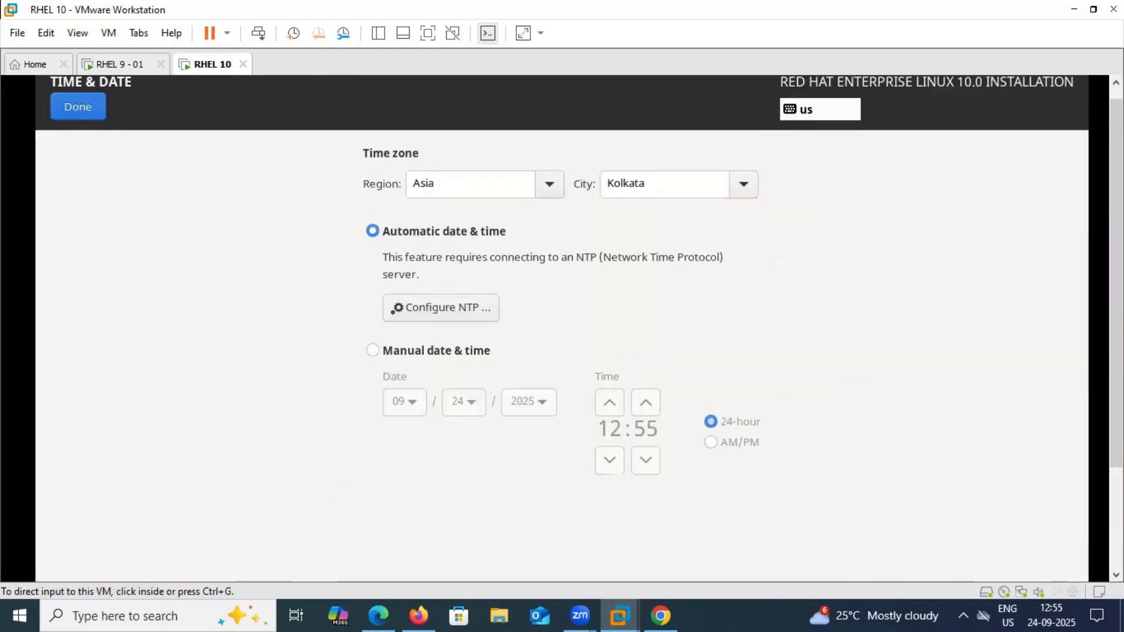
{"action": "left_click_drag", "start_coordinate": [1117, 281], "coordinate": [1116, 269]}
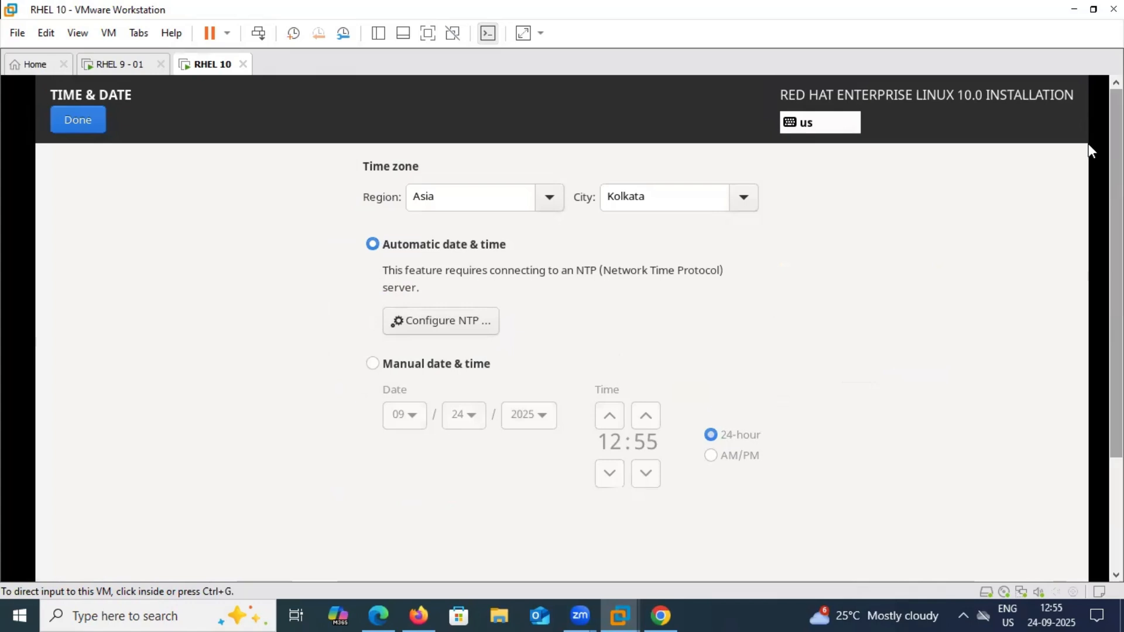
{"action": "left_click", "coordinate": [474, 203]}
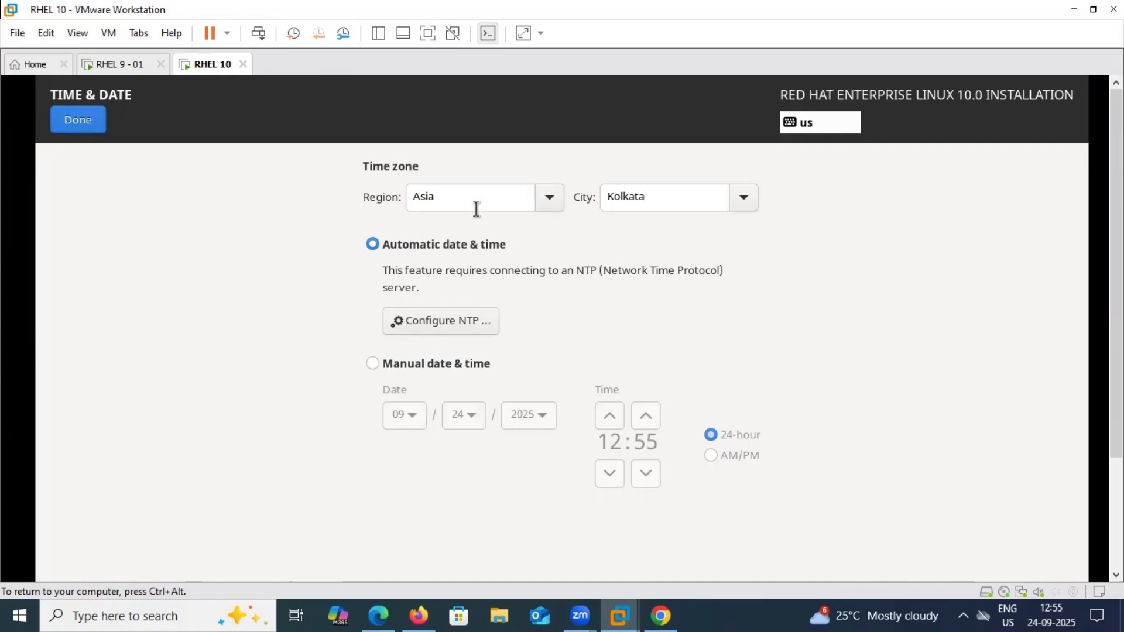
{"action": "left_click", "coordinate": [74, 122]}
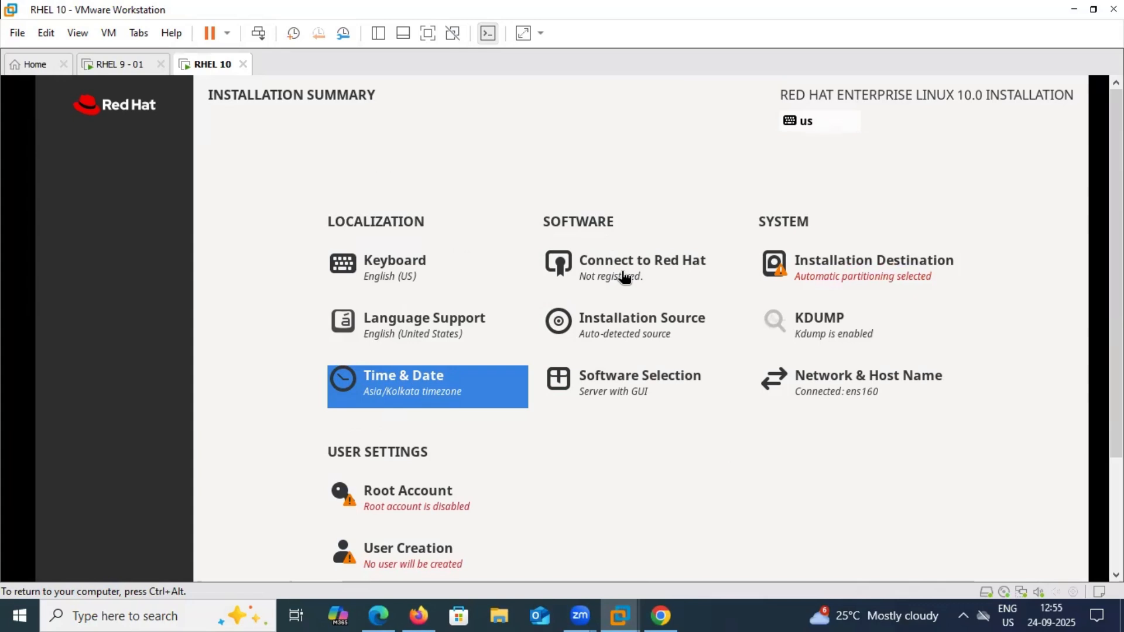
Try the Activation Key option in Connect to Red Hat, then leave the system unregistered
{"action": "left_click", "coordinate": [624, 276]}
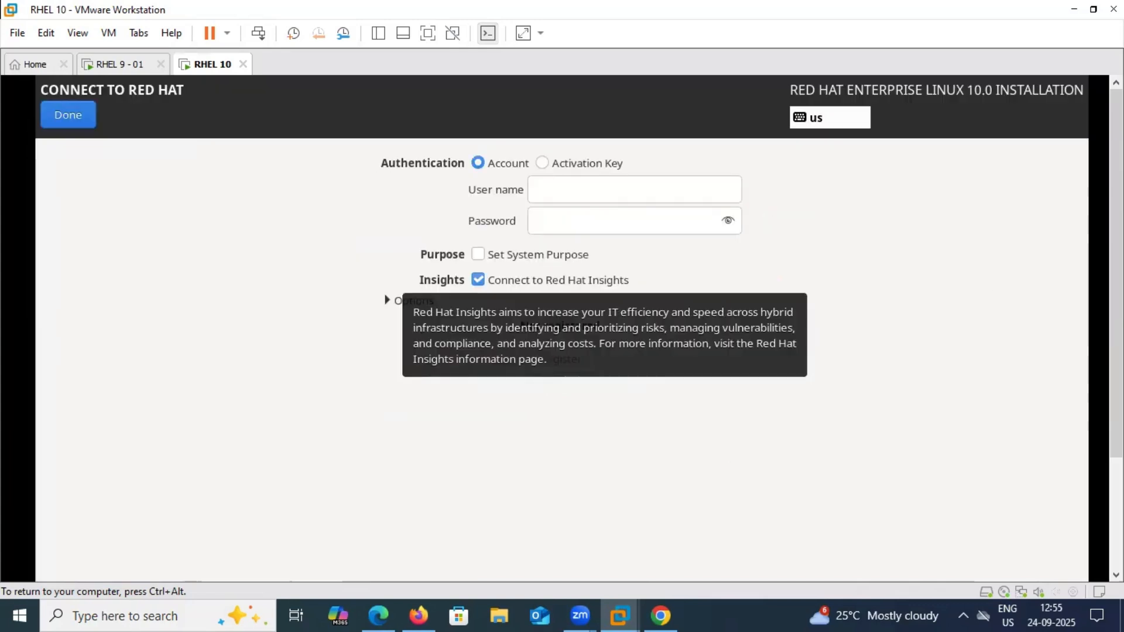
{"action": "key", "text": "ctrl+alt"}
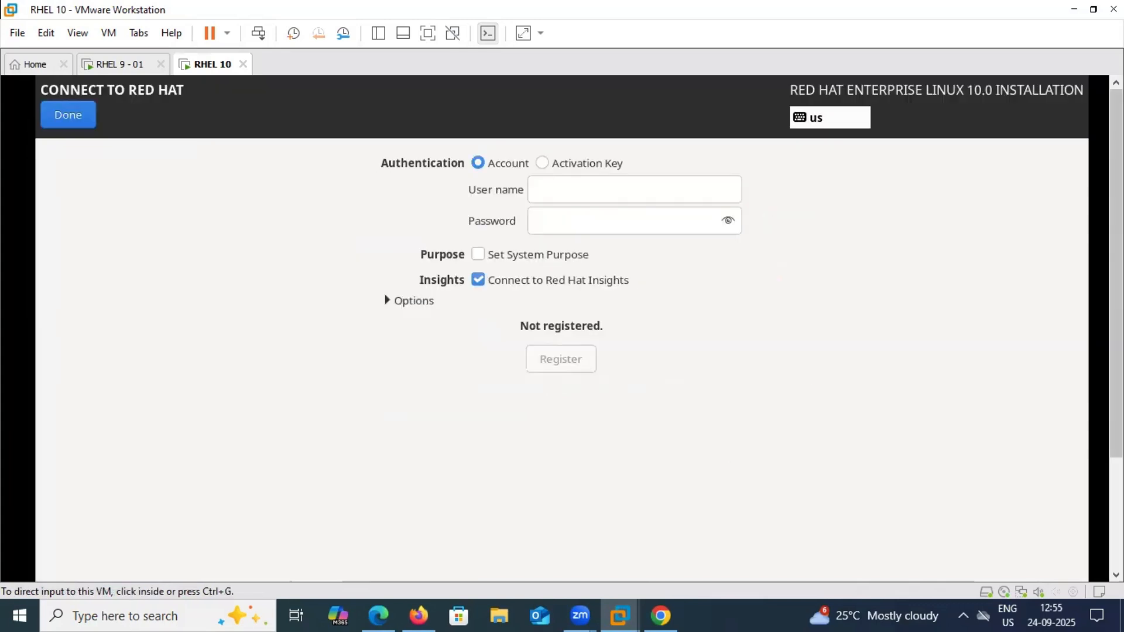
{"action": "left_click", "coordinate": [659, 218]}
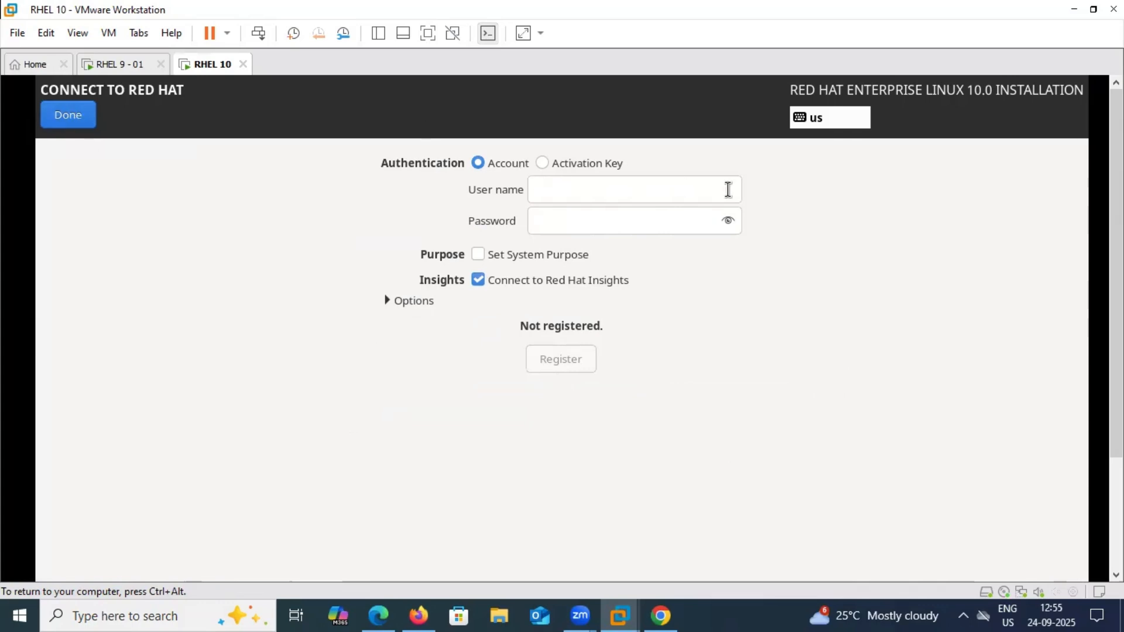
{"action": "left_click", "coordinate": [545, 167]}
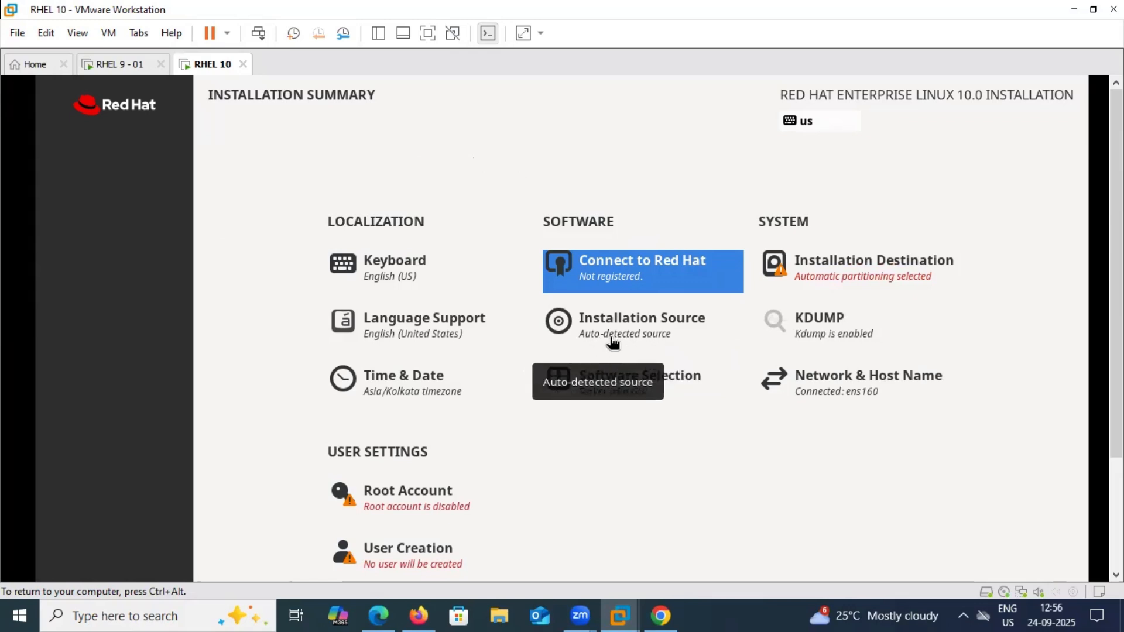
Keep Auto-detected as the installation source after briefly trying the network option, then open Software Selection
{"action": "left_click", "coordinate": [643, 329]}
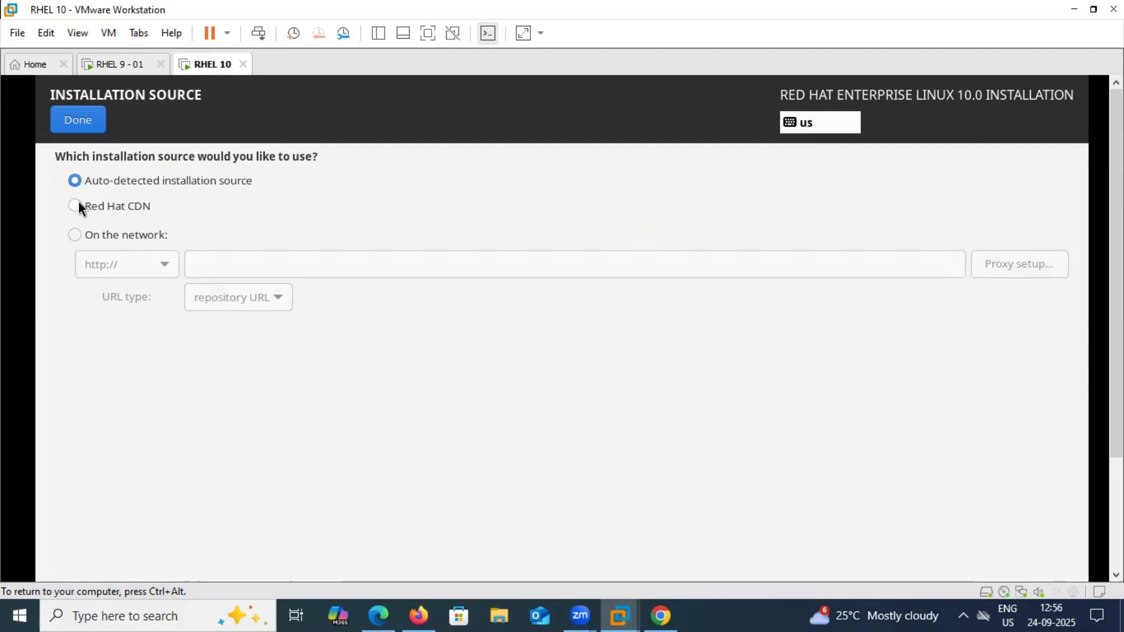
{"action": "left_click", "coordinate": [73, 233]}
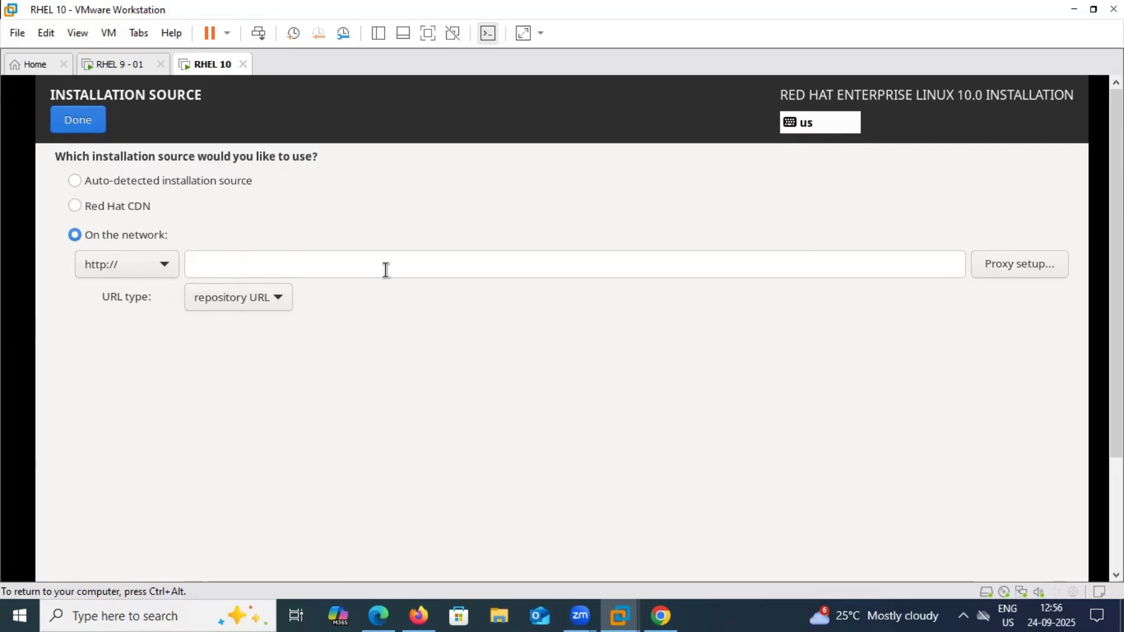
{"action": "left_click", "coordinate": [124, 184]}
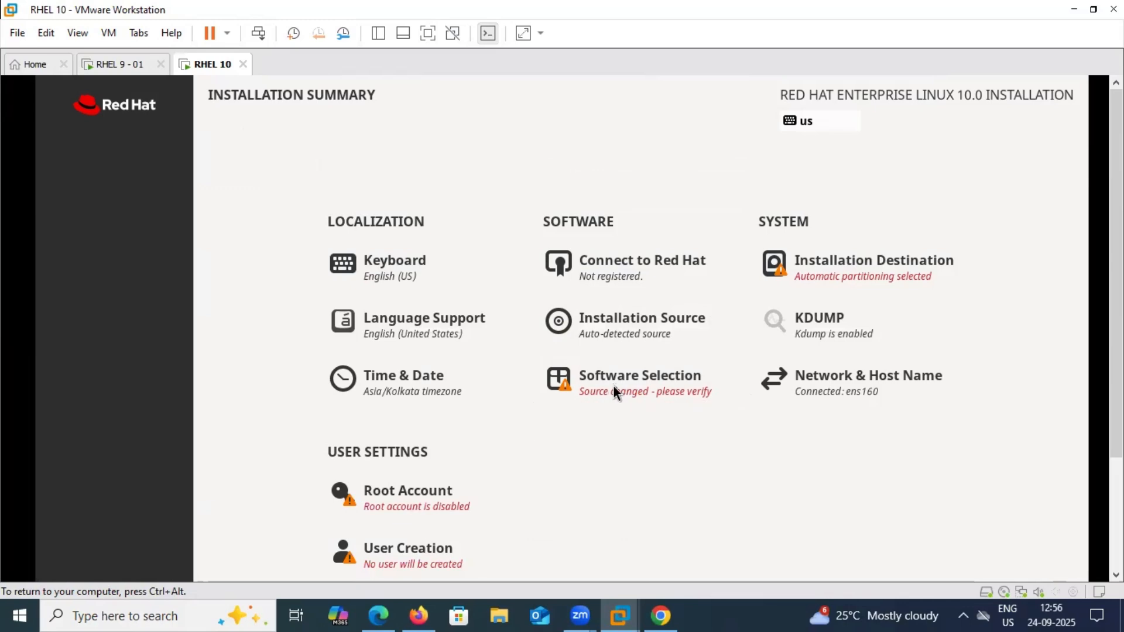
{"action": "left_click", "coordinate": [613, 391]}
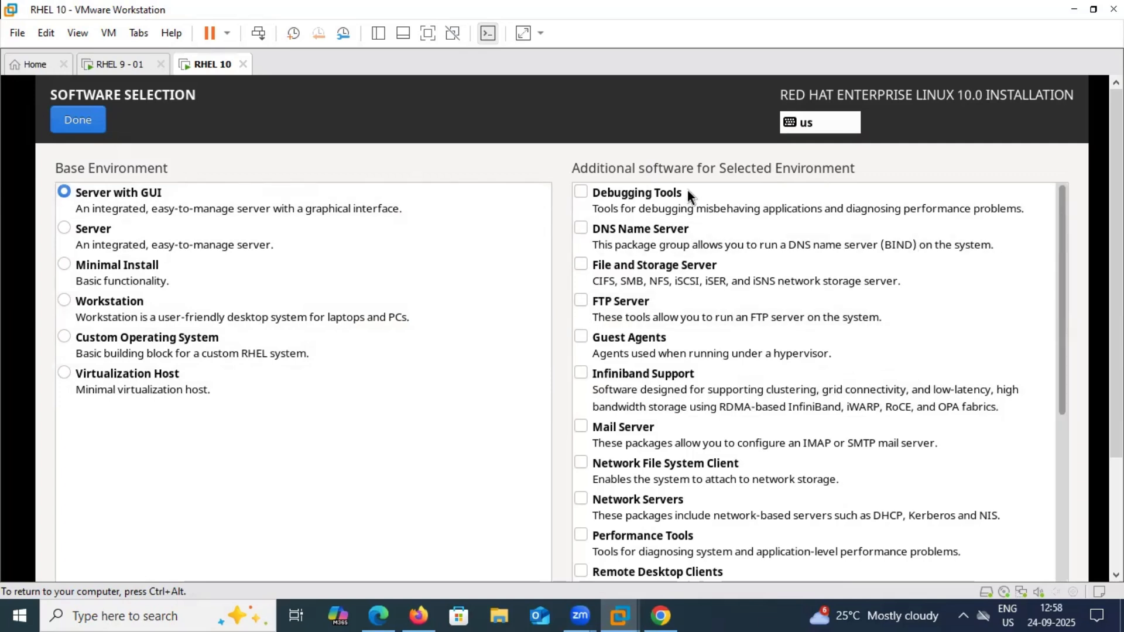
Add Debugging Tools, Infiniband Support and Network File System Client to the install
{"action": "left_click", "coordinate": [586, 192]}
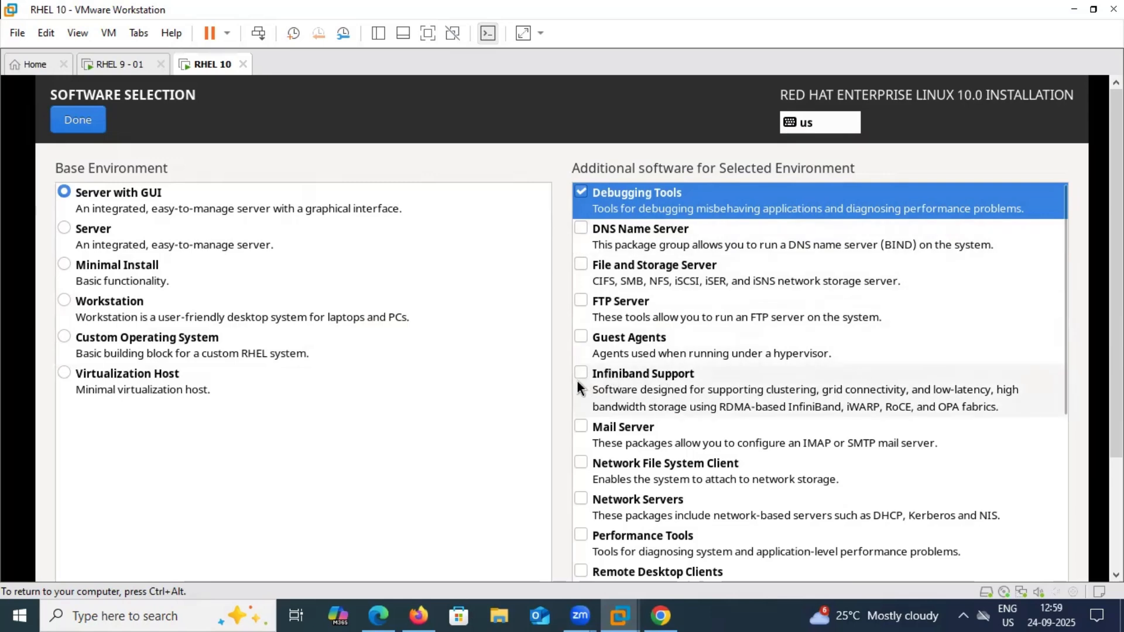
{"action": "left_click", "coordinate": [616, 392]}
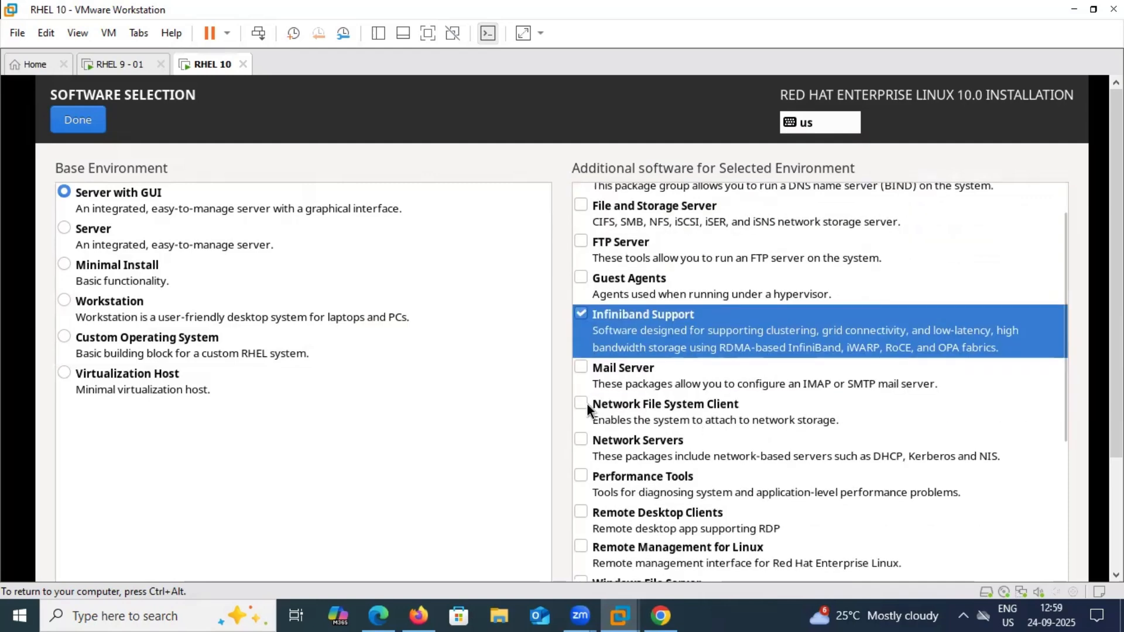
{"action": "left_click", "coordinate": [576, 404]}
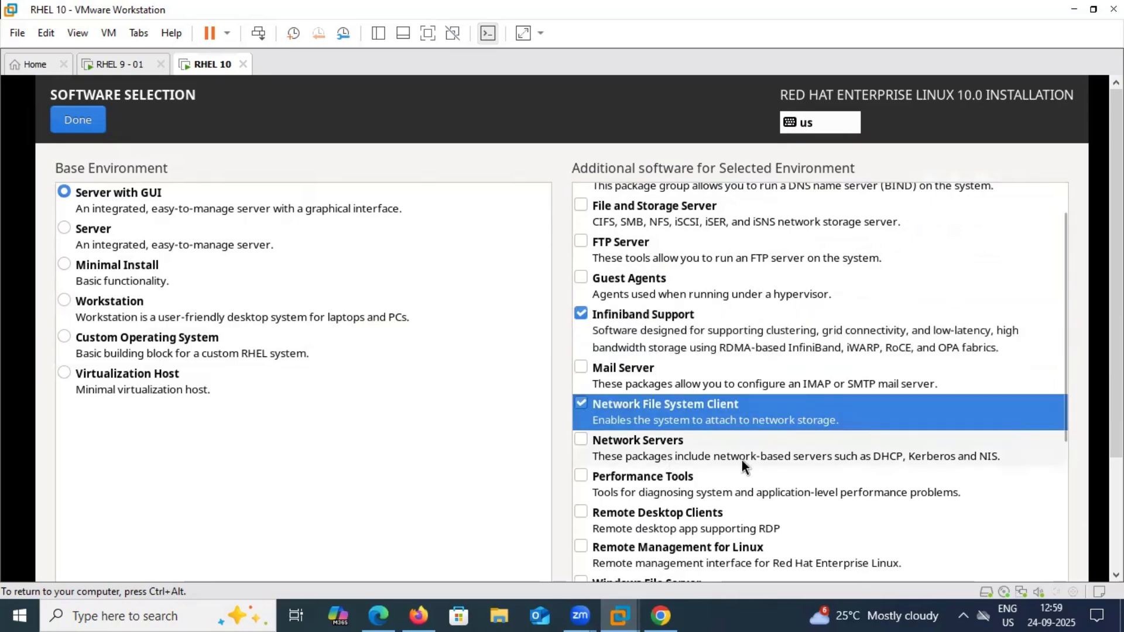
{"action": "scroll", "coordinate": [742, 460], "scroll_direction": "down", "scroll_amount": 2}
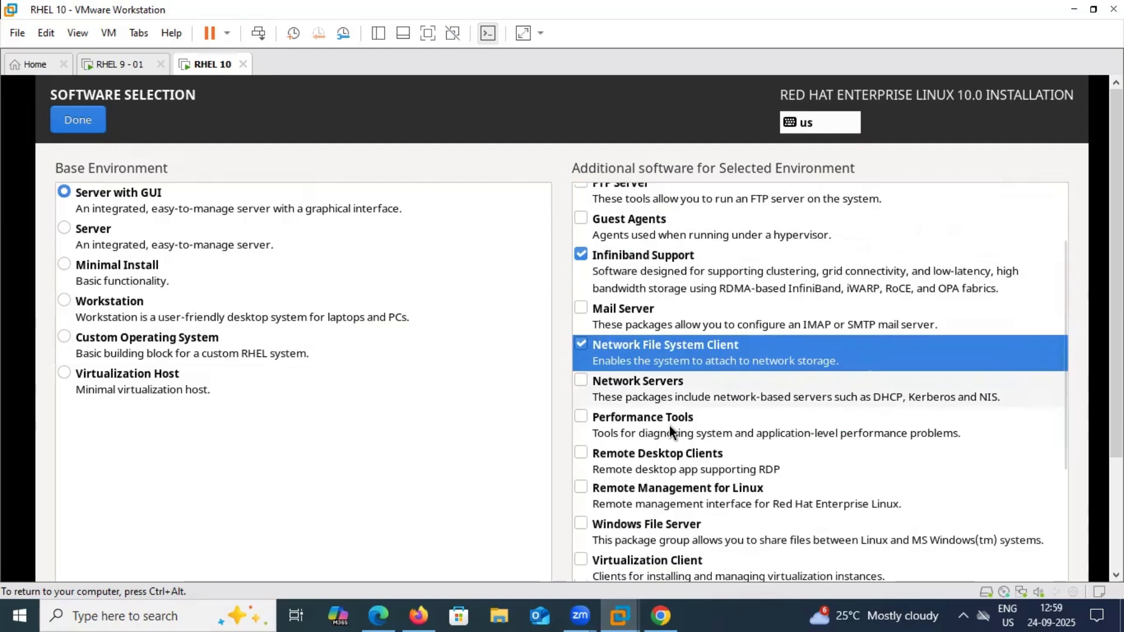
Add Performance Tools, Remote Desktop Clients and Legacy UNIX Compatibility to the install
{"action": "left_click", "coordinate": [581, 418]}
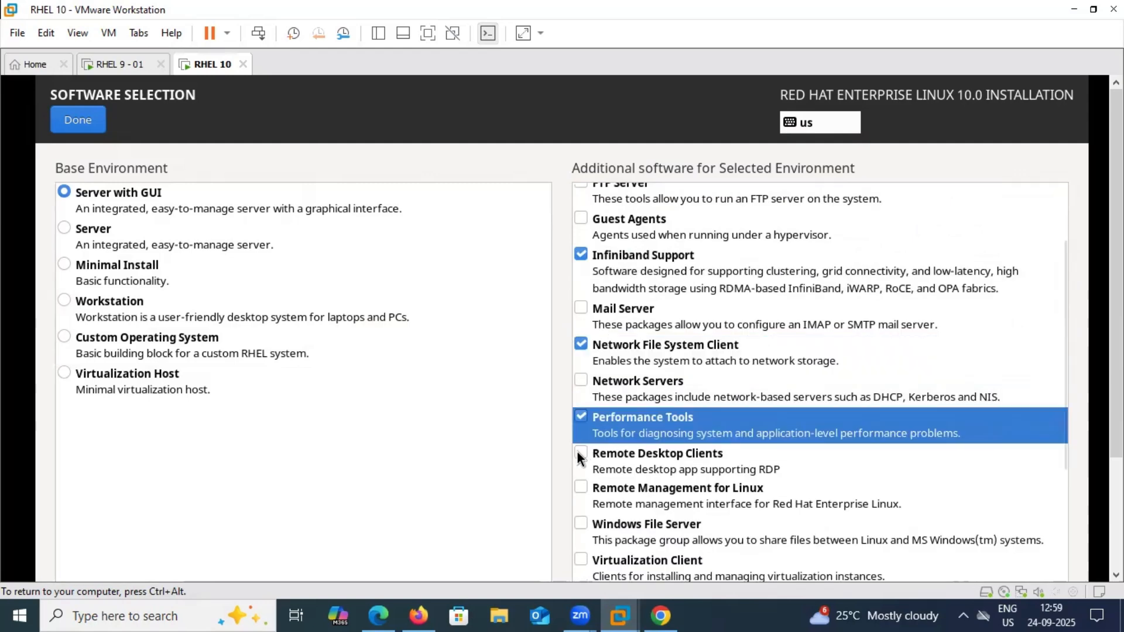
{"action": "left_click", "coordinate": [580, 453]}
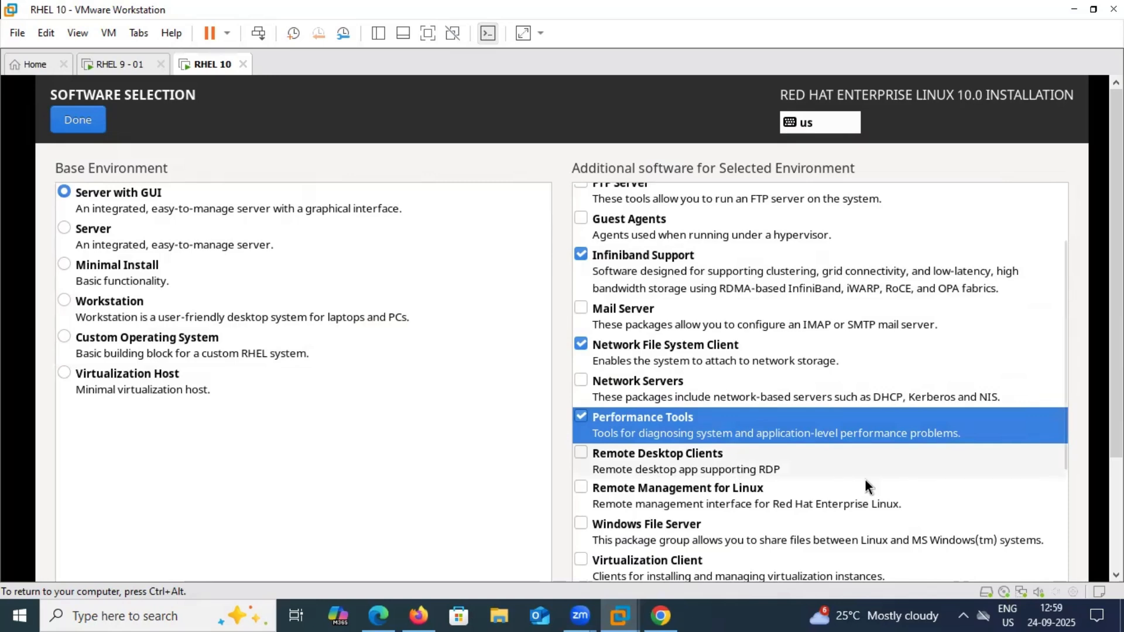
{"action": "scroll", "coordinate": [865, 479], "scroll_direction": "down", "scroll_amount": 3}
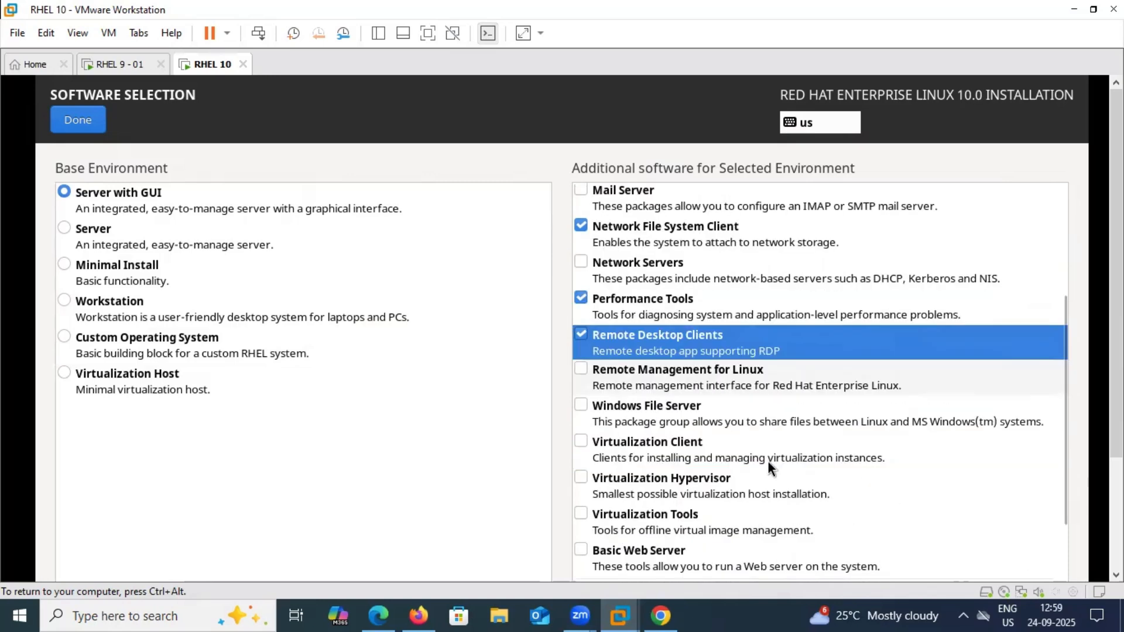
{"action": "scroll", "coordinate": [767, 461], "scroll_direction": "down", "scroll_amount": 3}
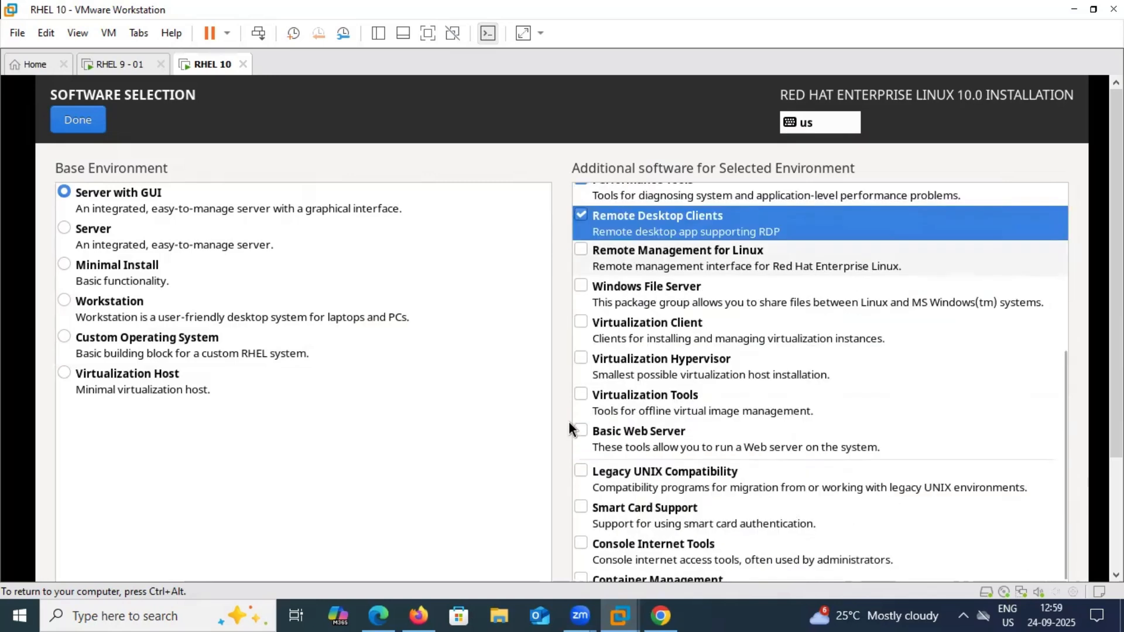
{"action": "left_click", "coordinate": [582, 470]}
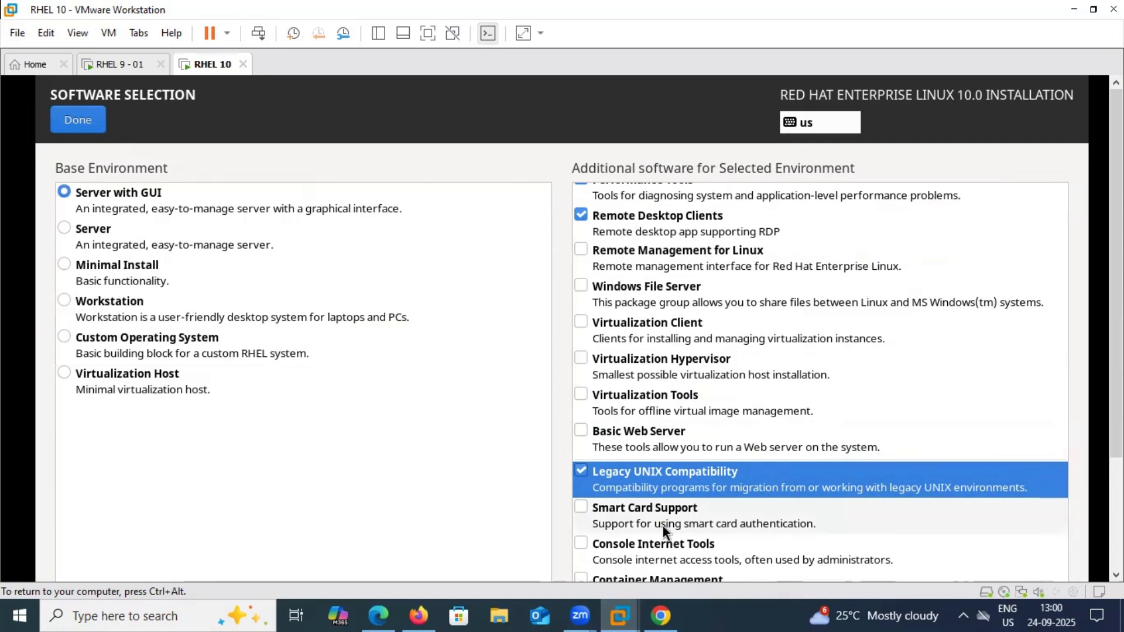
Add Console Internet Tools, Container Management and Graphical Administration Tools to the install
{"action": "scroll", "coordinate": [692, 520], "scroll_direction": "down", "scroll_amount": 1}
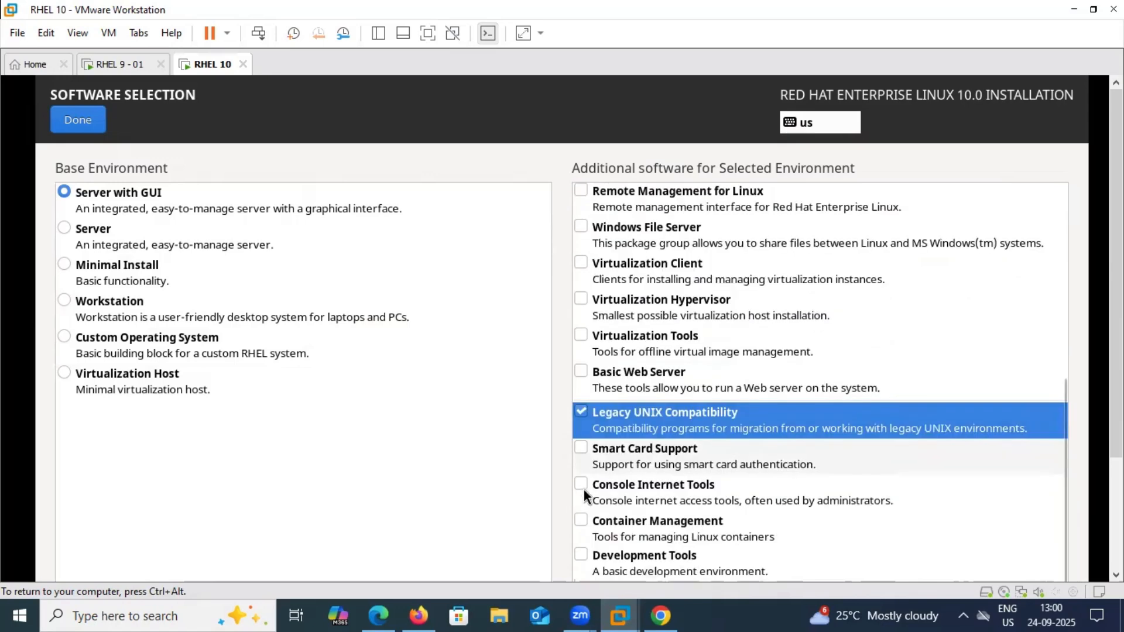
{"action": "left_click", "coordinate": [716, 501]}
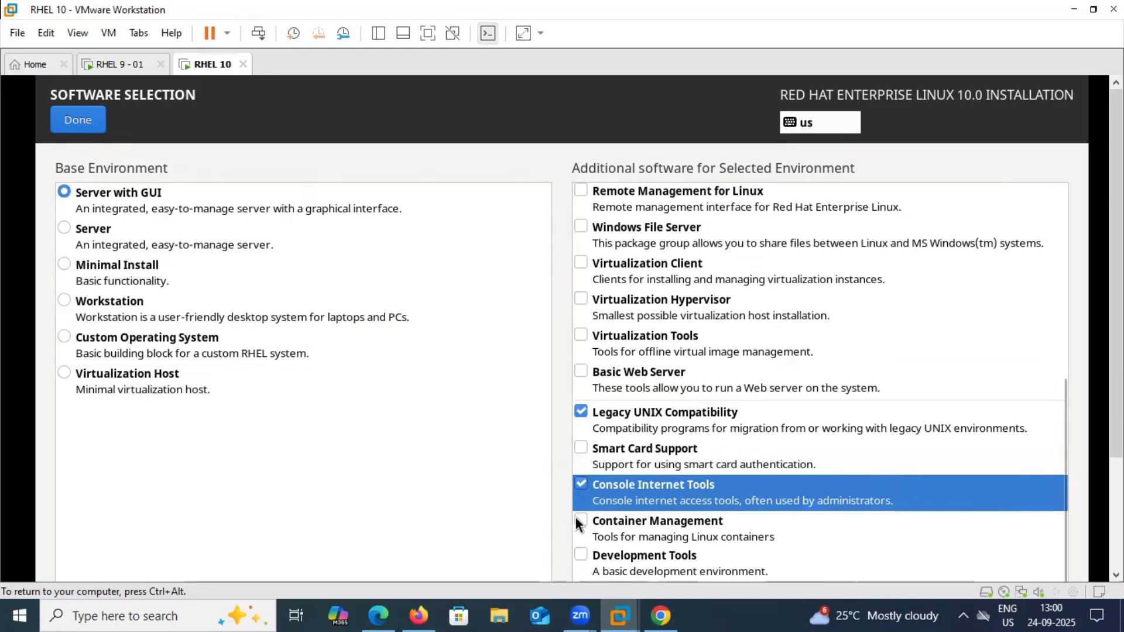
{"action": "left_click", "coordinate": [652, 517]}
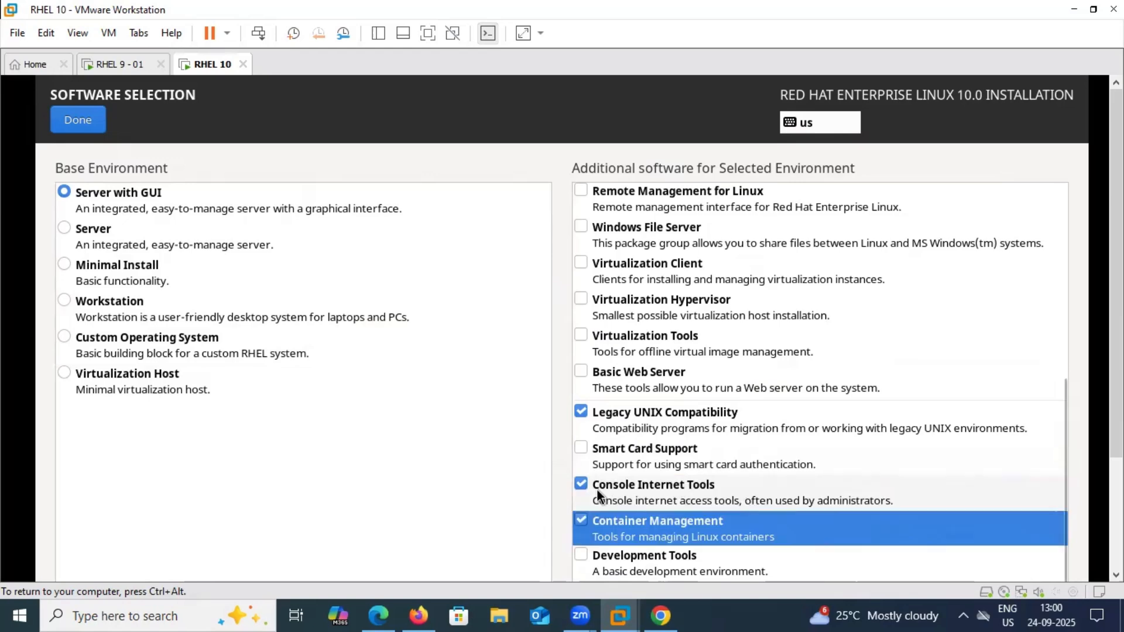
{"action": "scroll", "coordinate": [597, 497], "scroll_direction": "down", "scroll_amount": 3}
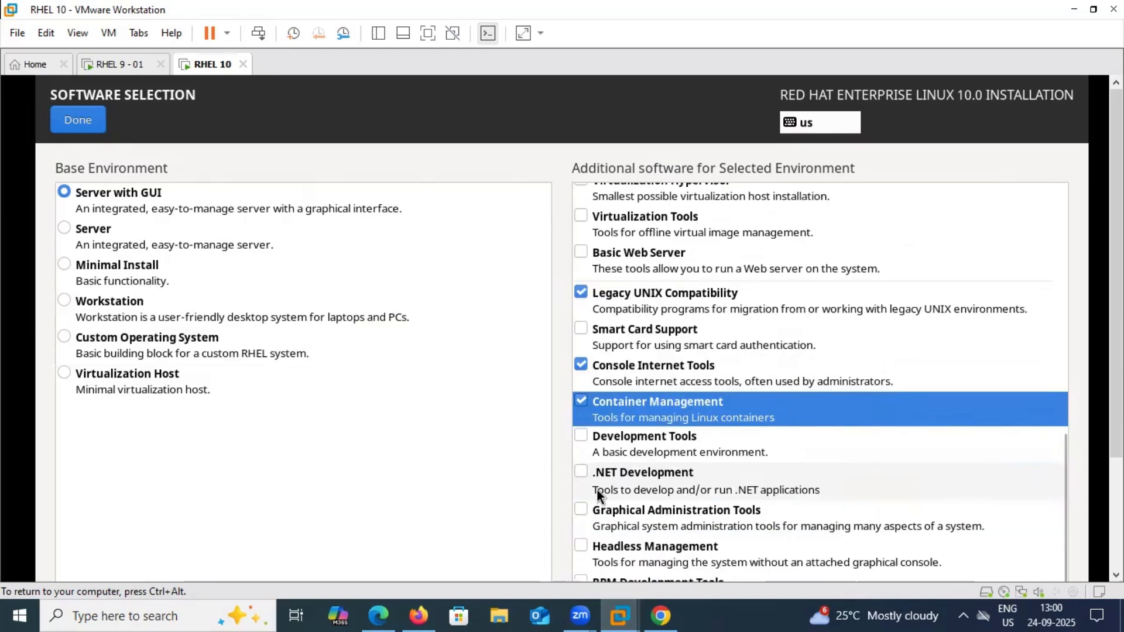
{"action": "left_click", "coordinate": [803, 513]}
{"action": "scroll", "coordinate": [615, 512], "scroll_direction": "down", "scroll_amount": 1}
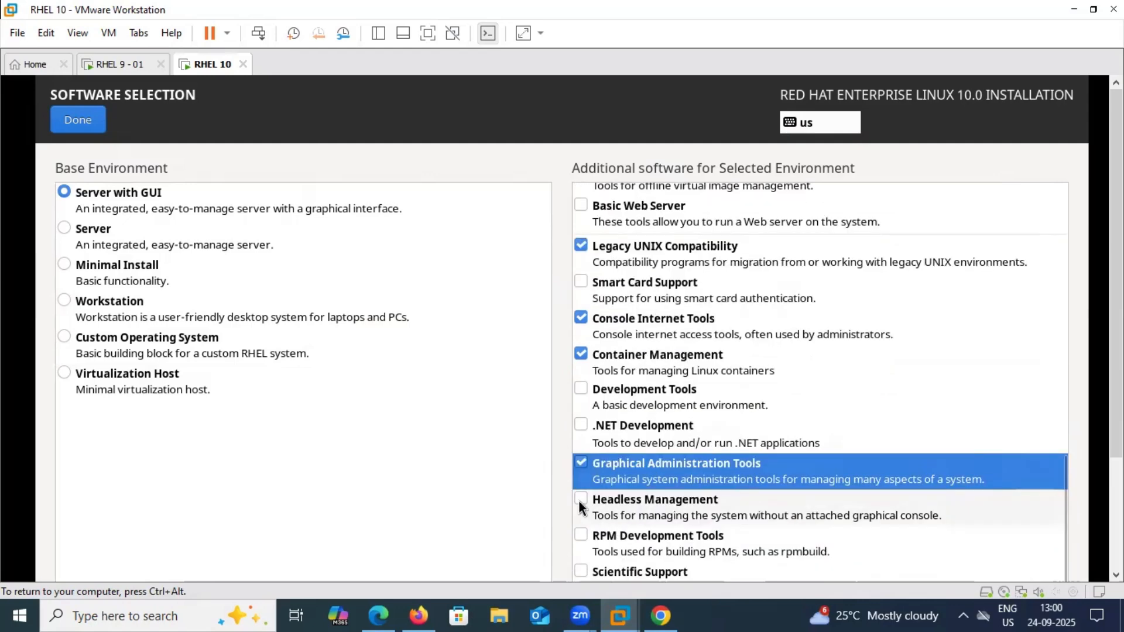
Add Headless Management, Security Tools and System Tools, then confirm the software selection
{"action": "left_click", "coordinate": [581, 501]}
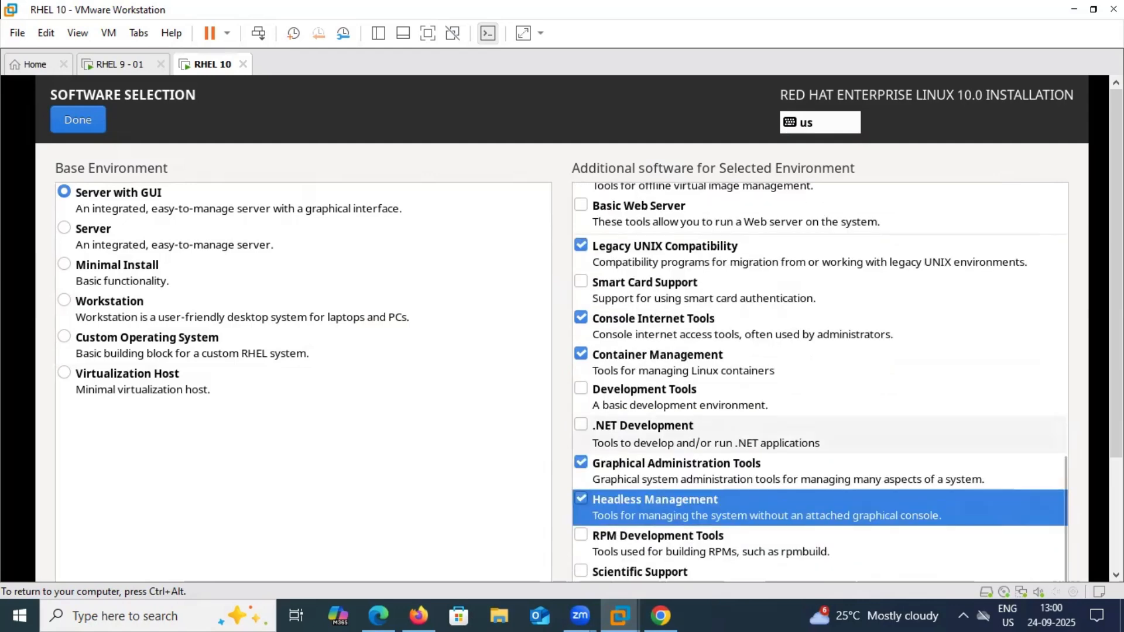
{"action": "key", "text": "ctrl+alt"}
{"action": "scroll", "coordinate": [761, 495], "scroll_direction": "down", "scroll_amount": 3}
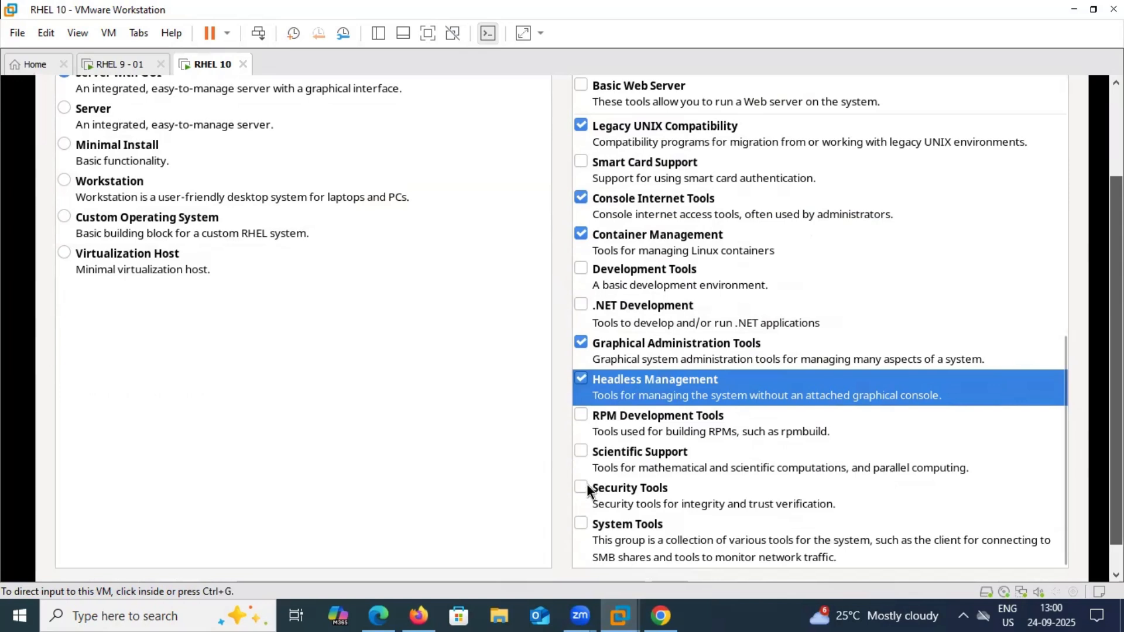
{"action": "left_click", "coordinate": [586, 482]}
{"action": "left_click", "coordinate": [580, 495]}
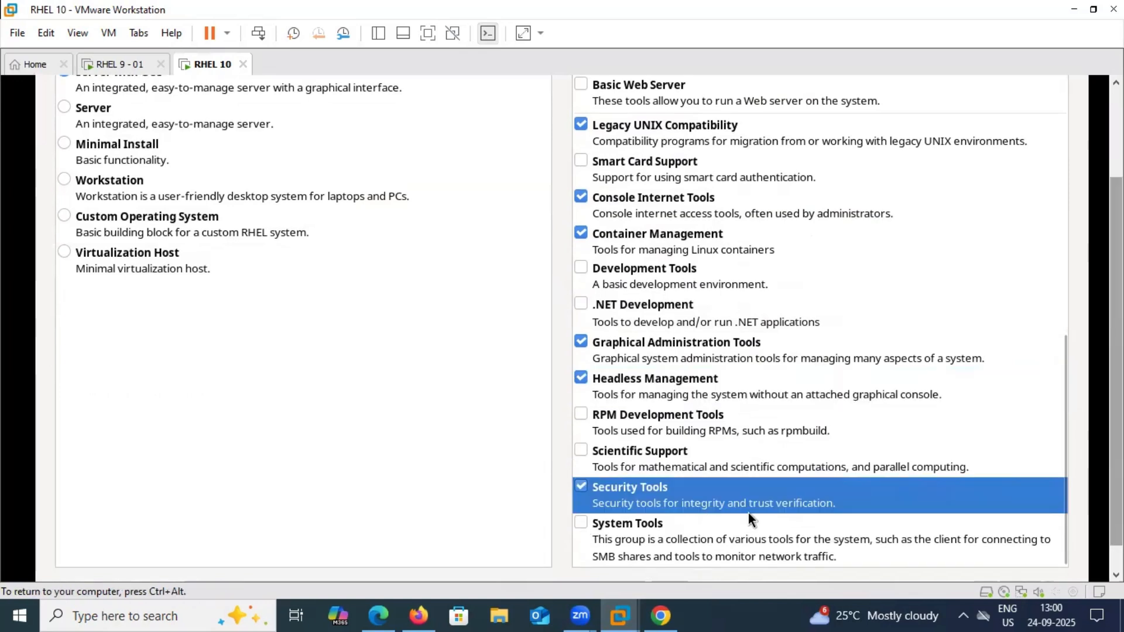
{"action": "left_click", "coordinate": [581, 523]}
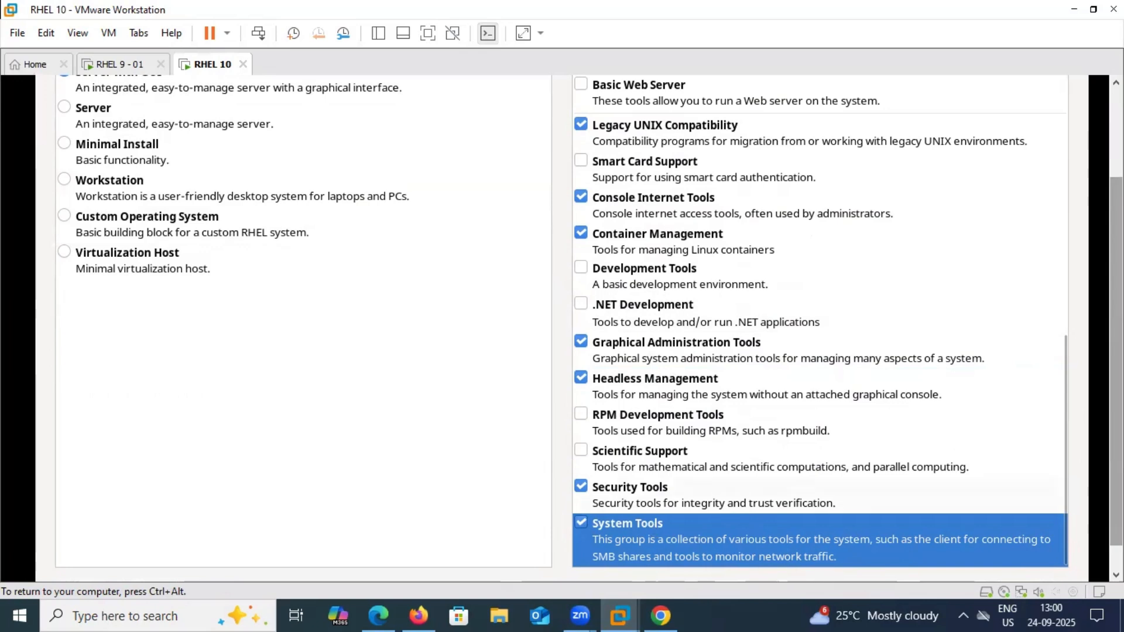
{"action": "key", "text": "ctrl+alt"}
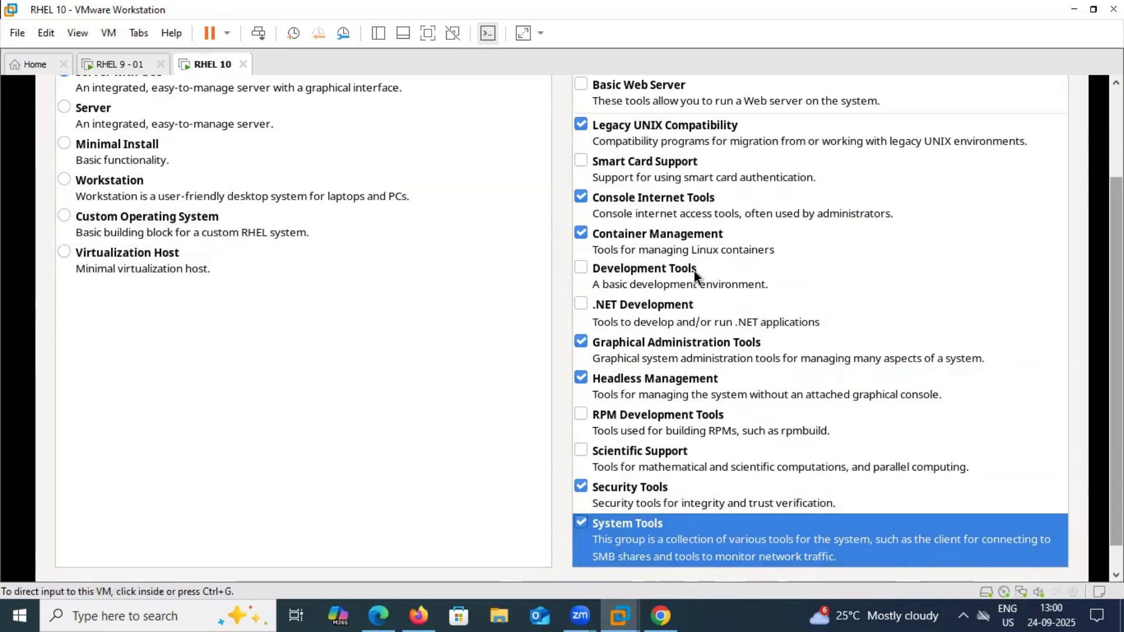
{"action": "scroll", "coordinate": [622, 338], "scroll_direction": "up", "scroll_amount": 3}
{"action": "left_click", "coordinate": [622, 338]}
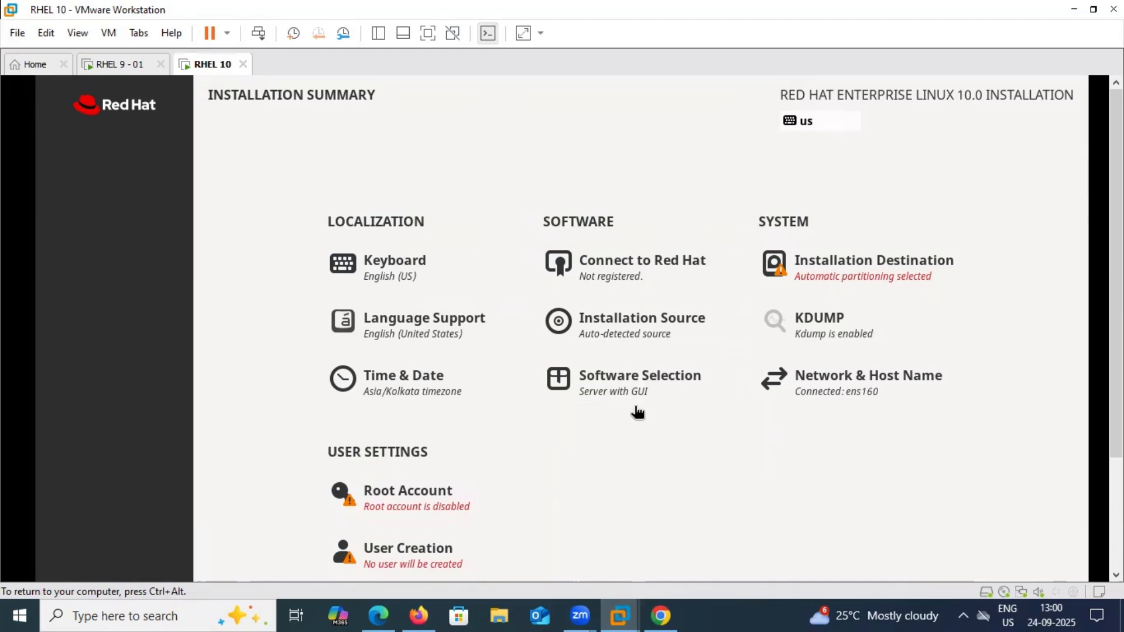
{"action": "left_click", "coordinate": [900, 277]}
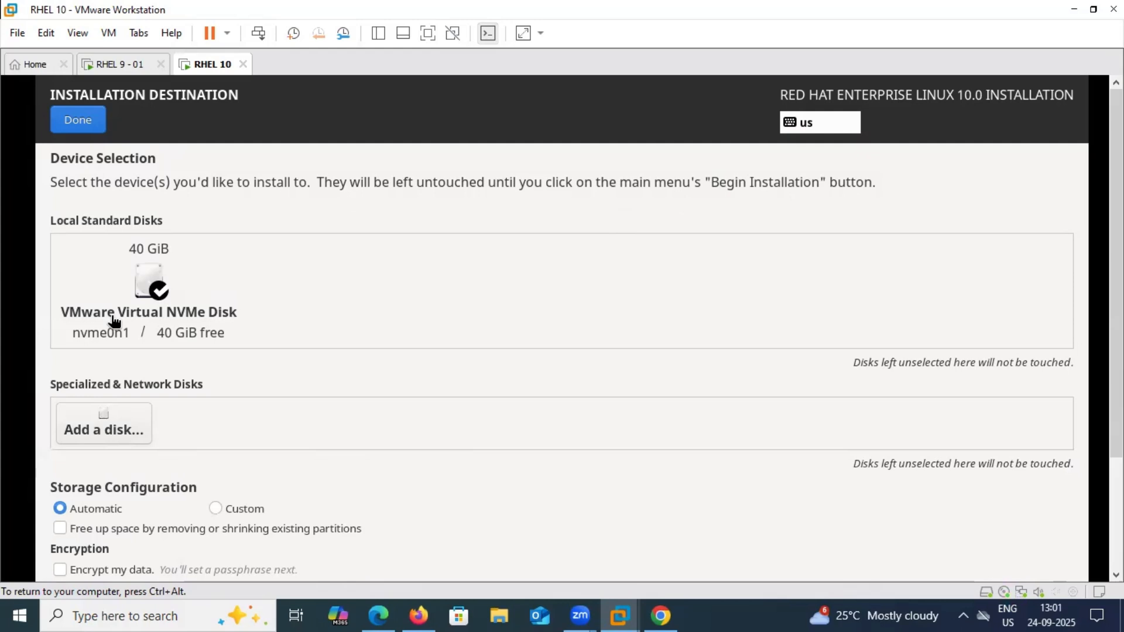
{"action": "left_click", "coordinate": [153, 290]}
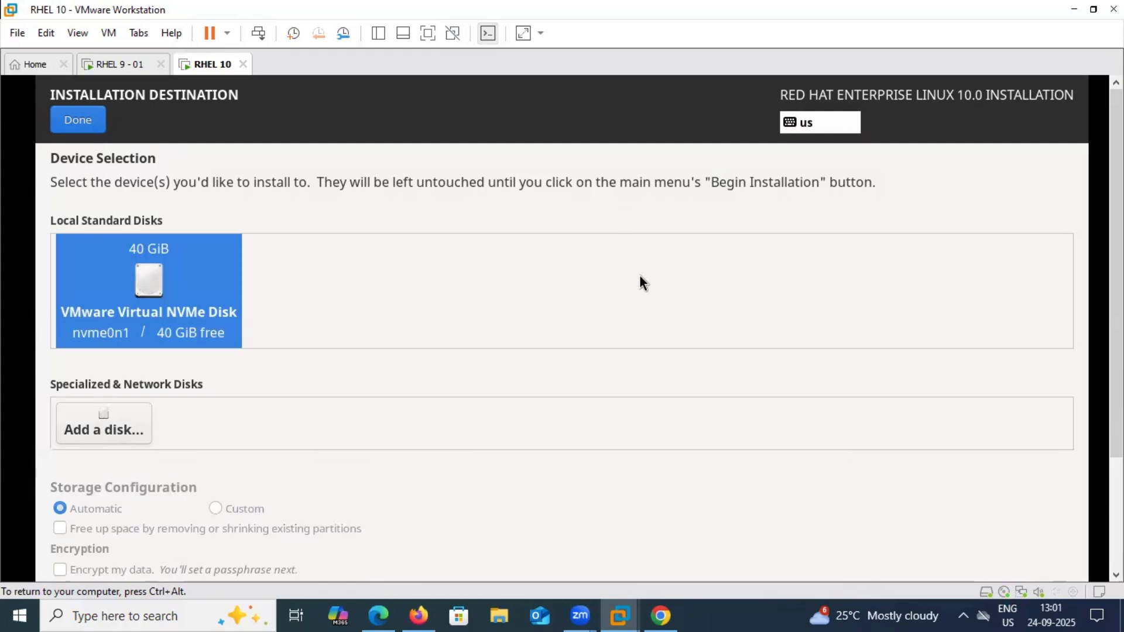
{"action": "left_click", "coordinate": [151, 285]}
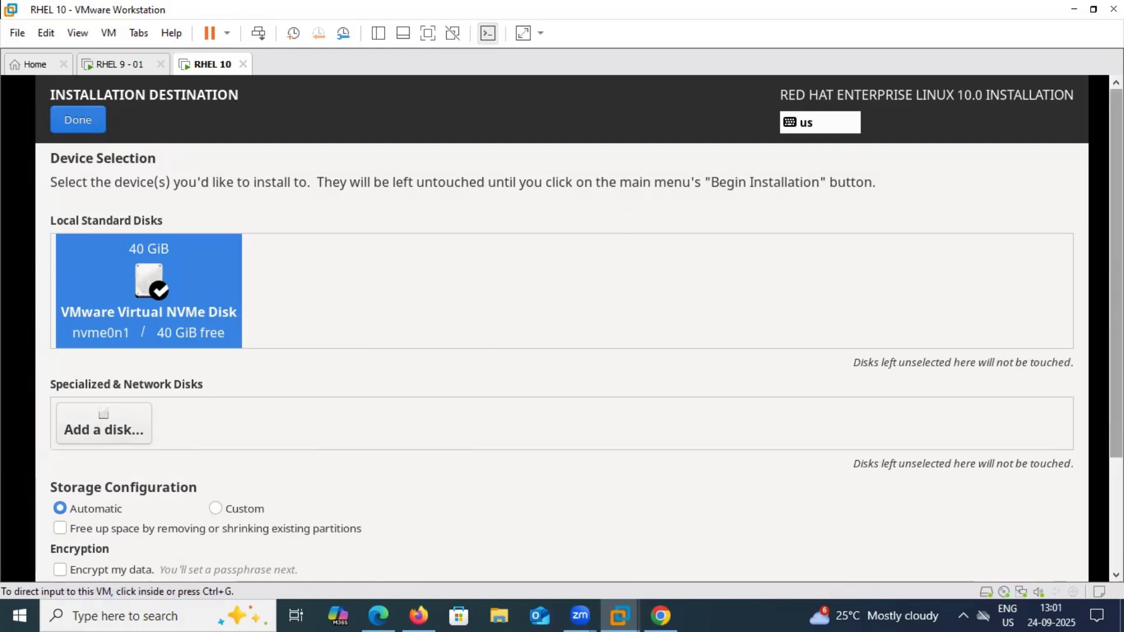
{"action": "scroll", "coordinate": [244, 383], "scroll_direction": "down", "scroll_amount": 2}
{"action": "left_click", "coordinate": [233, 385]}
{"action": "scroll", "coordinate": [233, 385], "scroll_direction": "down", "scroll_amount": 1}
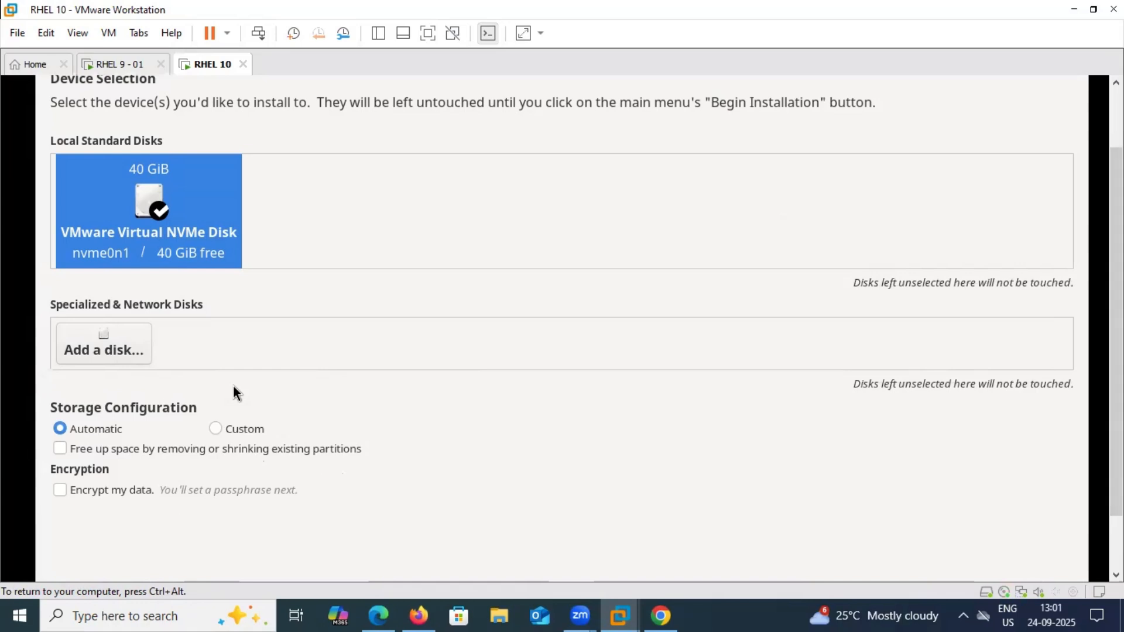
{"action": "left_click", "coordinate": [90, 348]}
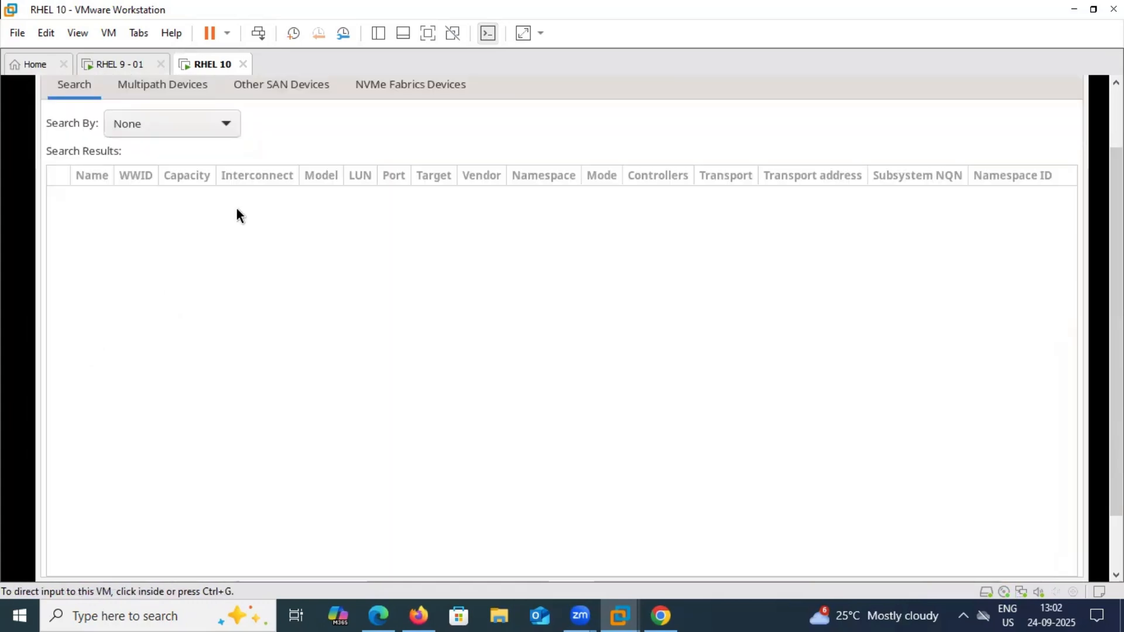
{"action": "scroll", "coordinate": [237, 209], "scroll_direction": "up", "scroll_amount": 2}
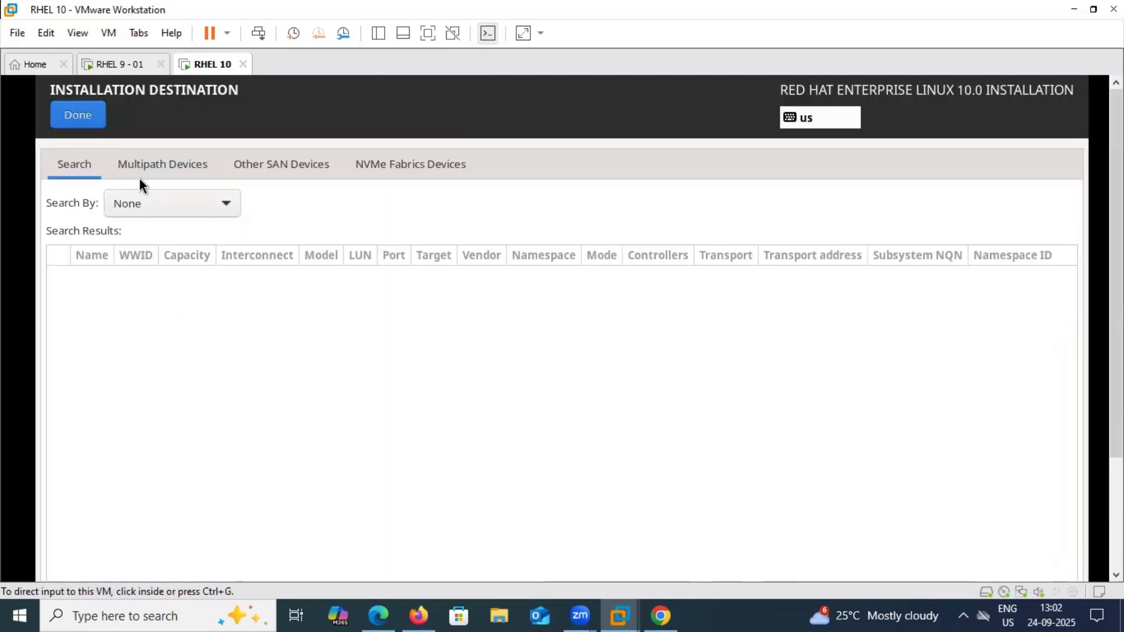
{"action": "left_click", "coordinate": [171, 161]}
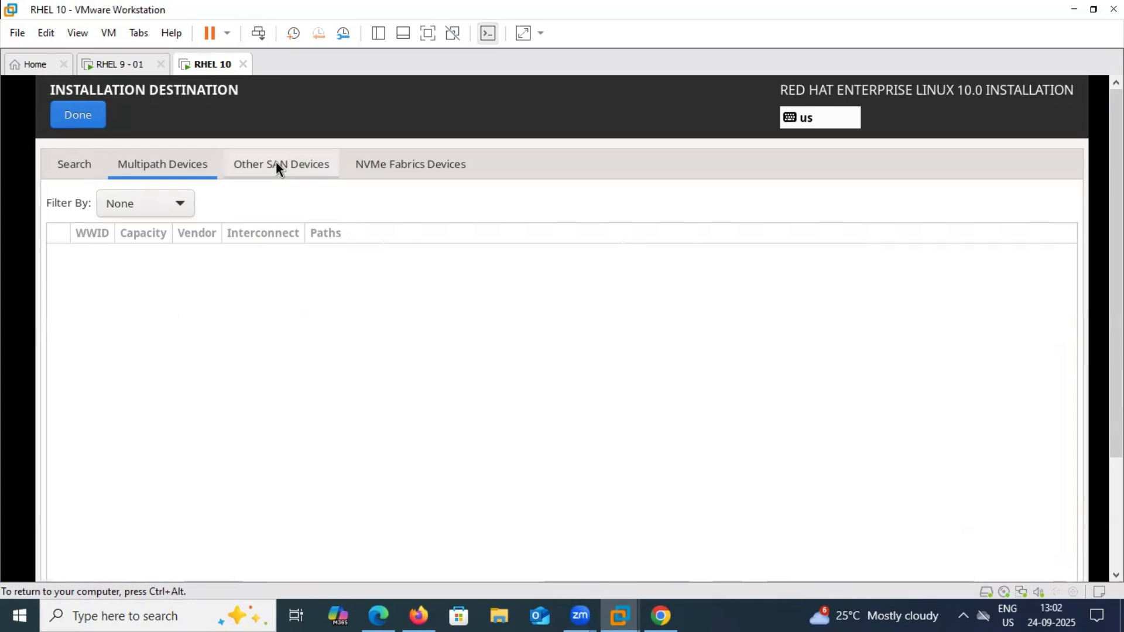
{"action": "left_click", "coordinate": [398, 166]}
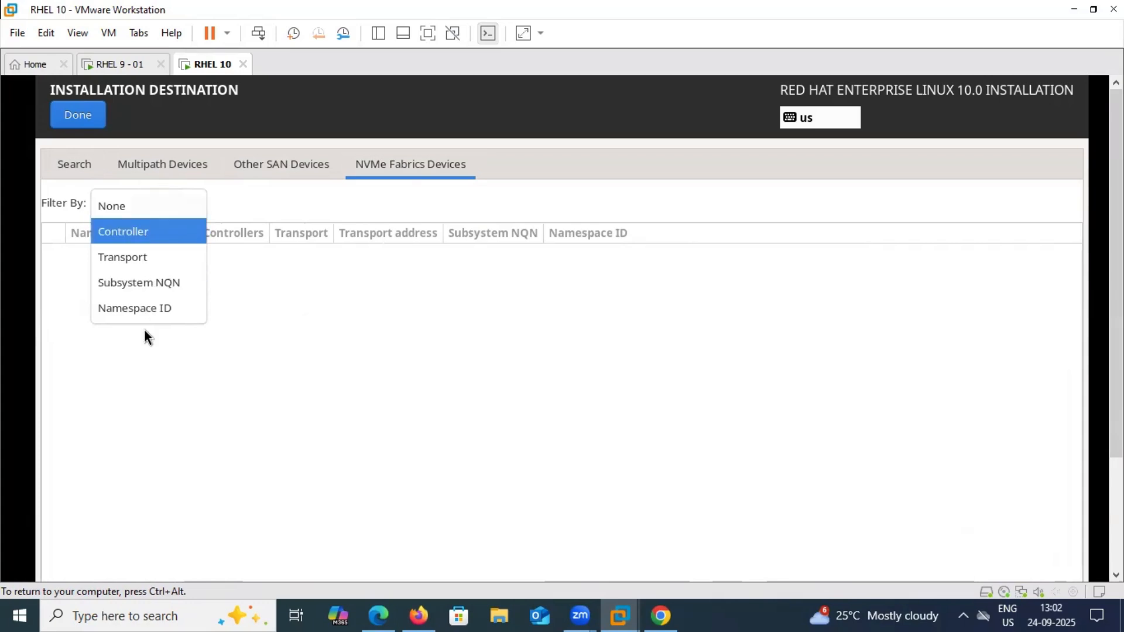
{"action": "left_click", "coordinate": [83, 120]}
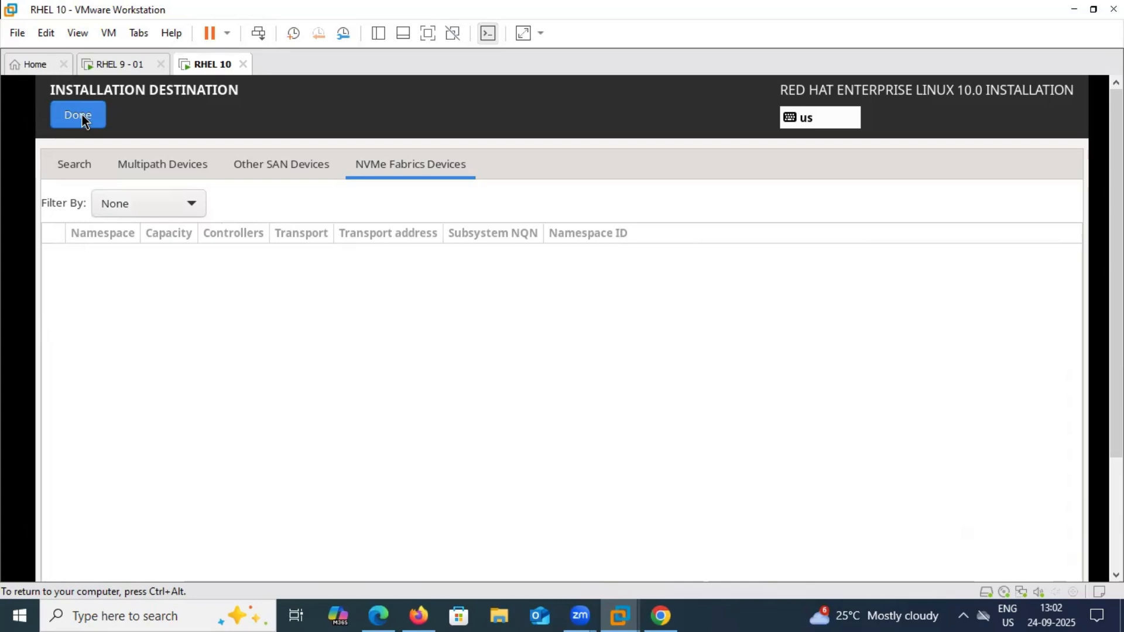
{"action": "left_click", "coordinate": [84, 117]}
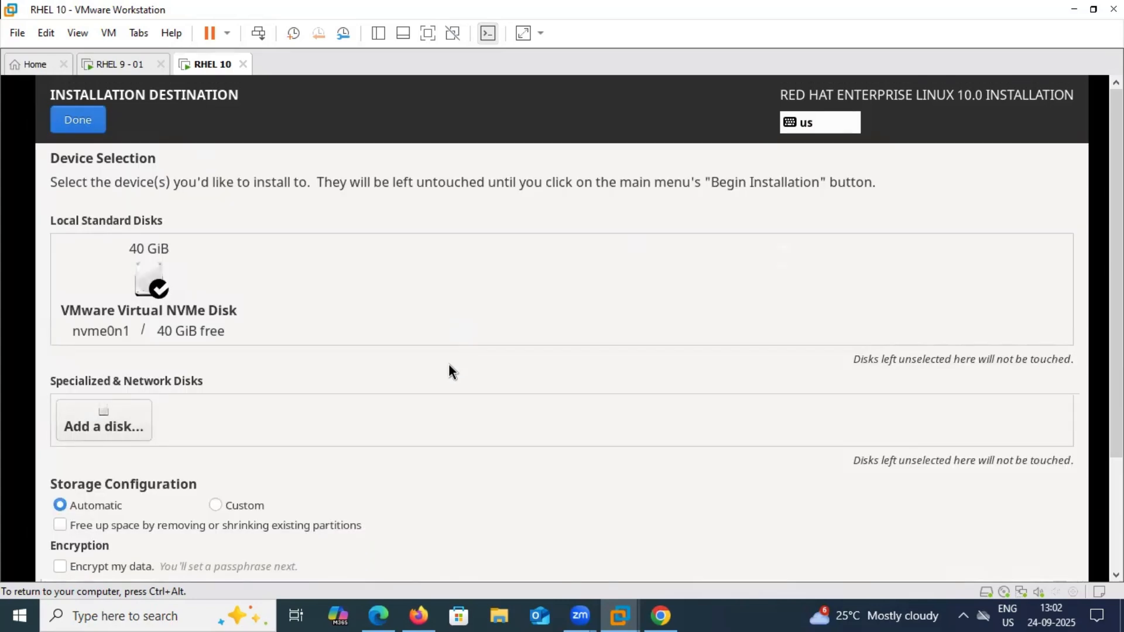
Choose Custom storage configuration with Free up space left off, and confirm the disk selection
{"action": "key", "text": "ctrl+alt"}
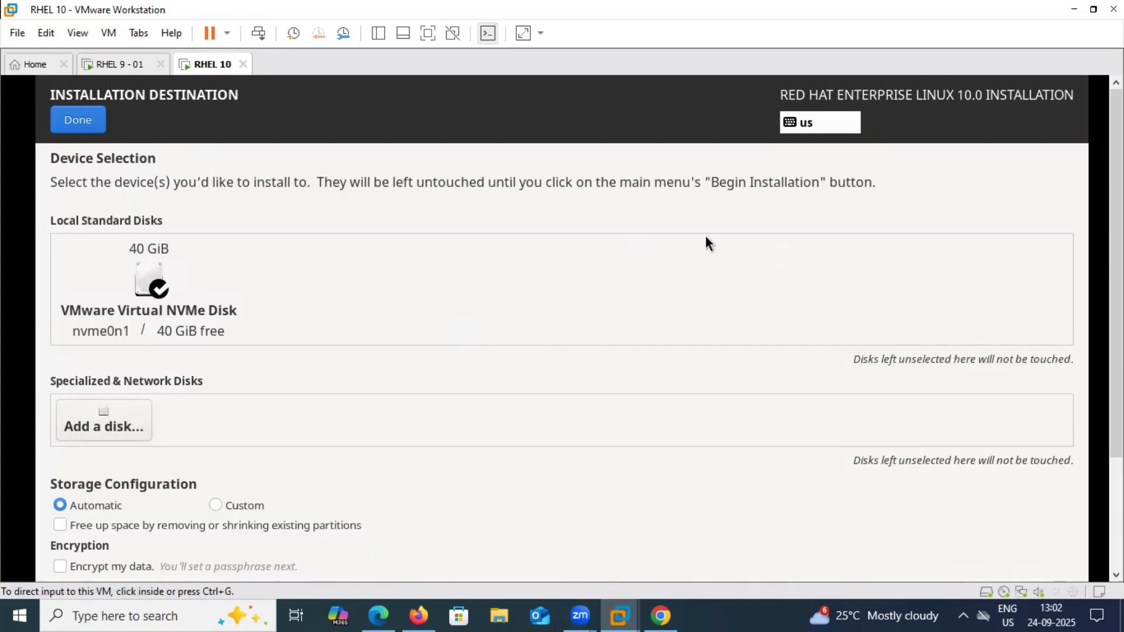
{"action": "scroll", "coordinate": [468, 211], "scroll_direction": "down", "scroll_amount": 3}
{"action": "left_click", "coordinate": [125, 162]}
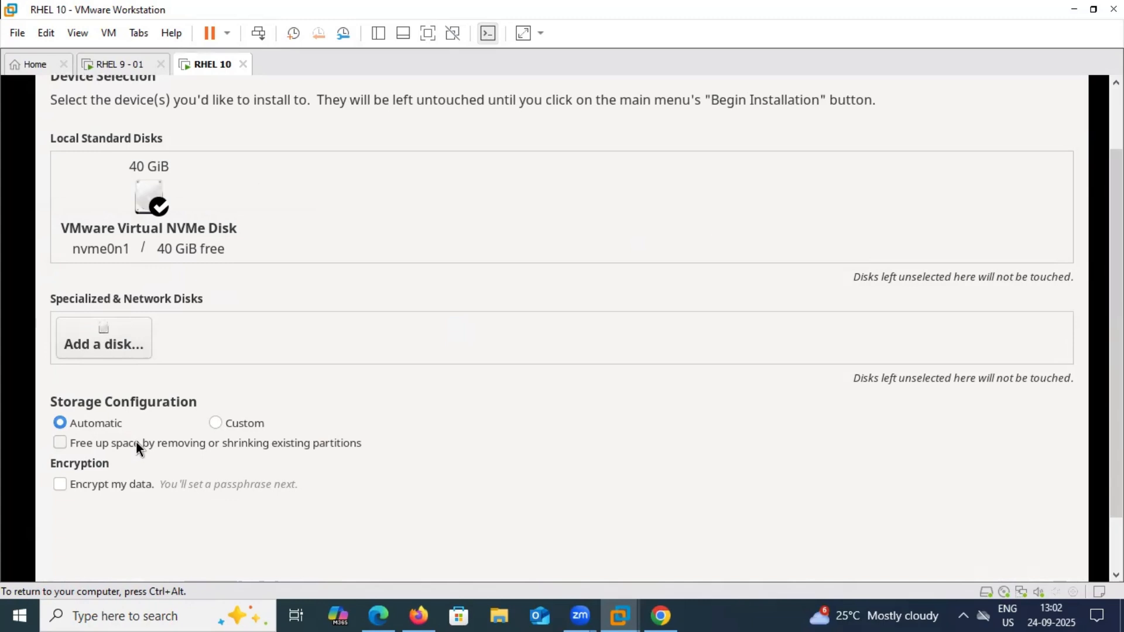
{"action": "left_click", "coordinate": [59, 443]}
{"action": "left_click", "coordinate": [57, 443]}
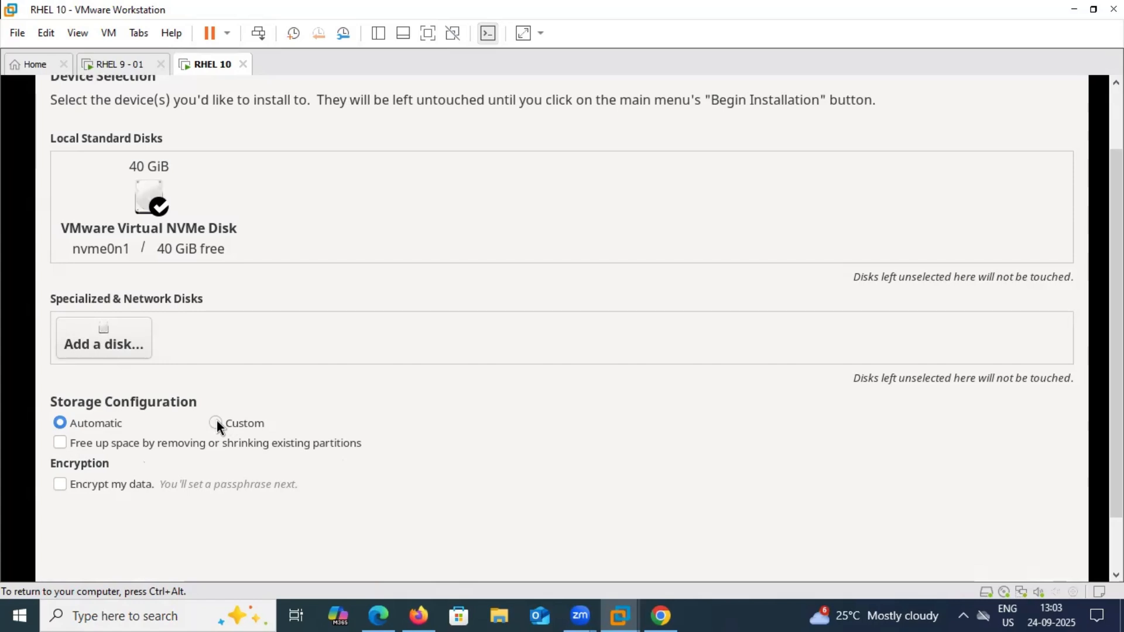
{"action": "left_click", "coordinate": [216, 423]}
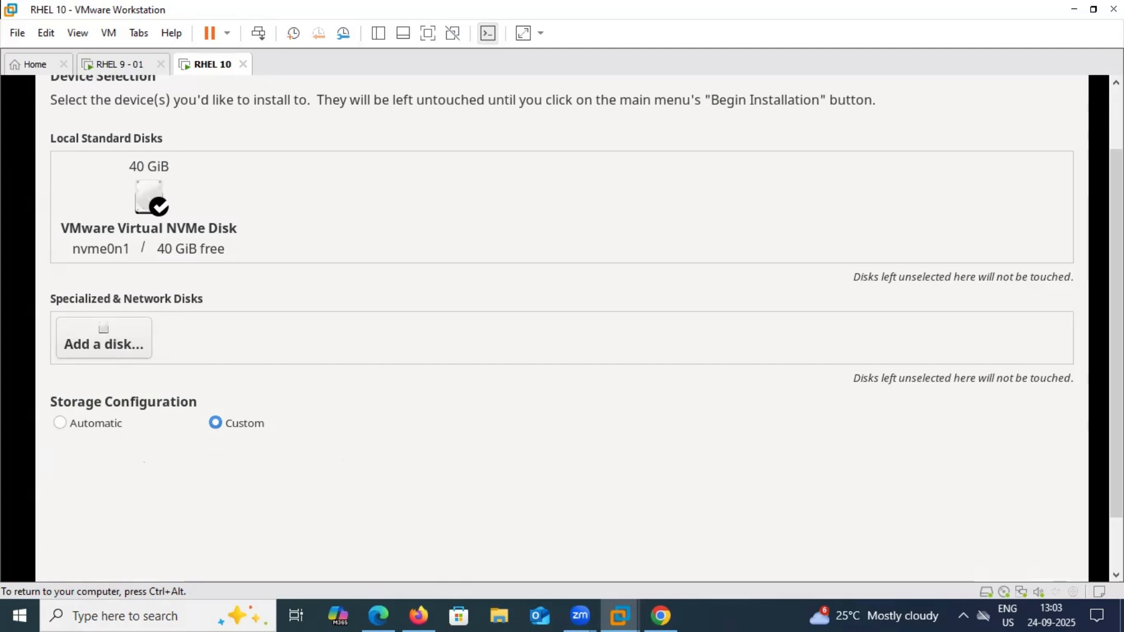
{"action": "scroll", "coordinate": [467, 210], "scroll_direction": "up", "scroll_amount": 1}
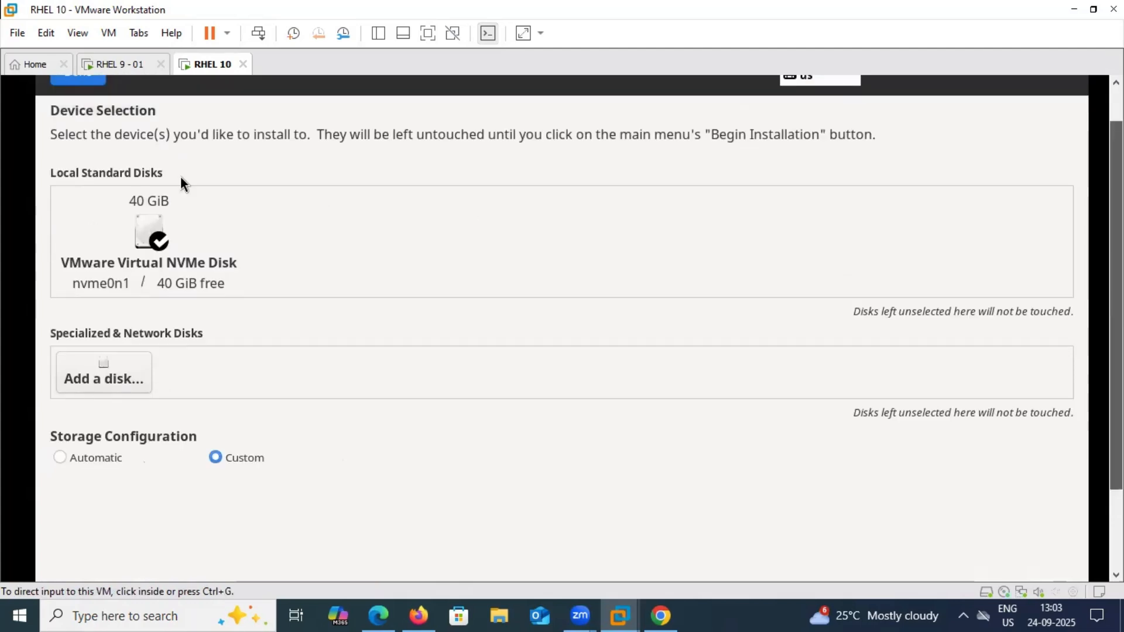
{"action": "scroll", "coordinate": [181, 177], "scroll_direction": "up", "scroll_amount": 1}
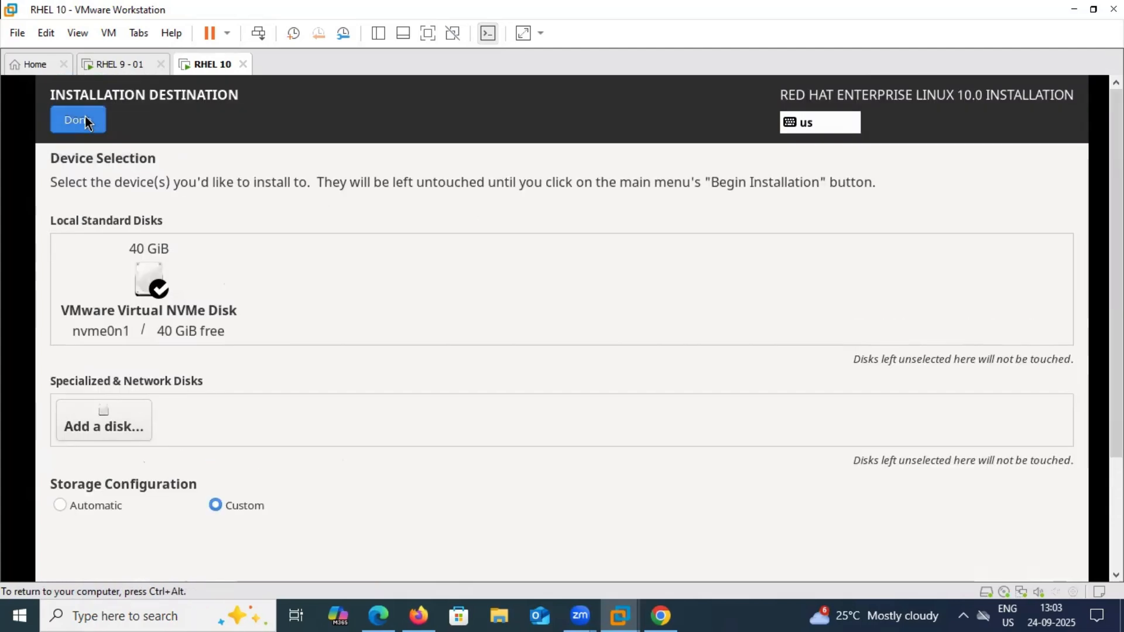
{"action": "left_click", "coordinate": [85, 121]}
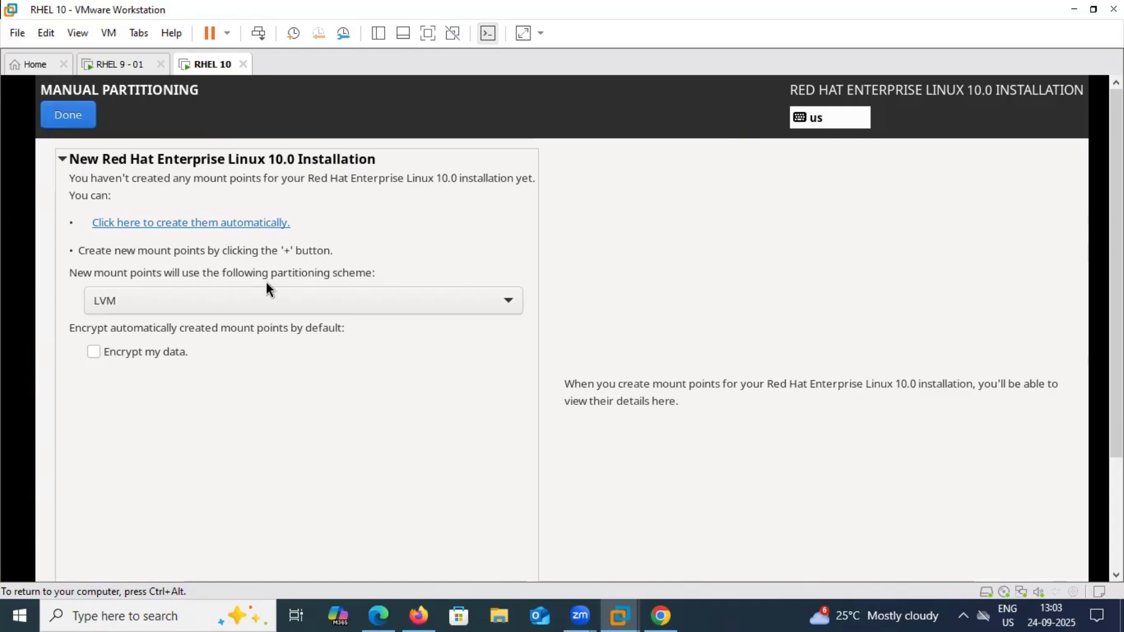
Switch the Manual Partitioning scheme from LVM to Standard Partition
{"action": "left_click", "coordinate": [350, 305]}
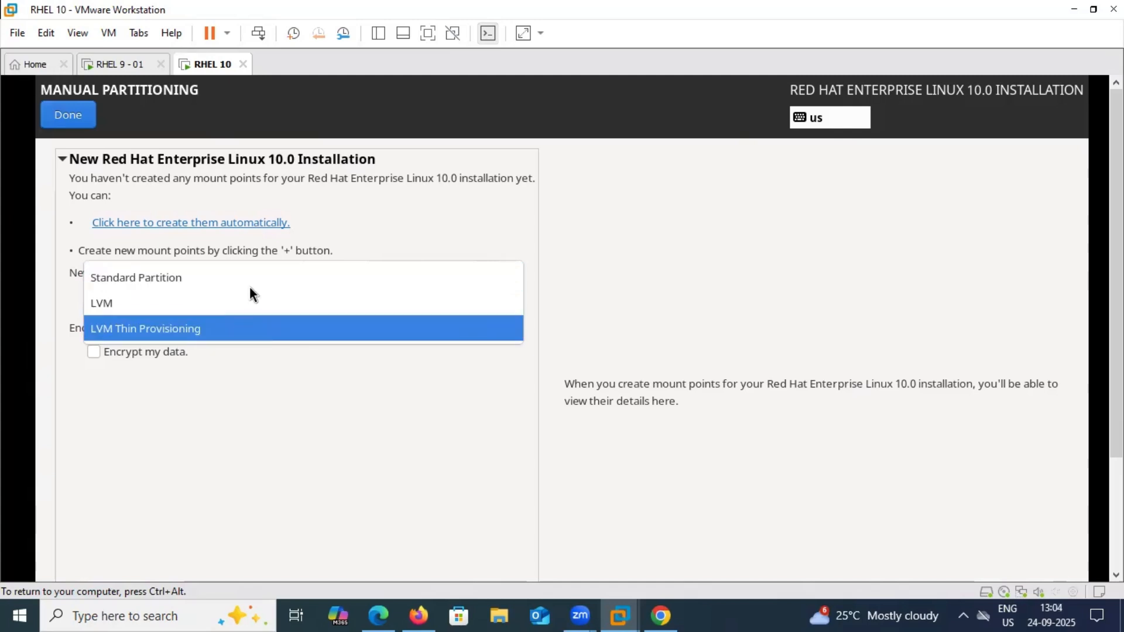
{"action": "key", "text": "Down"}
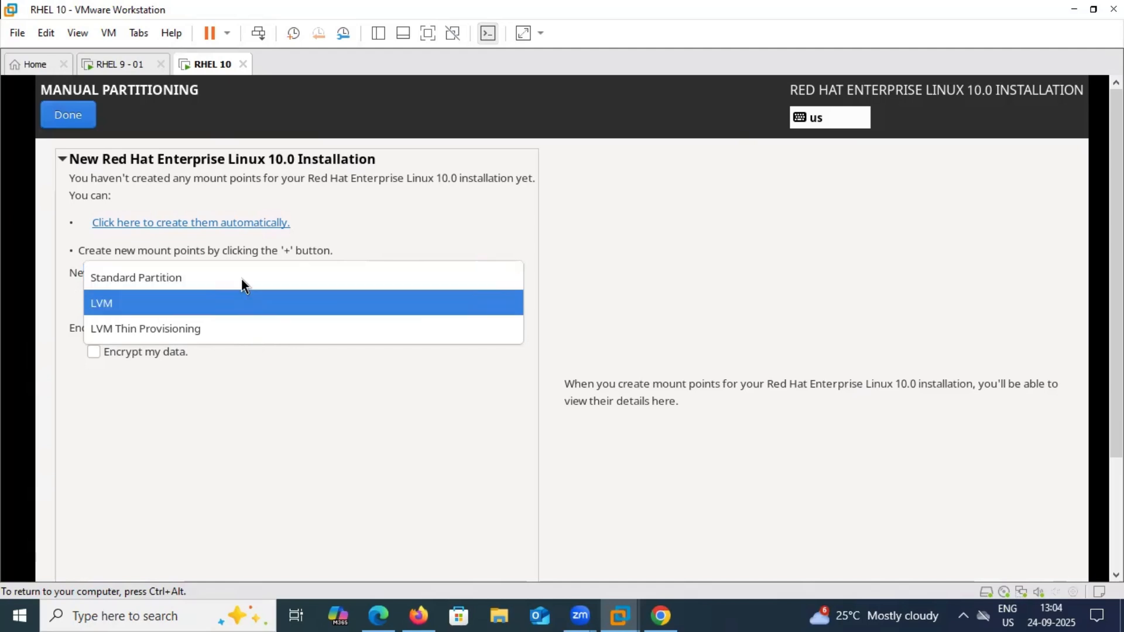
{"action": "key", "text": "Up"}
{"action": "left_click", "coordinate": [241, 280]}
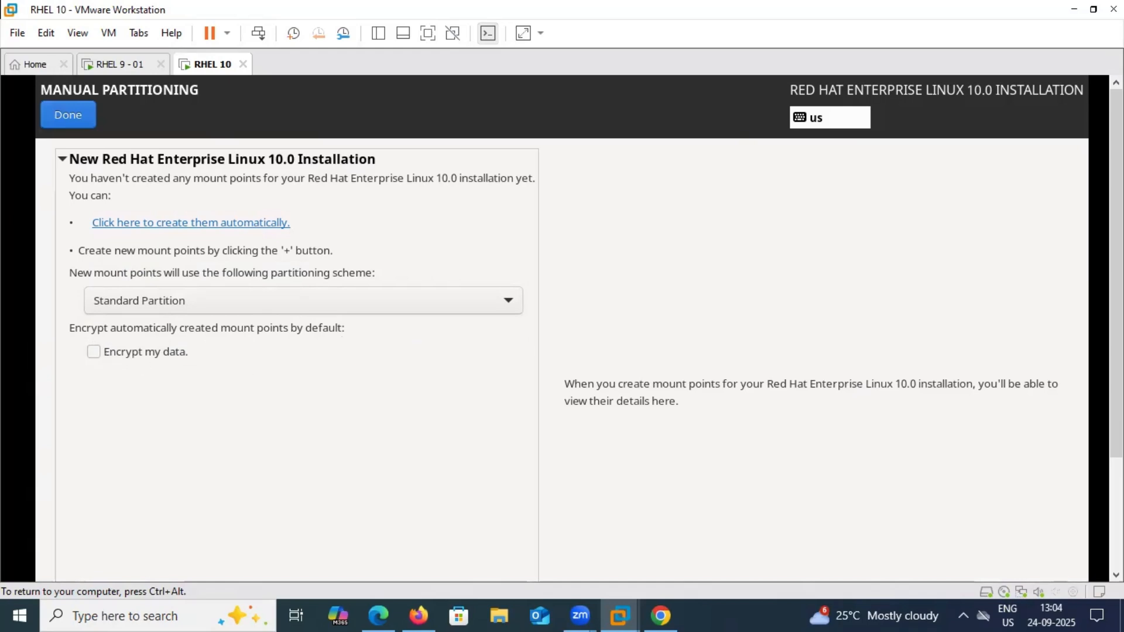
{"action": "key", "text": "ctrl+alt"}
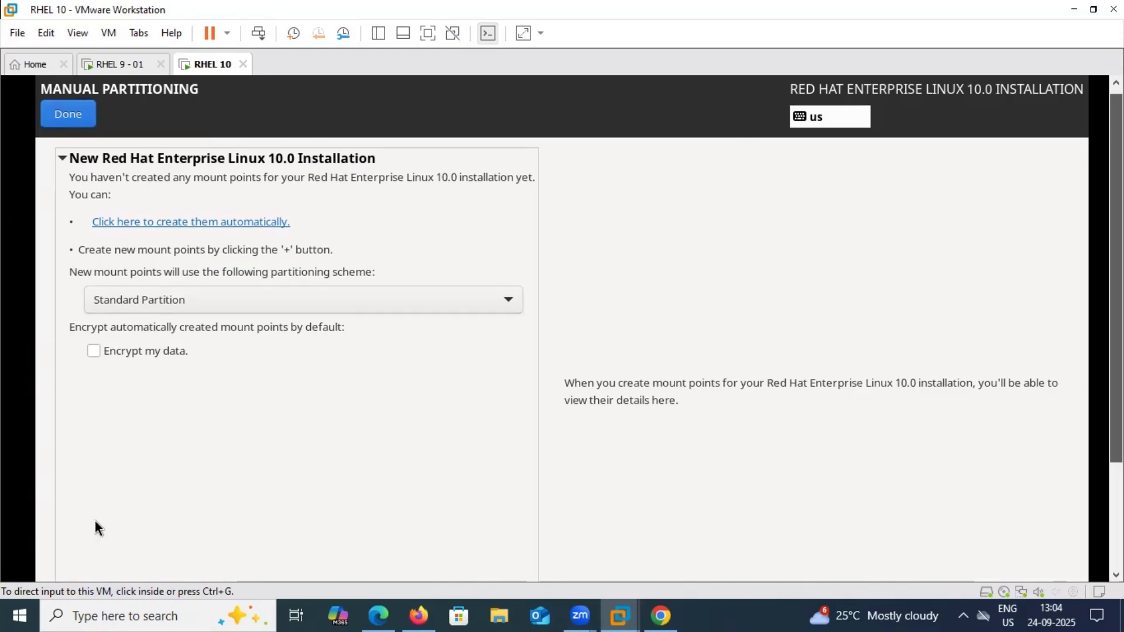
{"action": "left_click", "coordinate": [95, 524]}
{"action": "scroll", "coordinate": [276, 529], "scroll_direction": "down", "scroll_amount": 3}
{"action": "key", "text": "ctrl+alt"}
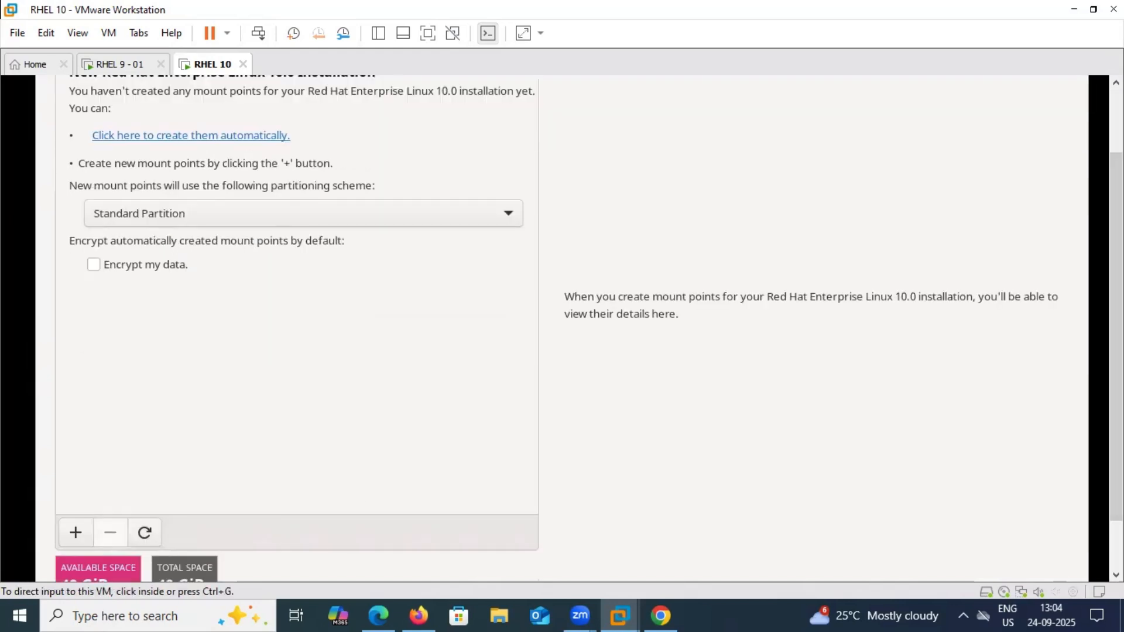
{"action": "left_click", "coordinate": [167, 472]}
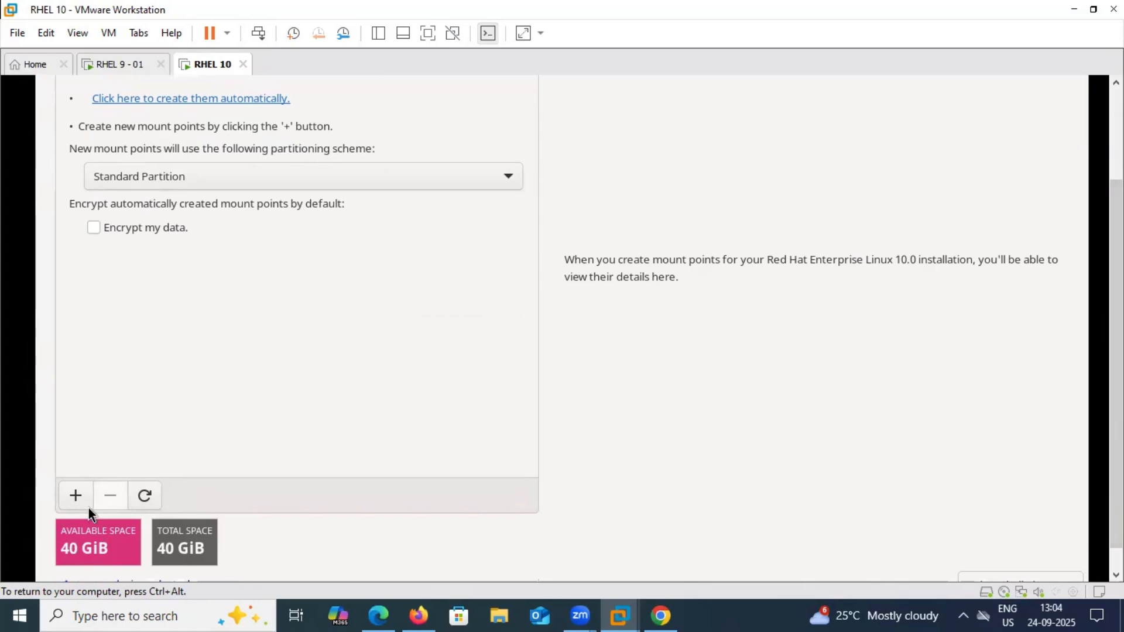
Add a / mount point with 25GB desired capacity, giving a 23.28 GiB partition
{"action": "left_click", "coordinate": [76, 496]}
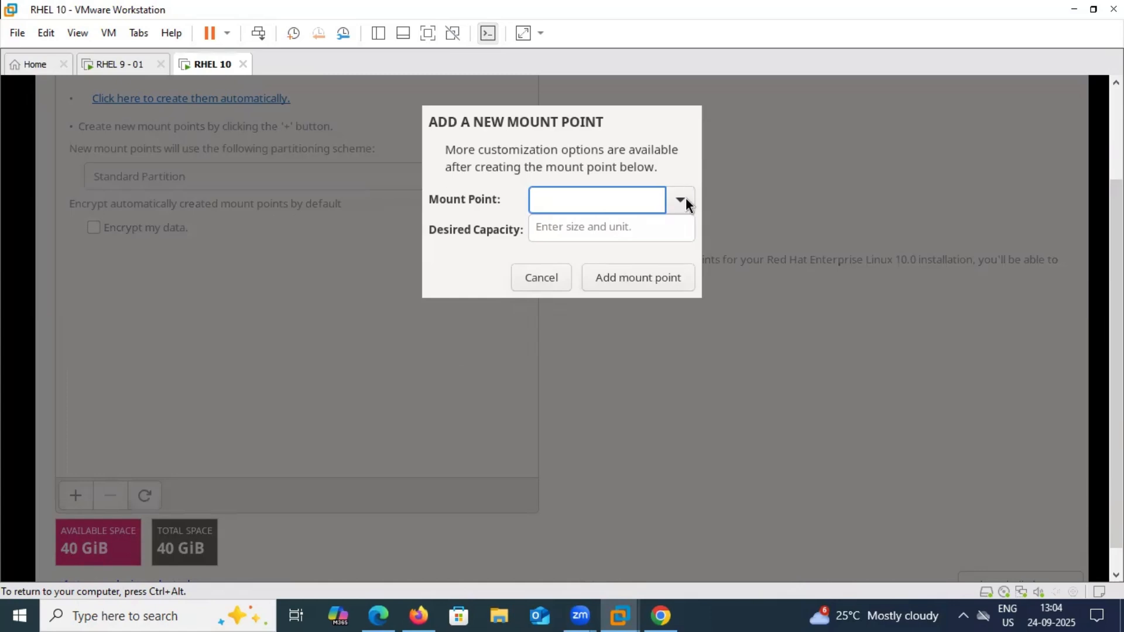
{"action": "left_click", "coordinate": [685, 201]}
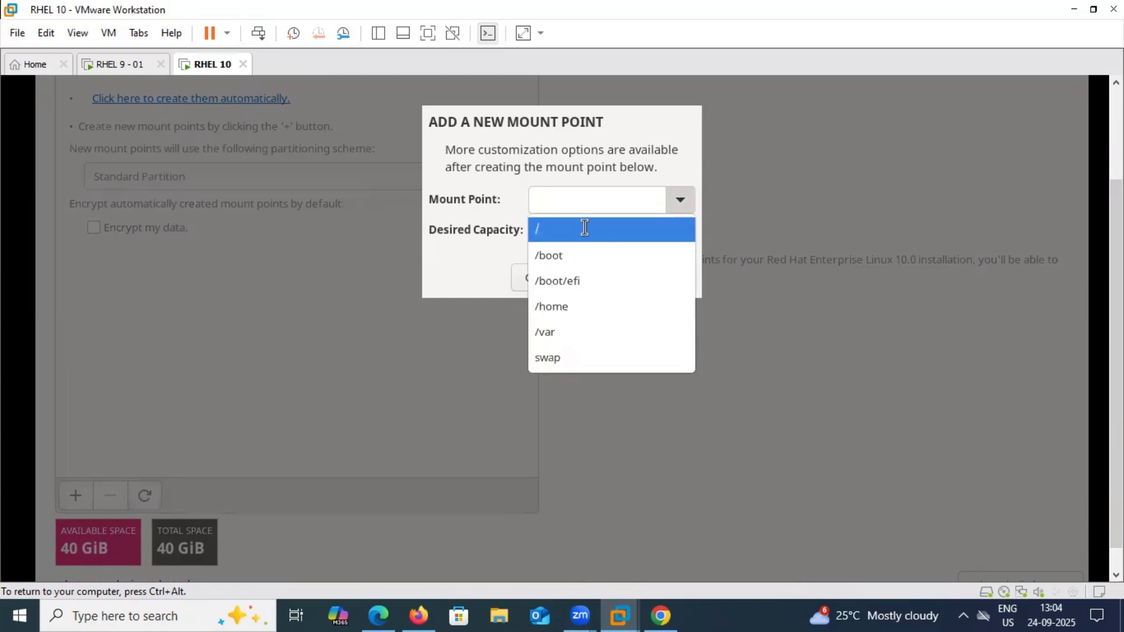
{"action": "left_click", "coordinate": [584, 228]}
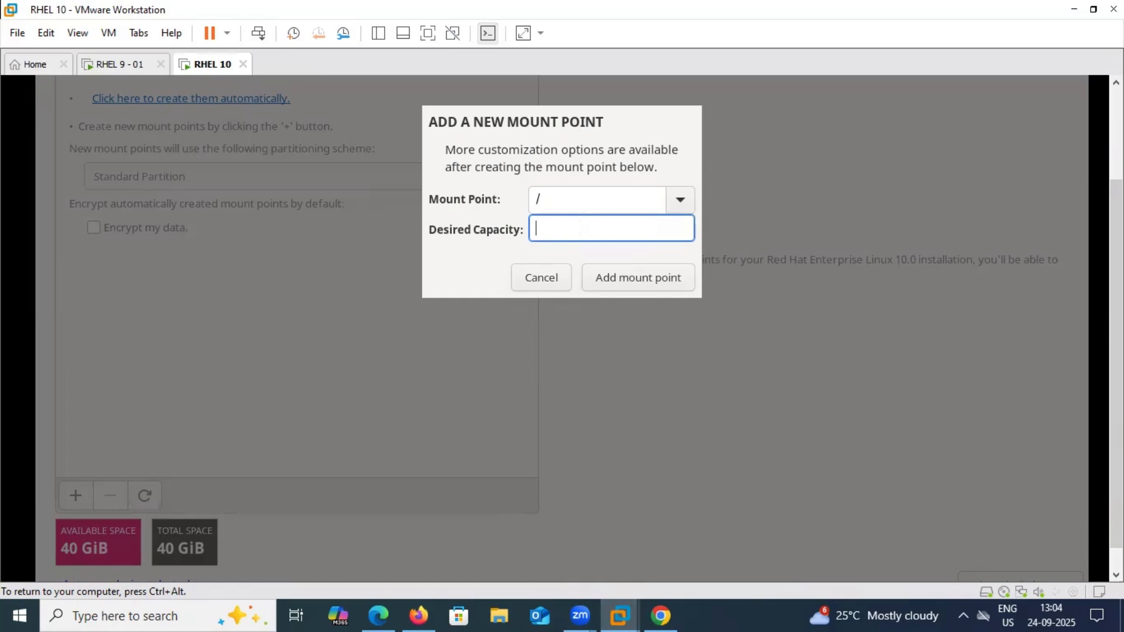
{"action": "type", "text": "25GB"}
{"action": "left_click", "coordinate": [637, 276]}
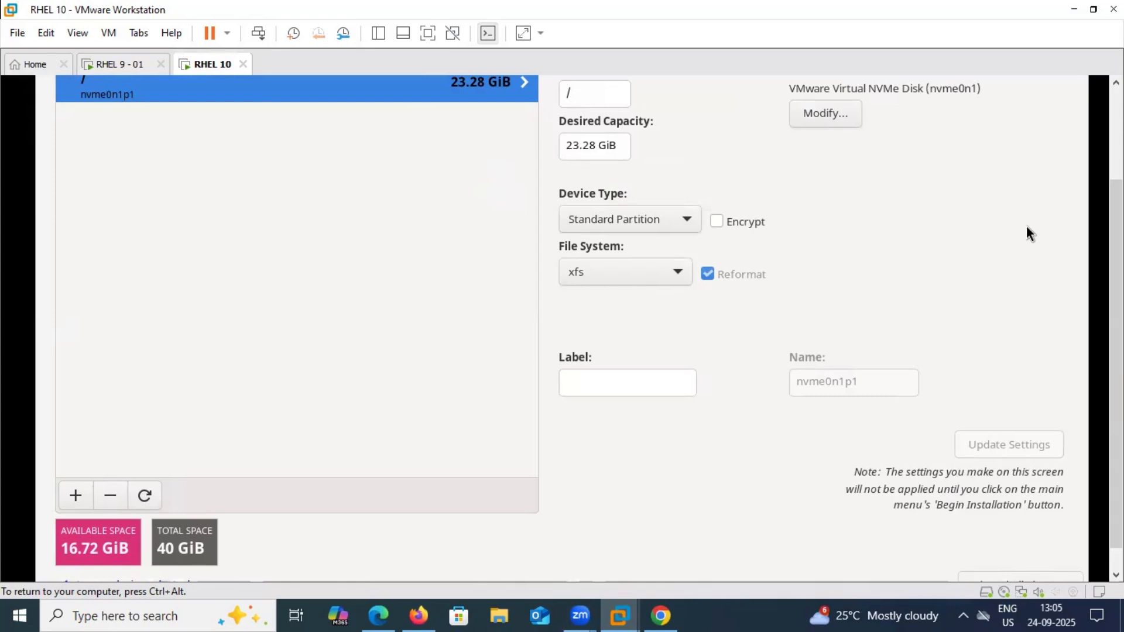
Check the / partition's settings, keeping it as a 23.28 GiB xfs Standard Partition
{"action": "scroll", "coordinate": [1028, 233], "scroll_direction": "up", "scroll_amount": 2}
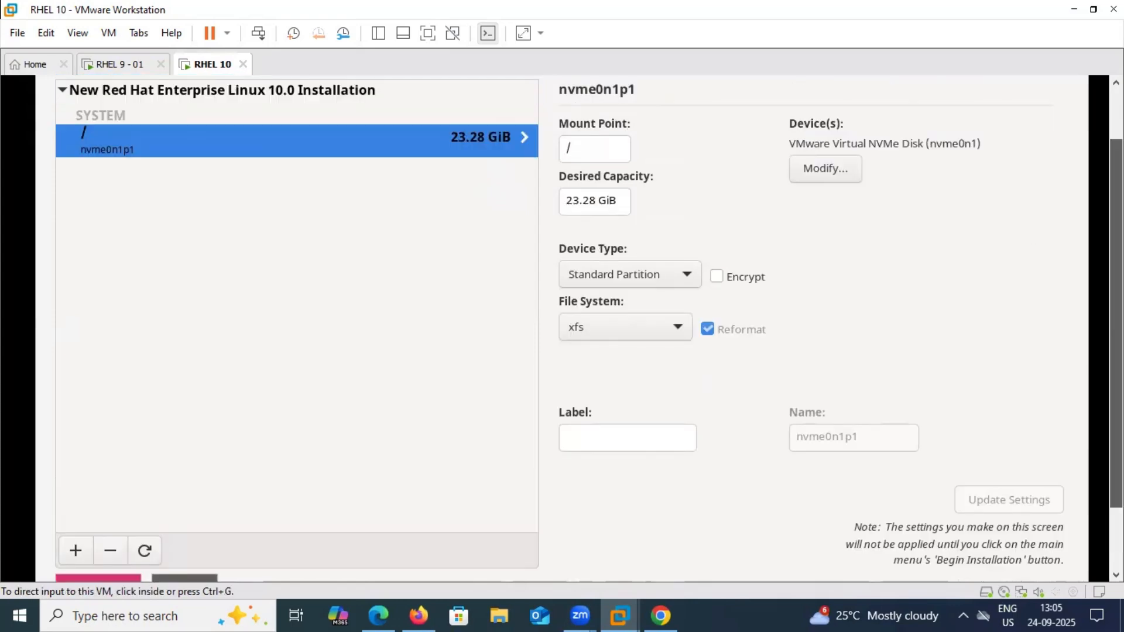
{"action": "left_click_drag", "start_coordinate": [1116, 238], "coordinate": [1116, 234]}
{"action": "left_click", "coordinate": [182, 502]}
{"action": "scroll", "coordinate": [182, 503], "scroll_direction": "down", "scroll_amount": 3}
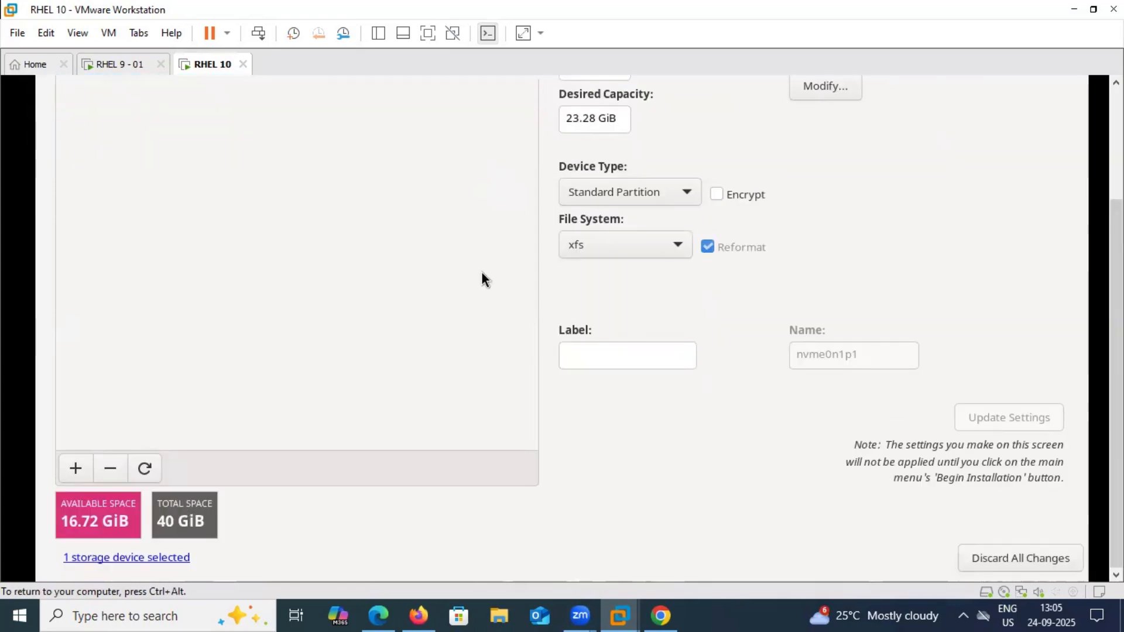
{"action": "left_click", "coordinate": [601, 256]}
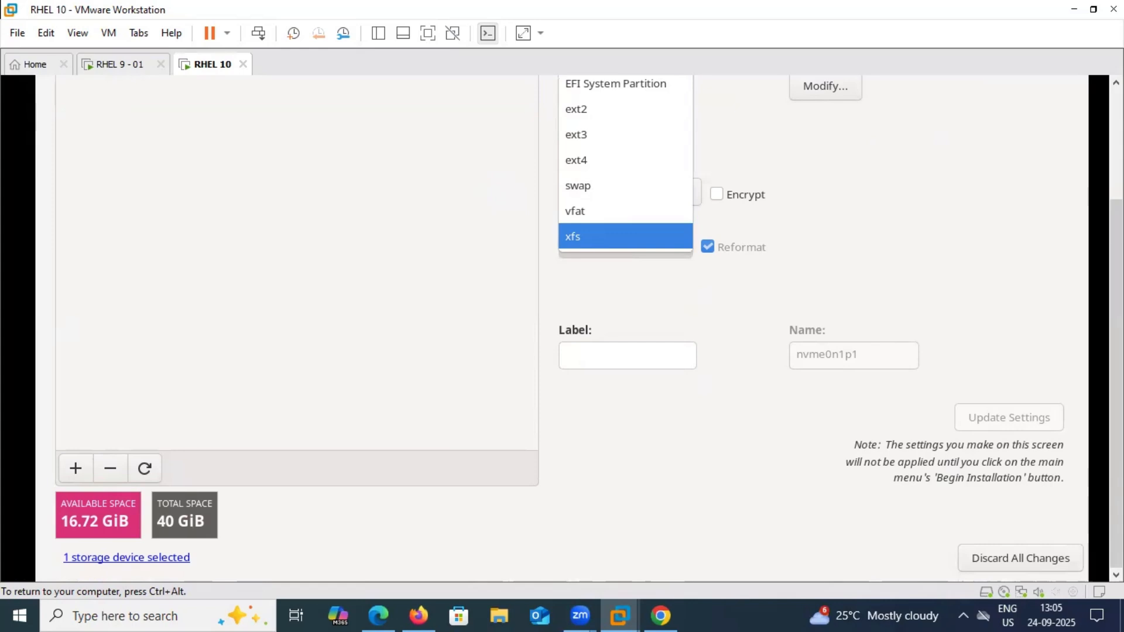
{"action": "scroll", "coordinate": [599, 285], "scroll_direction": "up", "scroll_amount": 3}
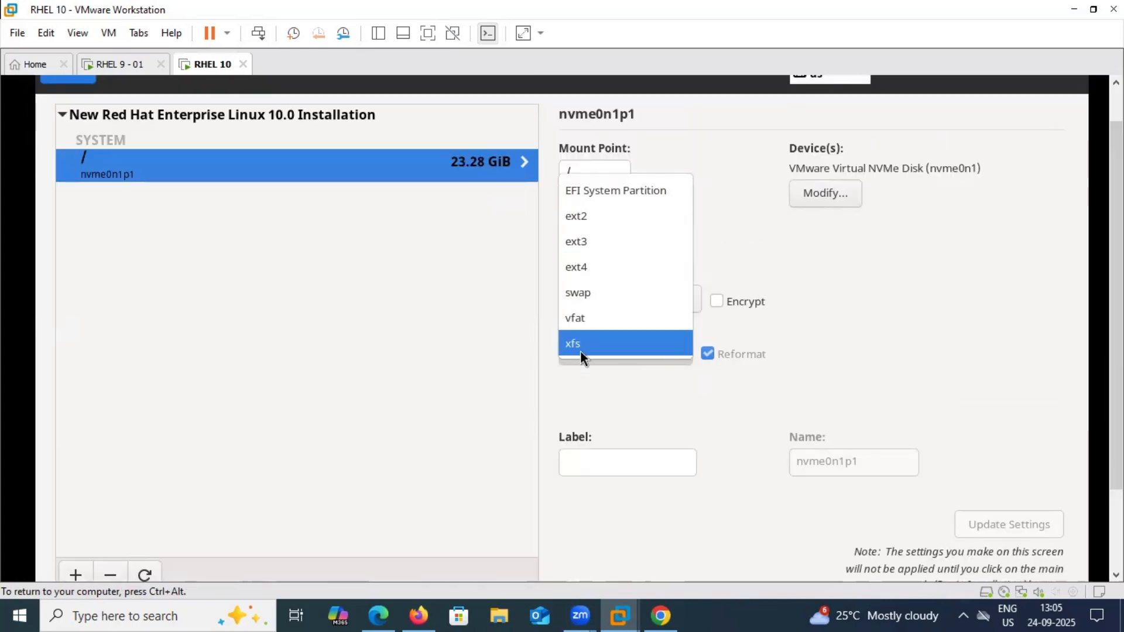
{"action": "left_click", "coordinate": [841, 320]}
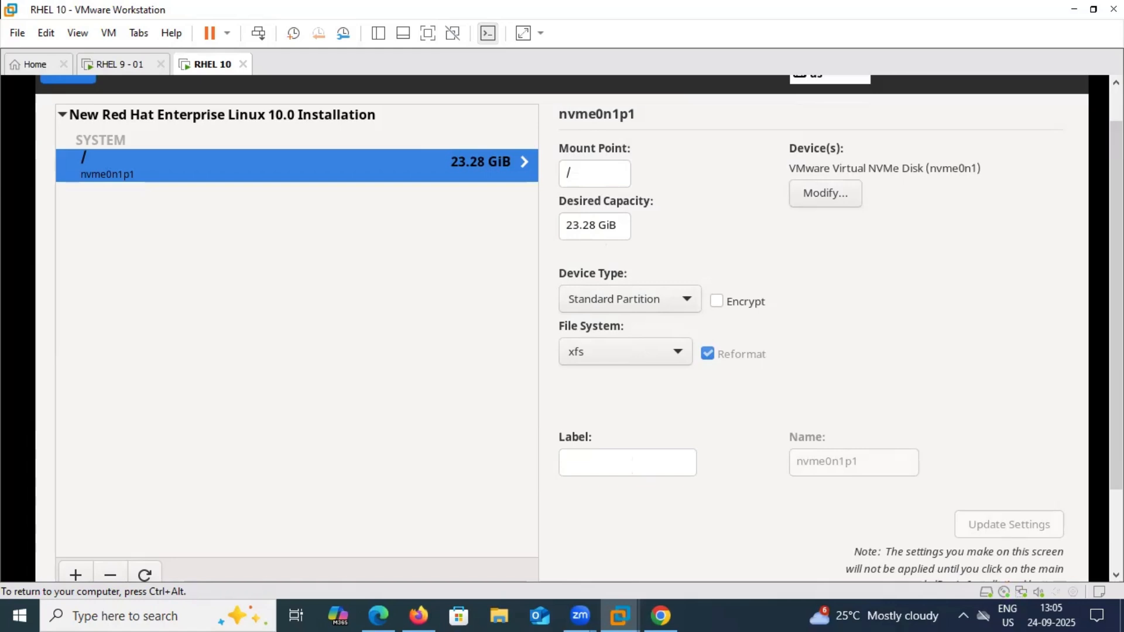
{"action": "key", "text": "ctrl+alt"}
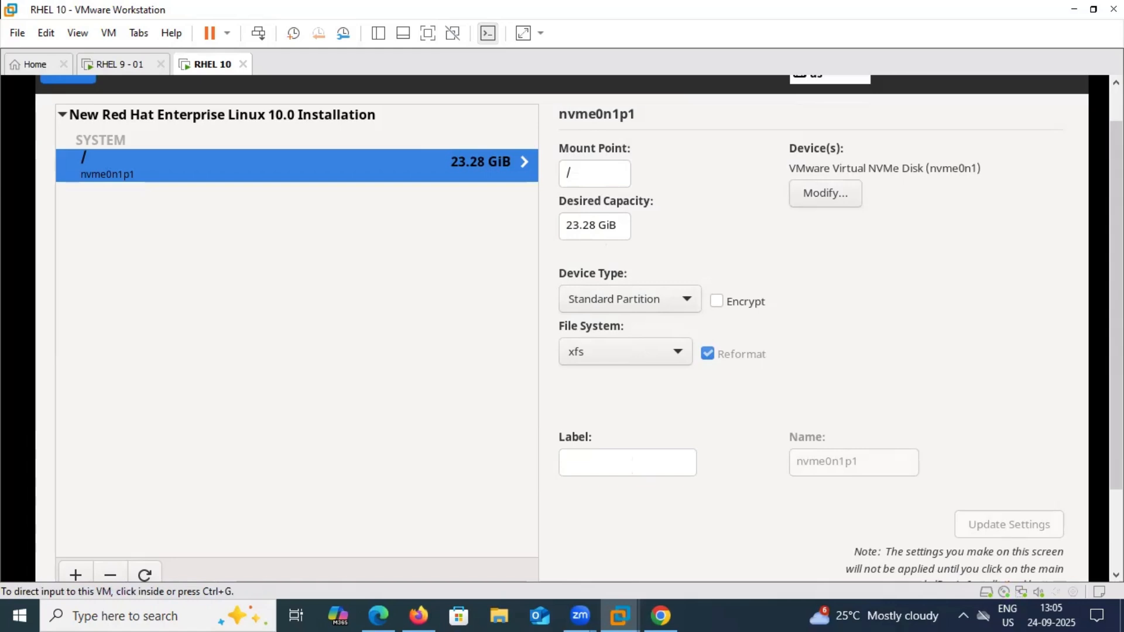
{"action": "left_click", "coordinate": [223, 507]}
{"action": "scroll", "coordinate": [223, 507], "scroll_direction": "down", "scroll_amount": 1}
{"action": "left_click", "coordinate": [78, 537]}
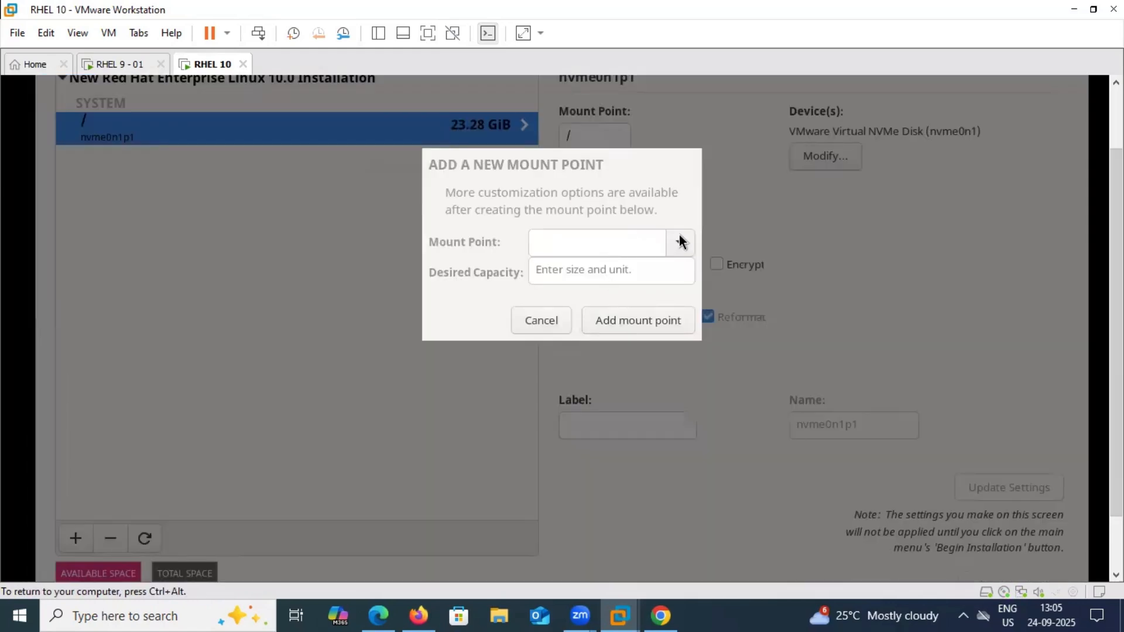
Add a /boot mount point with 1GB desired capacity, shown as 953 MiB
{"action": "left_click", "coordinate": [679, 241]}
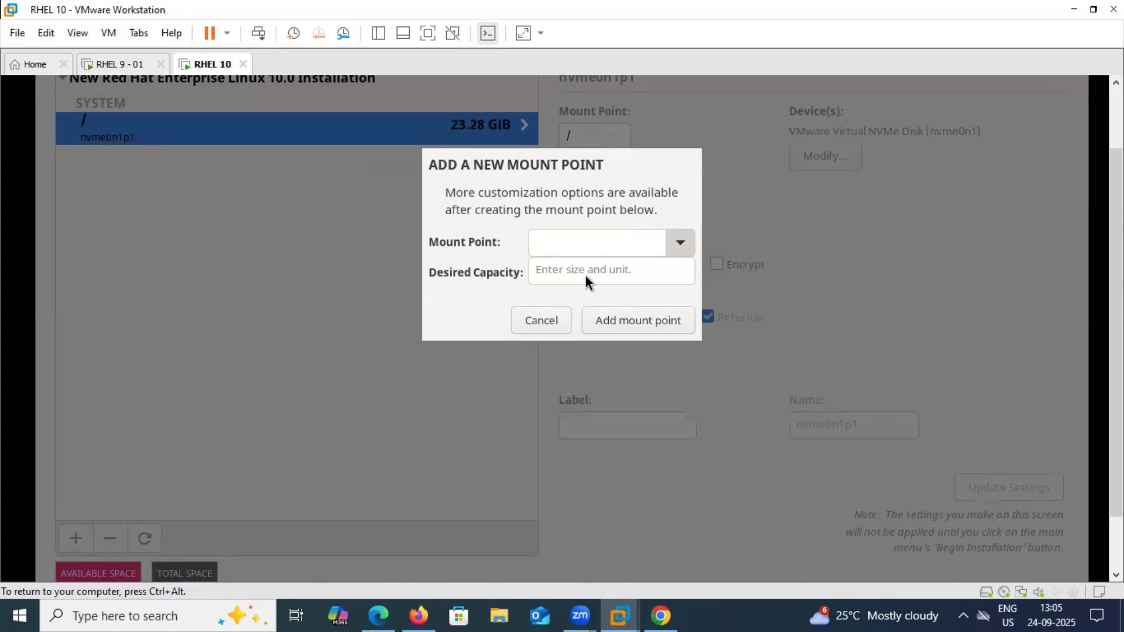
{"action": "left_click", "coordinate": [584, 275]}
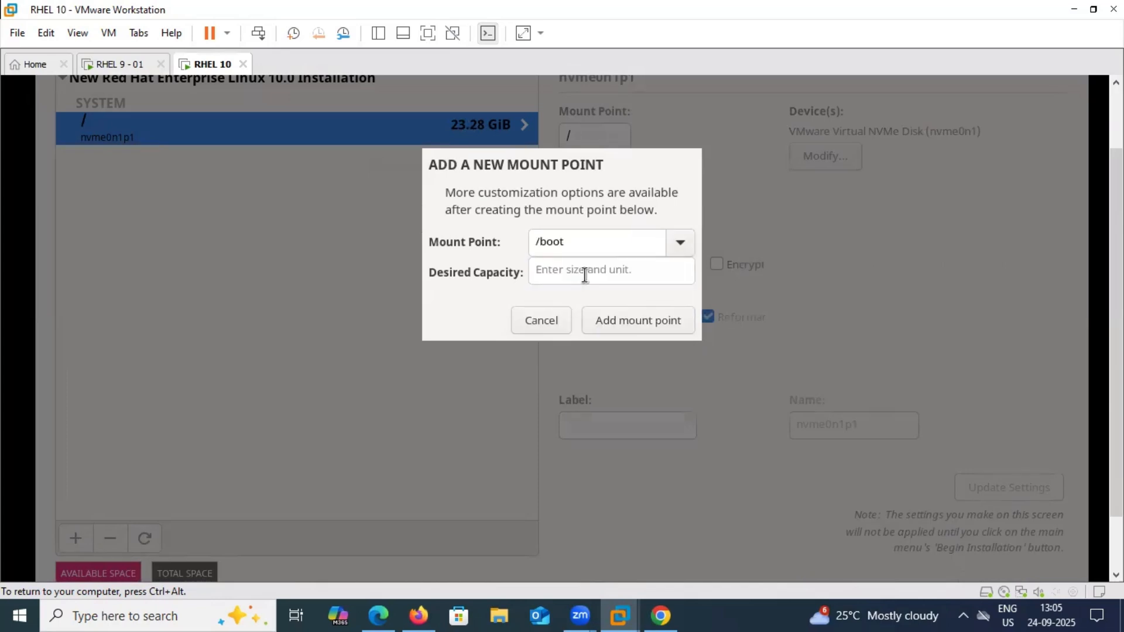
{"action": "left_click", "coordinate": [584, 272]}
{"action": "type", "text": "1"}
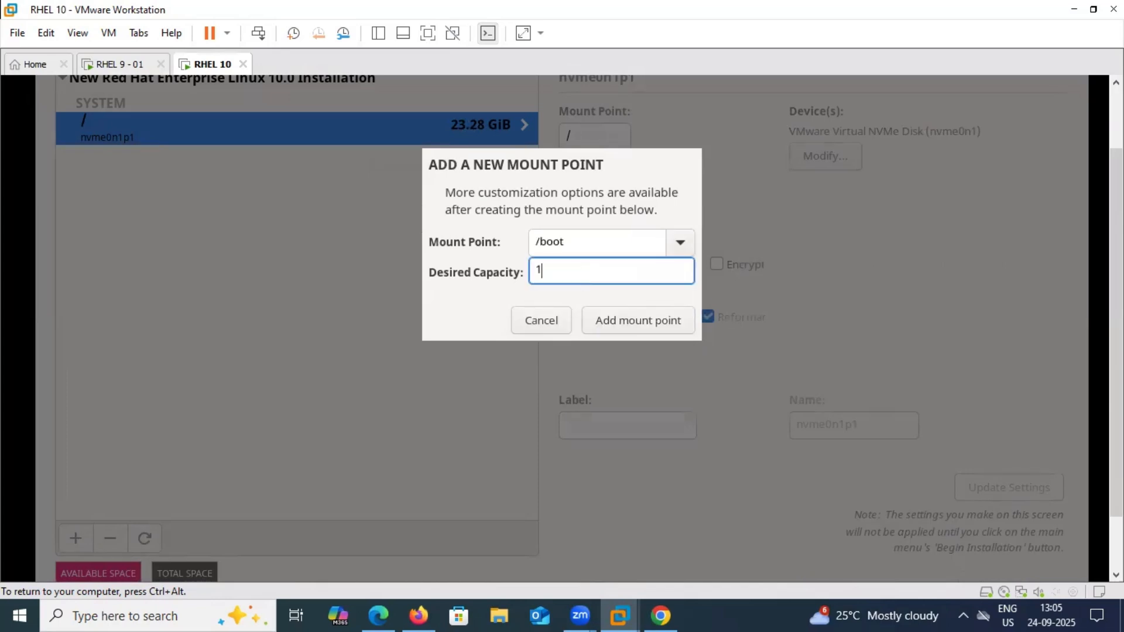
{"action": "type", "text": "GB"}
{"action": "left_click", "coordinate": [645, 321]}
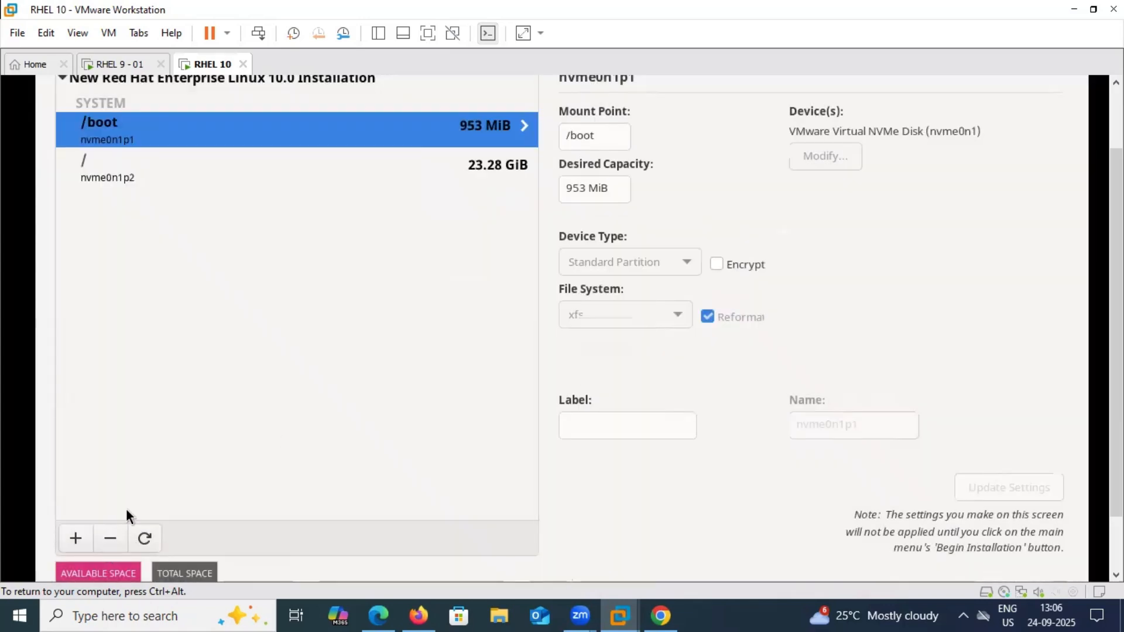
Add a 1GB /boot/efi mount point, which appears as a 953 MiB EFI partition
{"action": "left_click", "coordinate": [73, 539]}
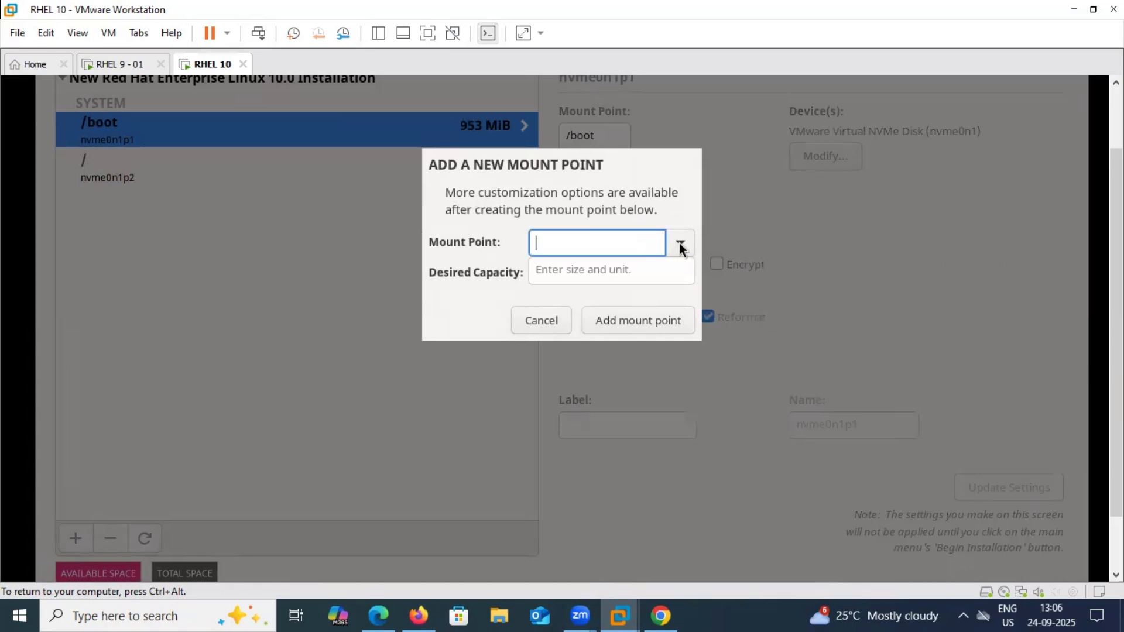
{"action": "left_click", "coordinate": [680, 243]}
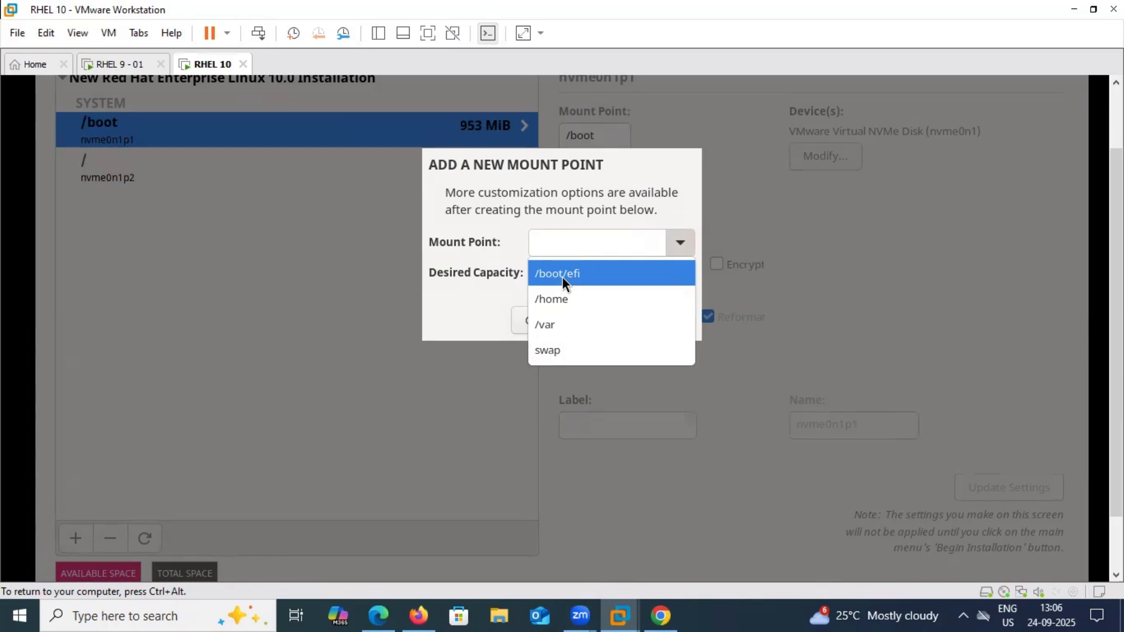
{"action": "left_click", "coordinate": [562, 276]}
{"action": "left_click", "coordinate": [562, 275]}
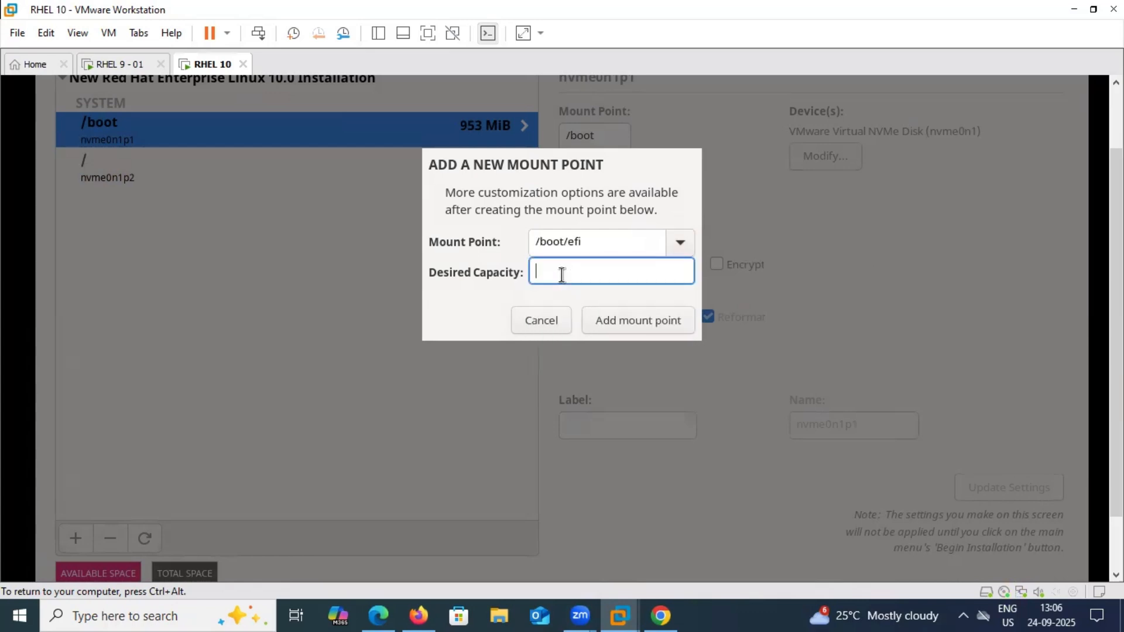
{"action": "type", "text": "1GB"}
{"action": "left_click", "coordinate": [638, 317]}
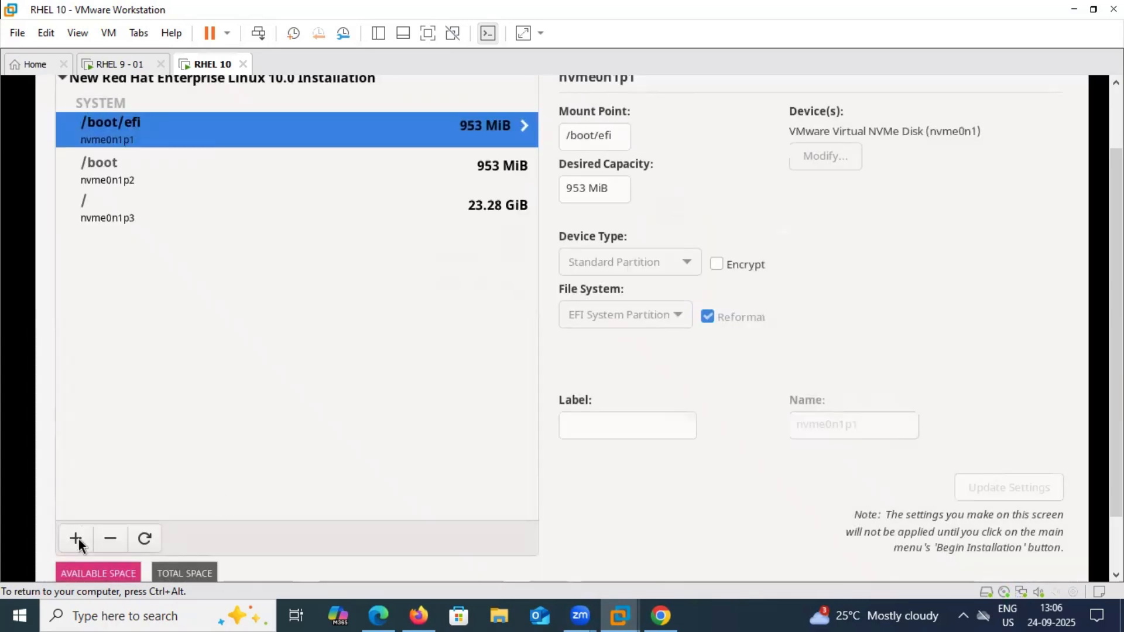
{"action": "left_click", "coordinate": [76, 539]}
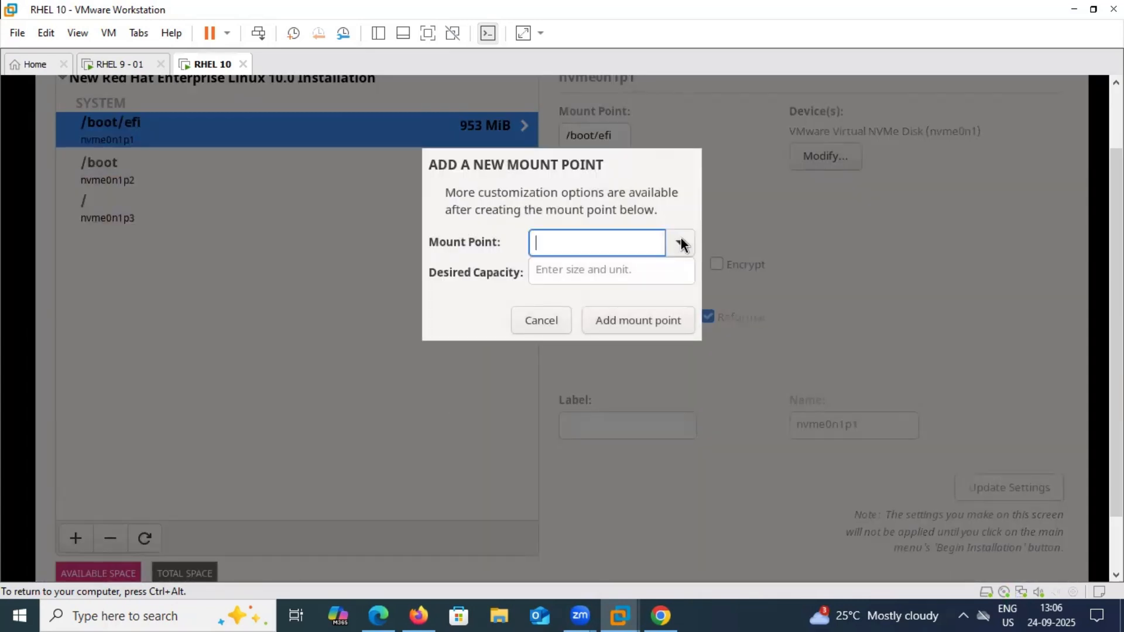
Add a swap mount point with 4GB capacity to the disk layout
{"action": "left_click", "coordinate": [680, 241]}
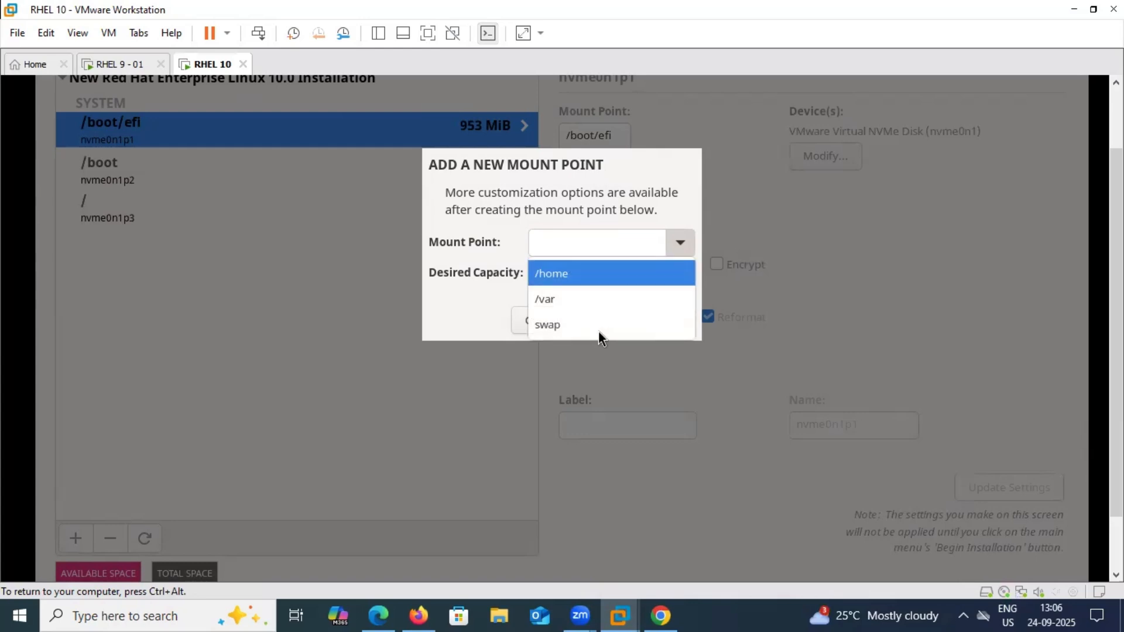
{"action": "key", "text": "Return"}
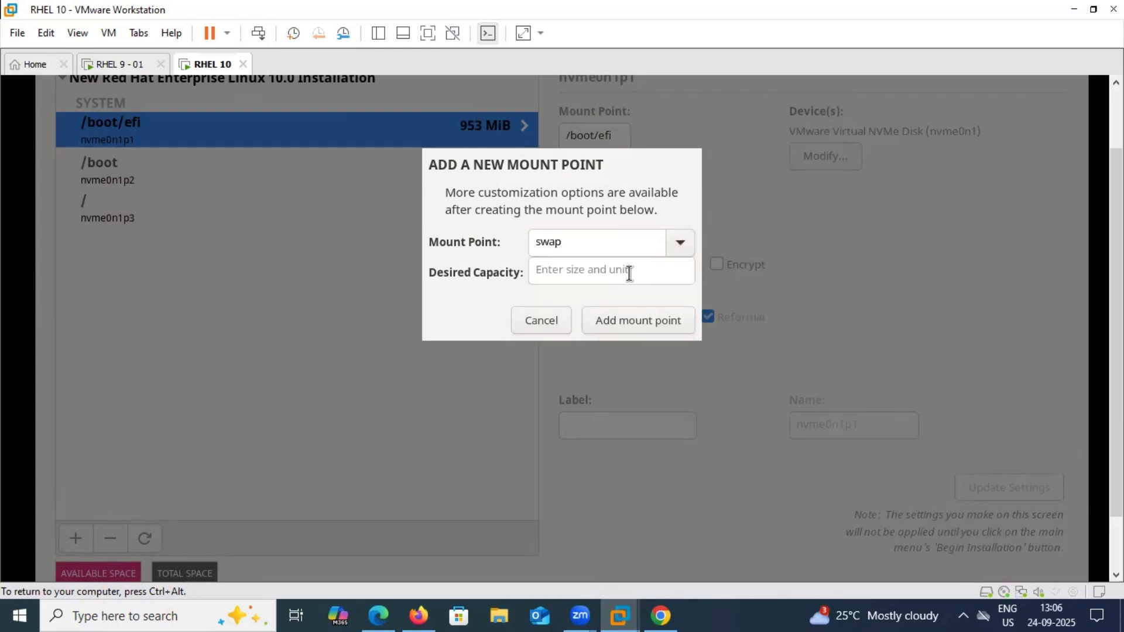
{"action": "left_click", "coordinate": [630, 273]}
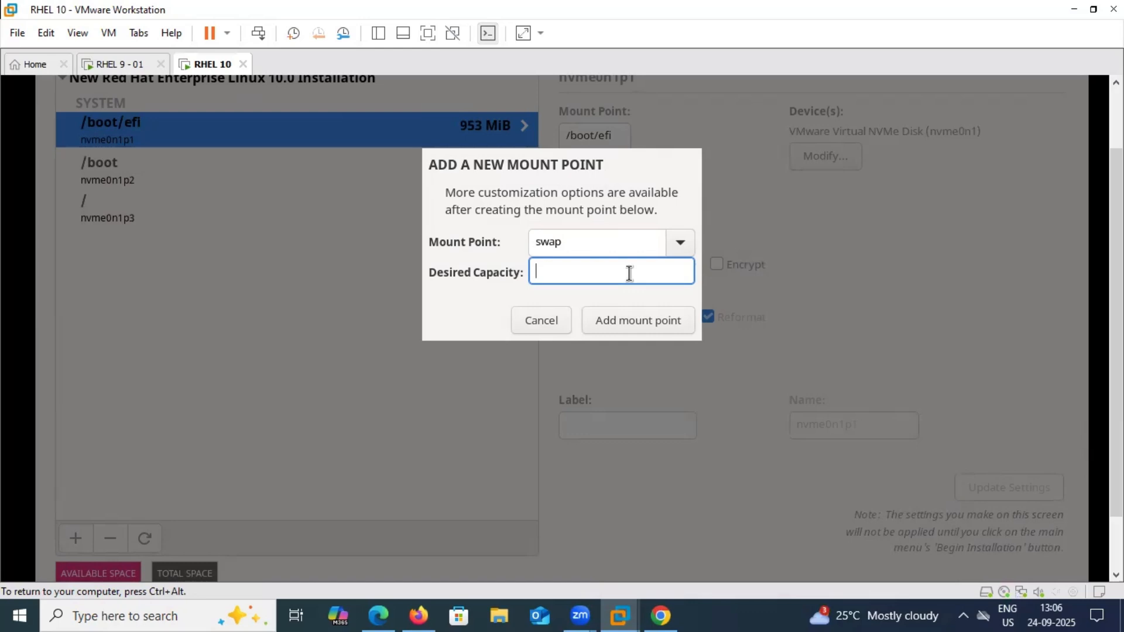
{"action": "type", "text": "4GB"}
{"action": "left_click", "coordinate": [656, 321]}
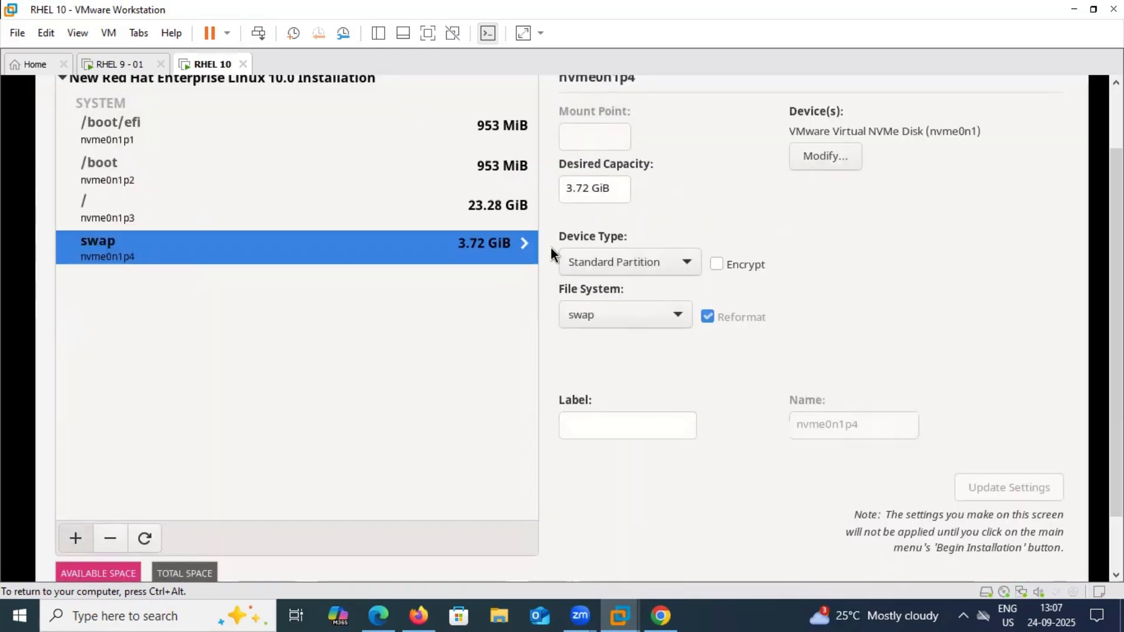
Reopen the Add Mount Point dialog and cancel it without adding another partition
{"action": "left_click", "coordinate": [75, 538]}
{"action": "left_click", "coordinate": [672, 243]}
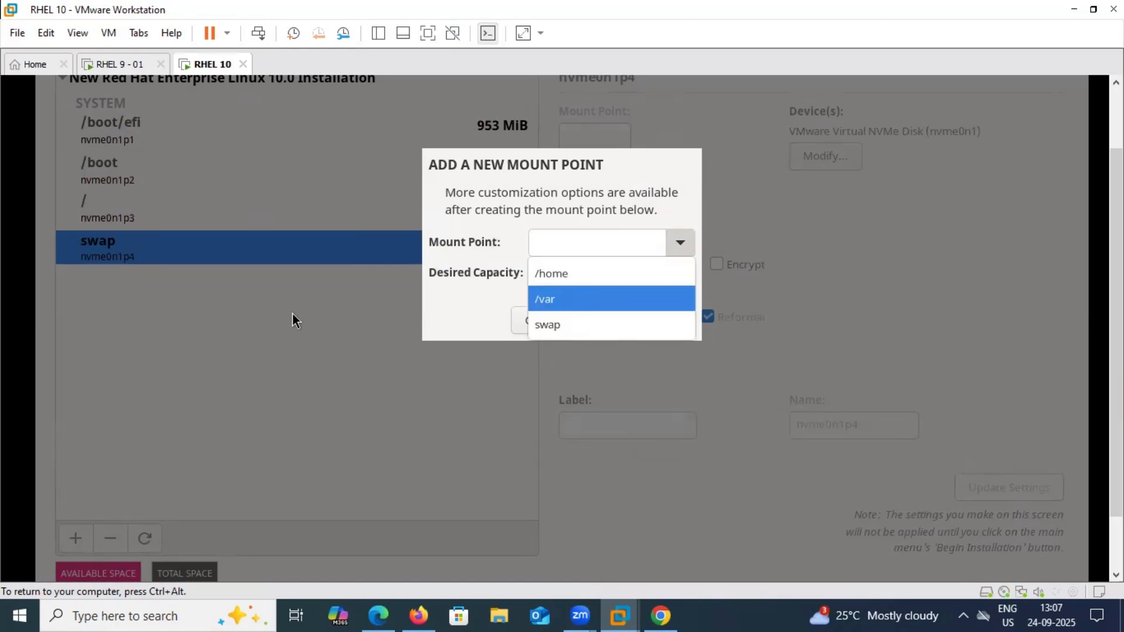
{"action": "left_click", "coordinate": [531, 301]}
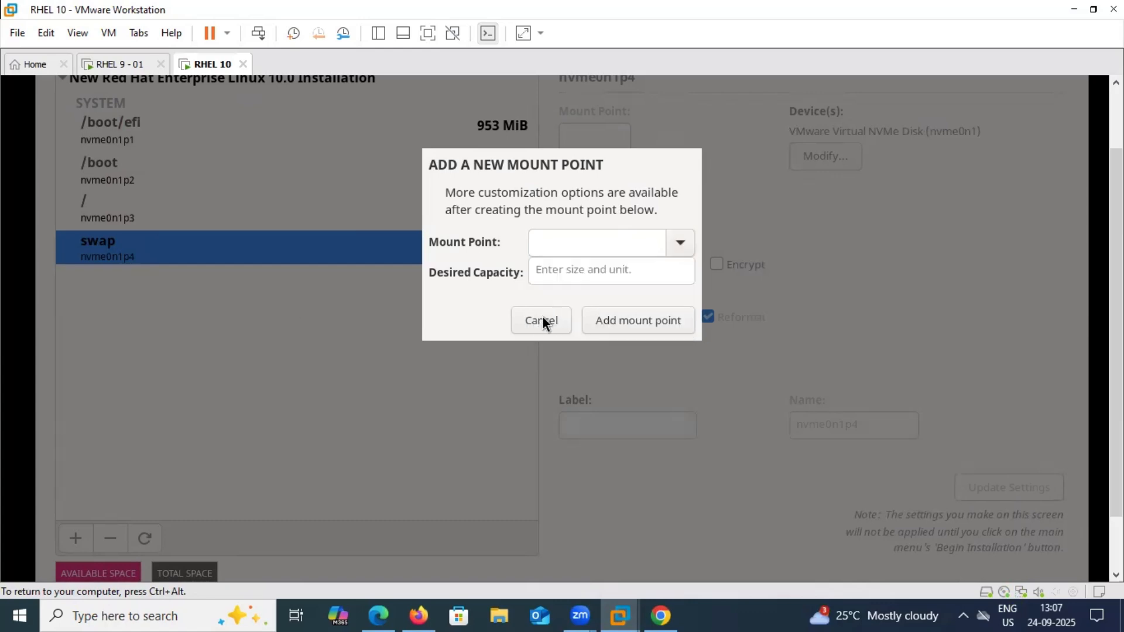
{"action": "left_click", "coordinate": [542, 315]}
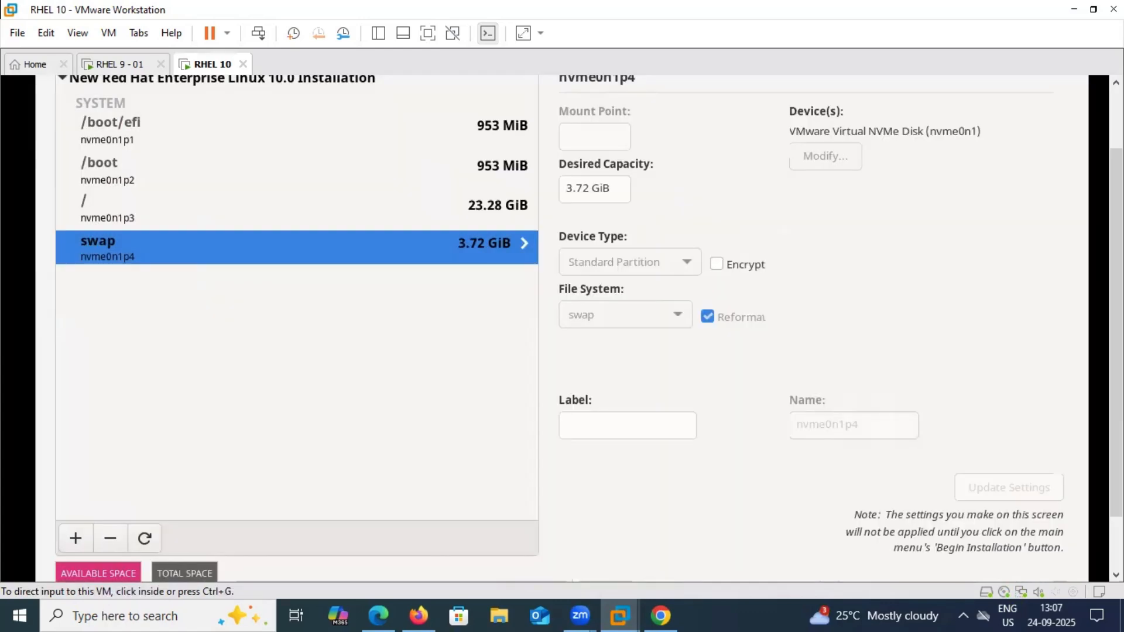
{"action": "left_click", "coordinate": [66, 114]}
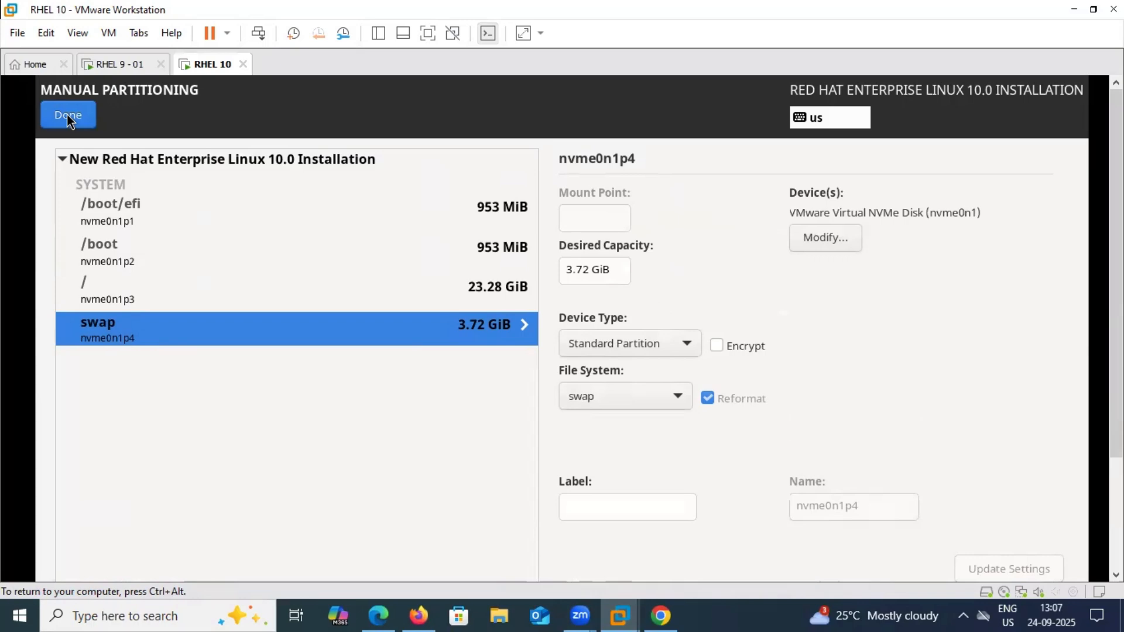
Finish manual partitioning and accept the summarized partition changes
{"action": "left_click", "coordinate": [67, 114]}
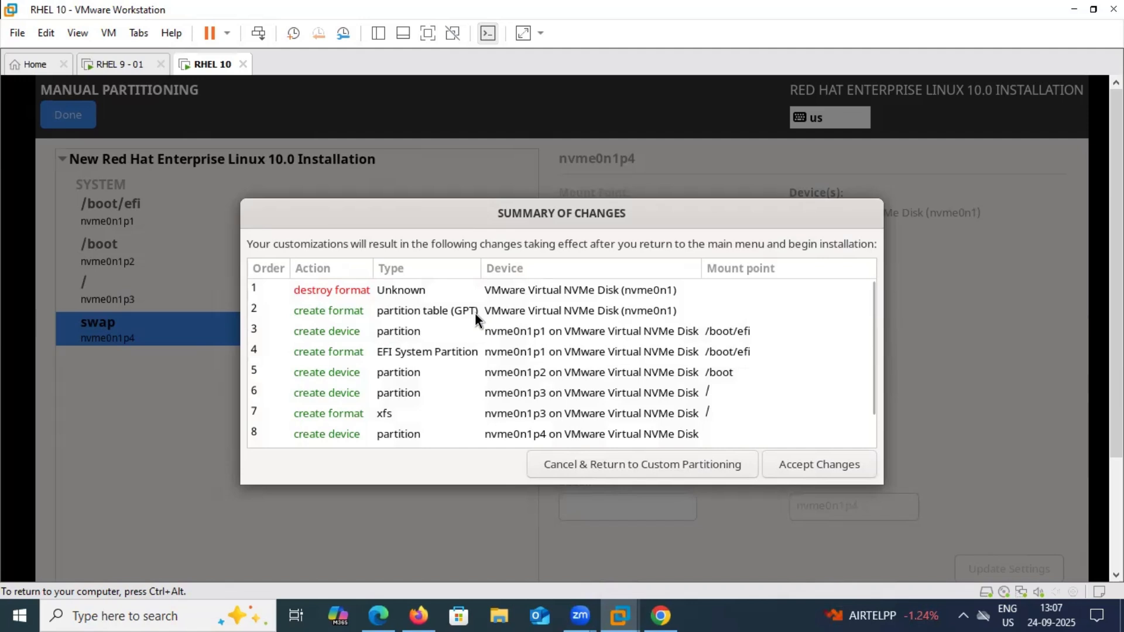
{"action": "left_click", "coordinate": [813, 464]}
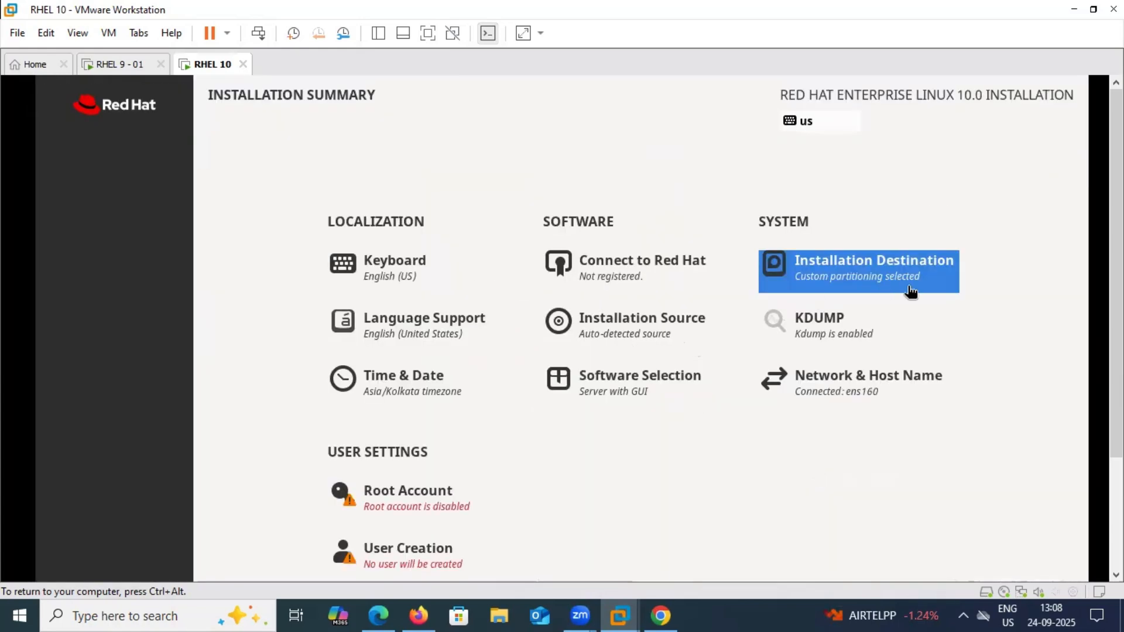
{"action": "key", "text": "ctrl+alt"}
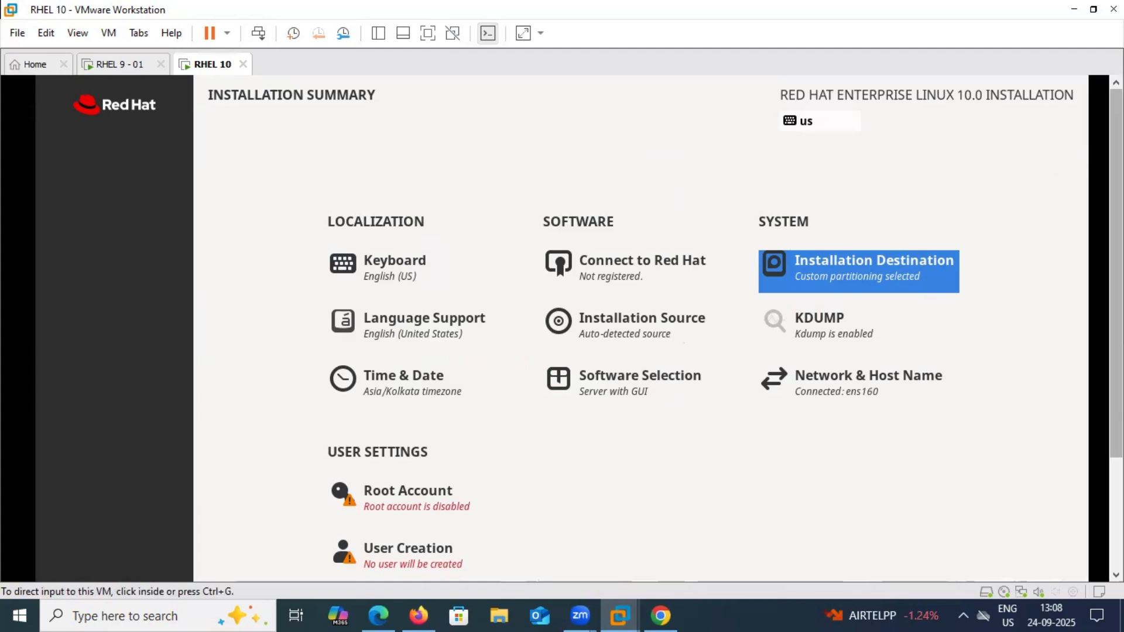
{"action": "left_click", "coordinate": [830, 278]}
{"action": "scroll", "coordinate": [828, 291], "scroll_direction": "down", "scroll_amount": 1}
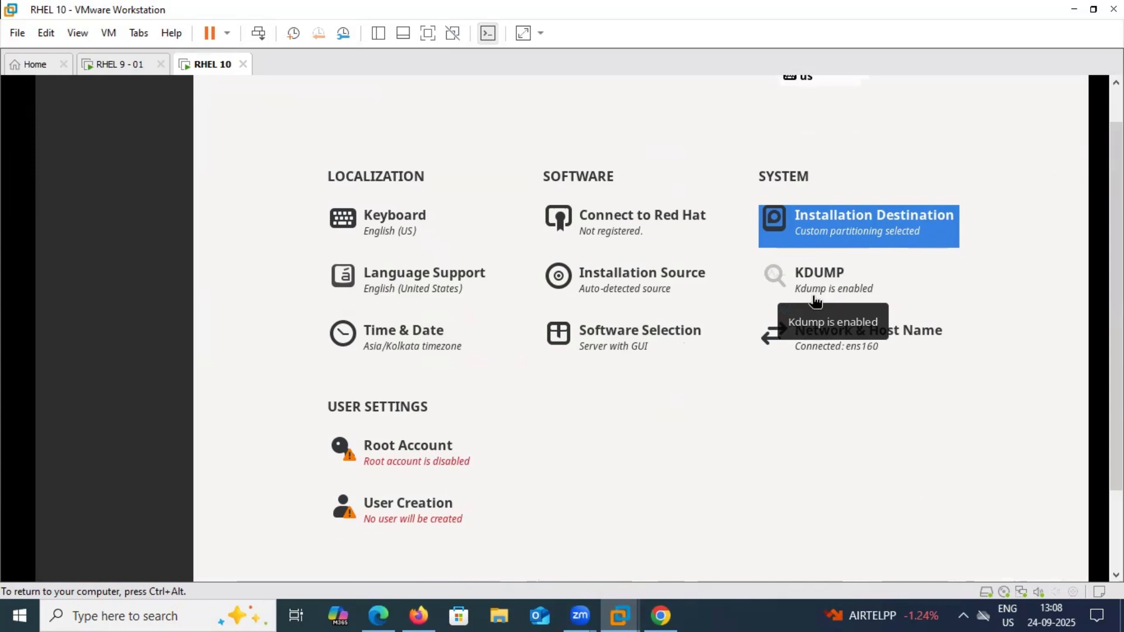
{"action": "left_click", "coordinate": [850, 289]}
{"action": "key", "text": "ctrl+alt"}
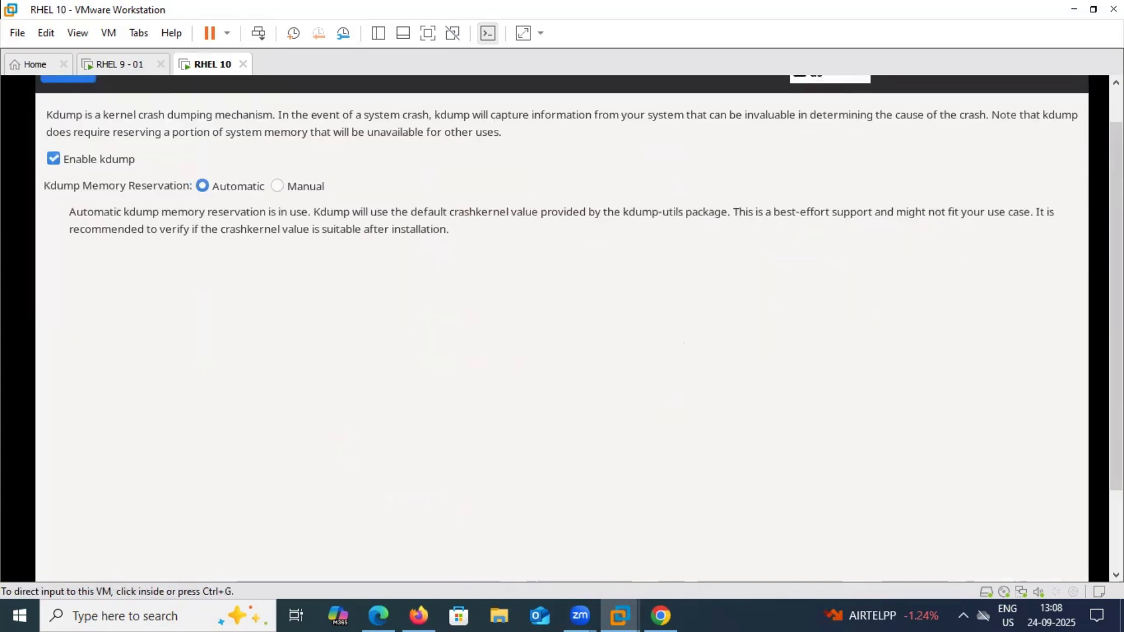
{"action": "left_click", "coordinate": [138, 139]}
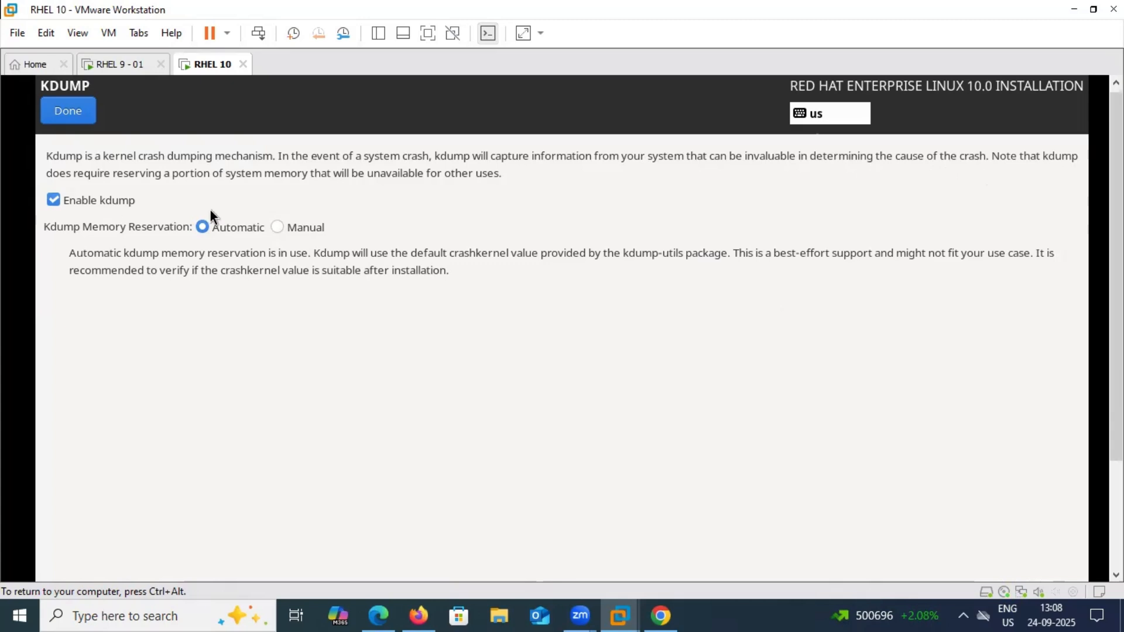
{"action": "left_click", "coordinate": [277, 227]}
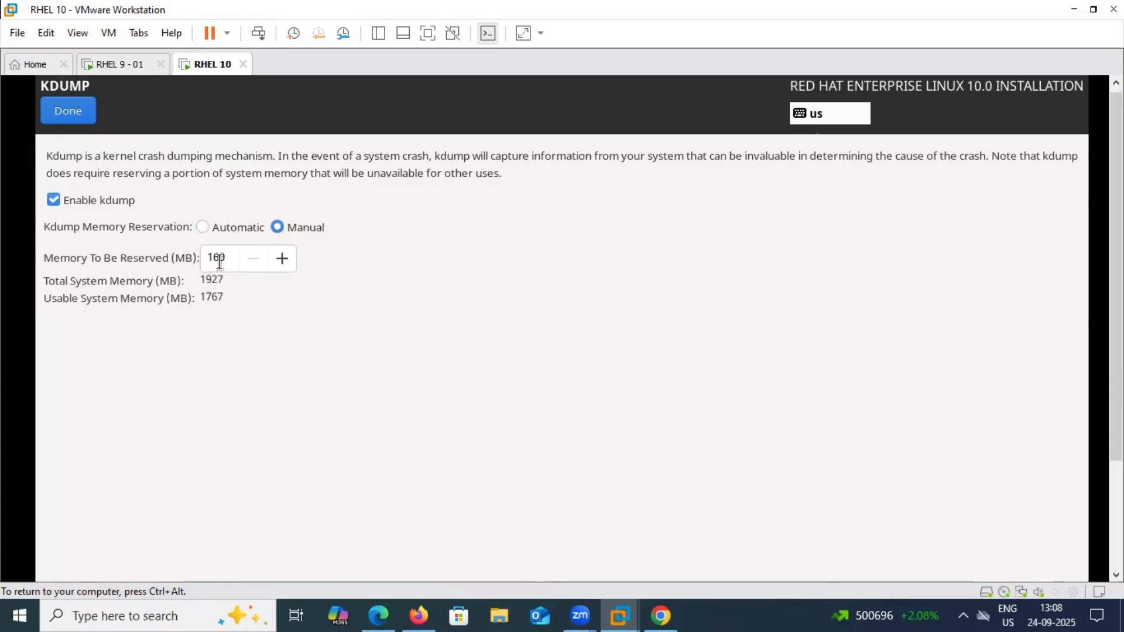
{"action": "key", "text": "Tab"}
{"action": "left_click", "coordinate": [232, 229]}
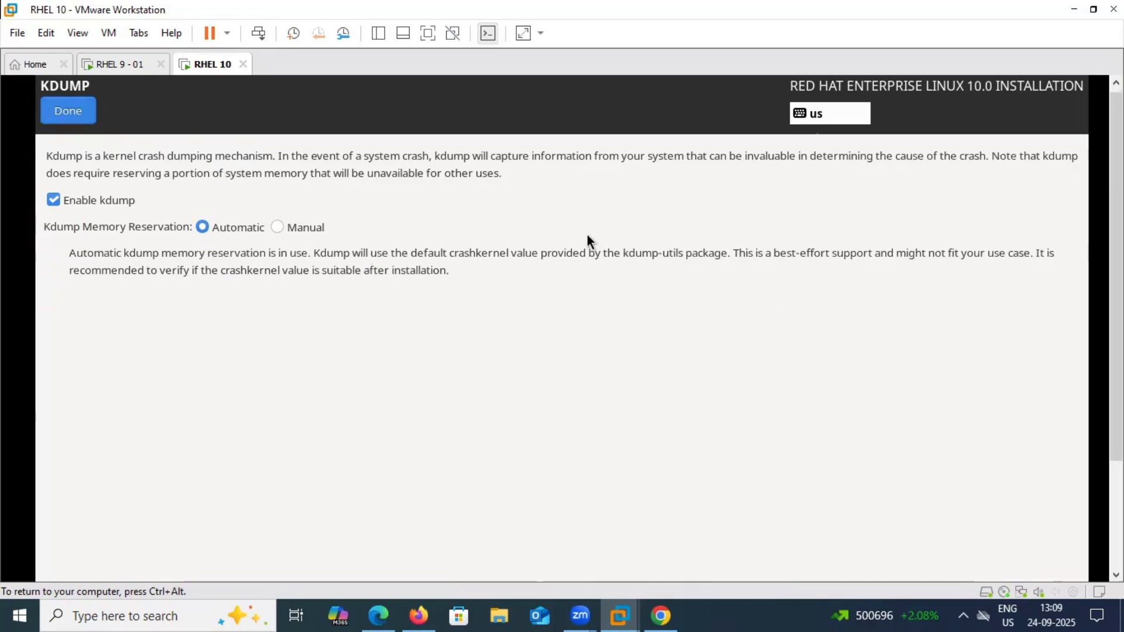
{"action": "scroll", "coordinate": [587, 234], "scroll_direction": "down", "scroll_amount": 2}
{"action": "scroll", "coordinate": [882, 293], "scroll_direction": "up", "scroll_amount": 2}
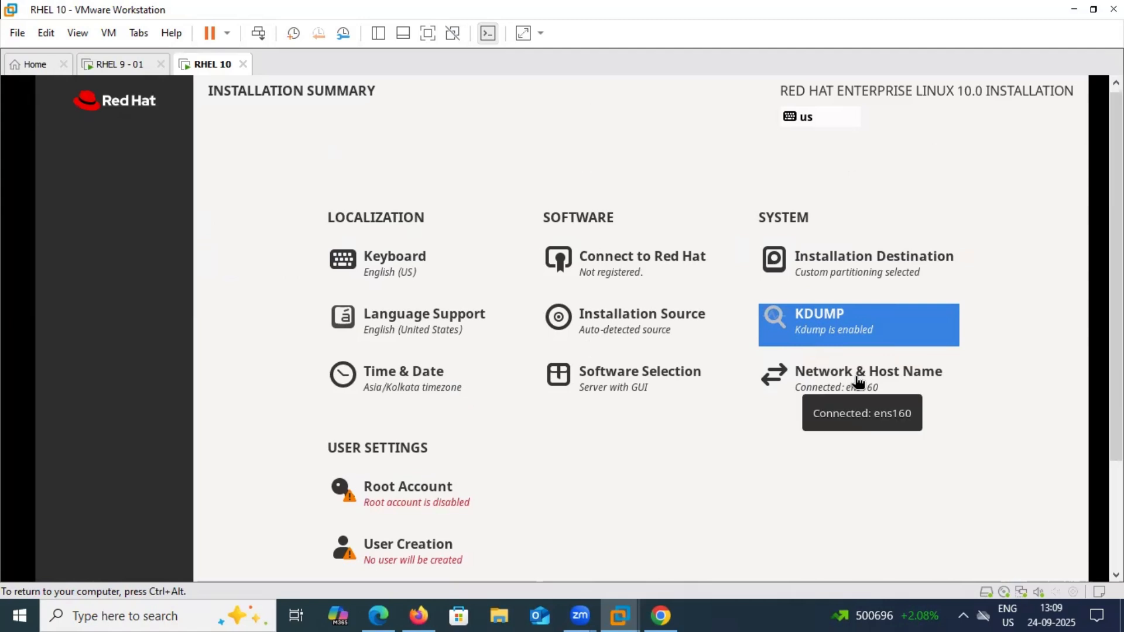
Open the Network & Host Name settings and bring the host name field into view
{"action": "left_click", "coordinate": [855, 383]}
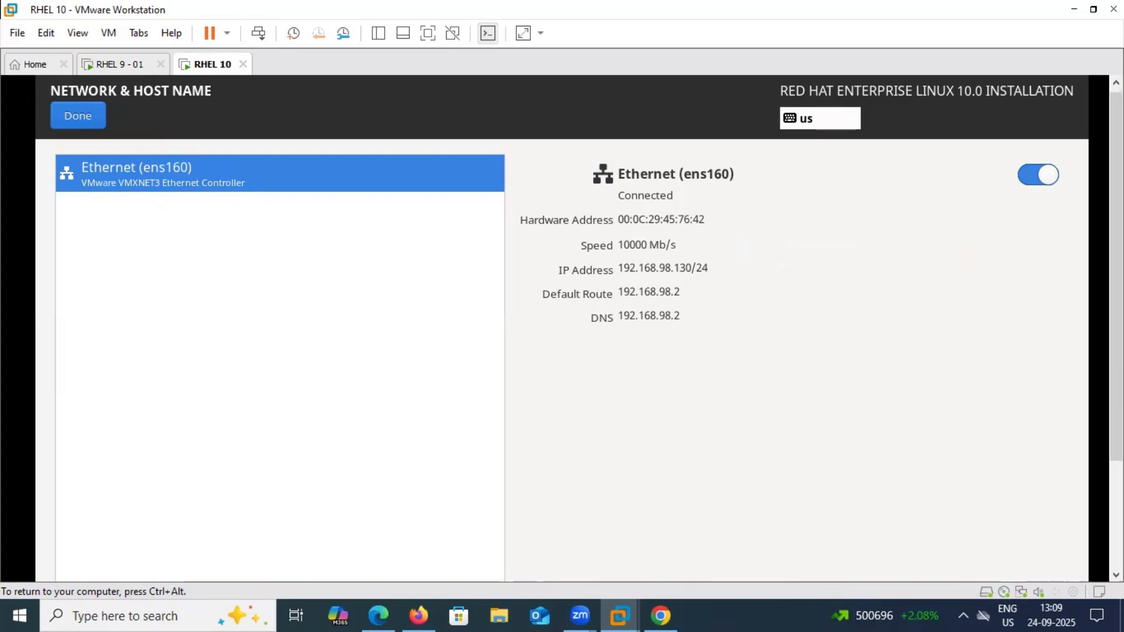
{"action": "key", "text": "ctrl+alt"}
{"action": "left_click", "coordinate": [396, 184]}
{"action": "key", "text": "ctrl+alt"}
{"action": "scroll", "coordinate": [562, 327], "scroll_direction": "down", "scroll_amount": 3}
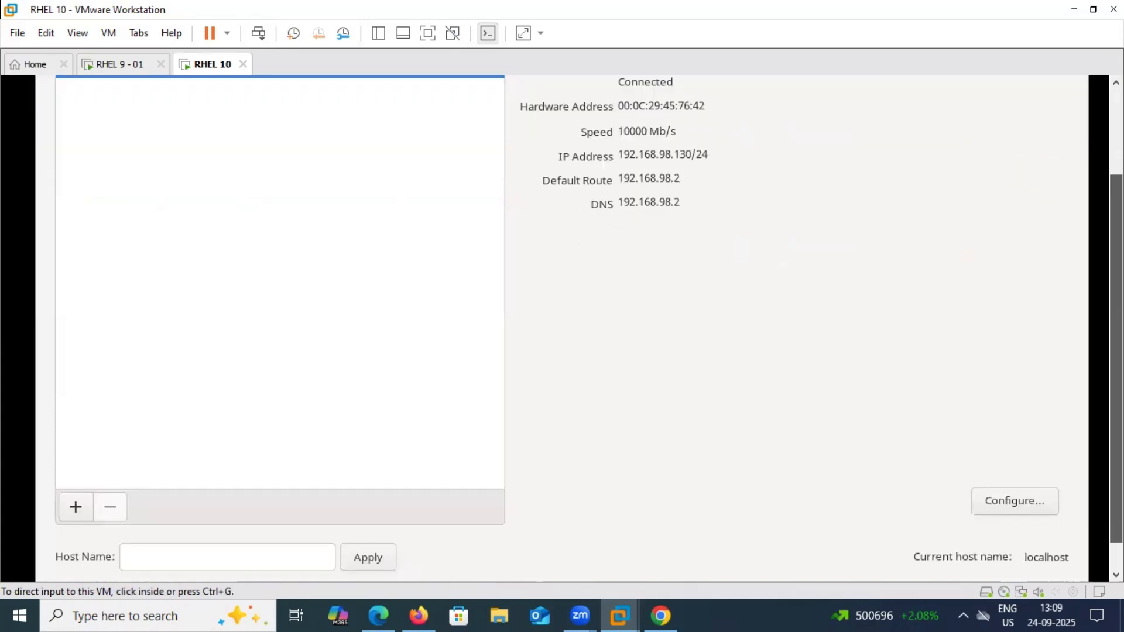
{"action": "scroll", "coordinate": [689, 223], "scroll_direction": "up", "scroll_amount": 2}
{"action": "left_click", "coordinate": [690, 222]}
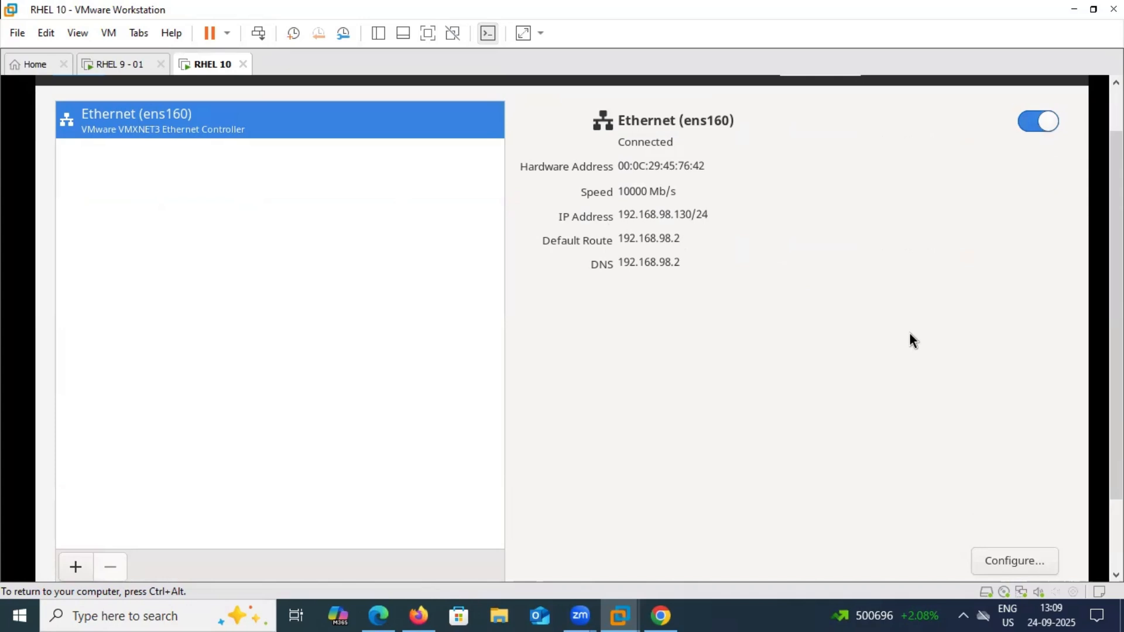
{"action": "scroll", "coordinate": [169, 527], "scroll_direction": "down", "scroll_amount": 3}
Set the host name to server1.example.com and apply it
{"action": "left_click", "coordinate": [169, 526]}
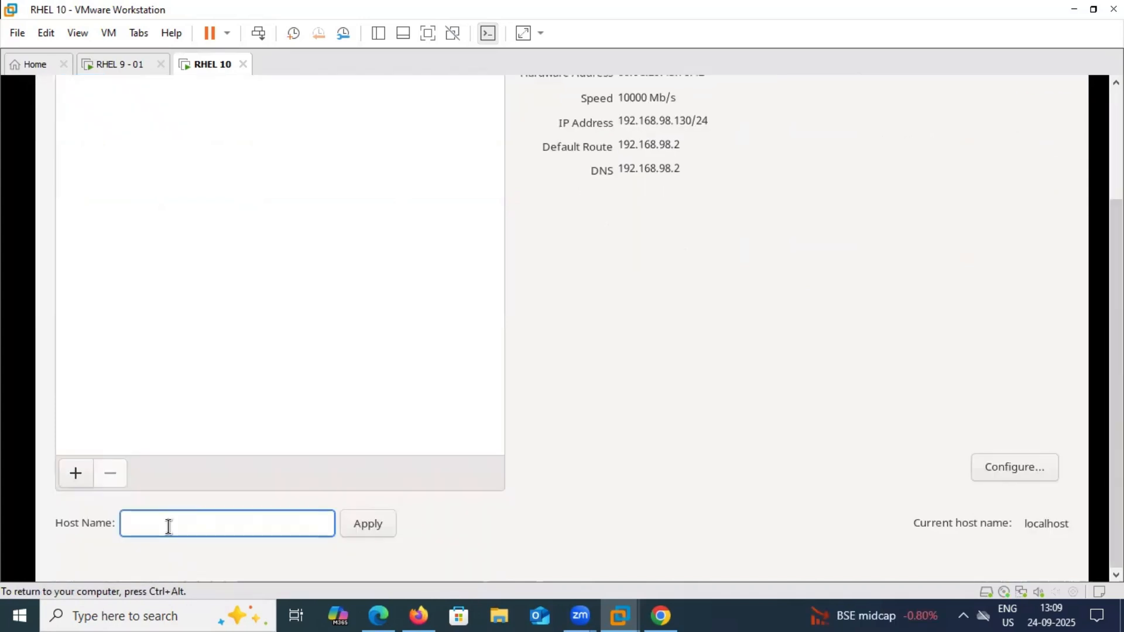
{"action": "type", "text": "RHE"}
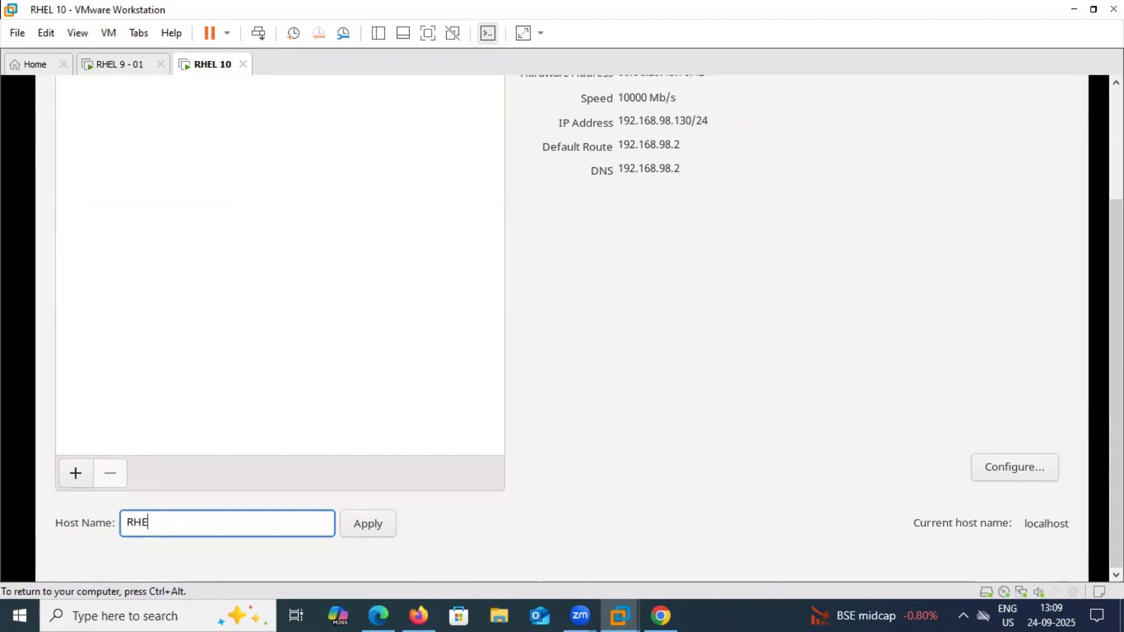
{"action": "key", "text": "BackSpace"}
{"action": "key", "text": "BackSpace"}
{"action": "key", "text": "BackSpace"}
{"action": "type", "text": "server1.example."}
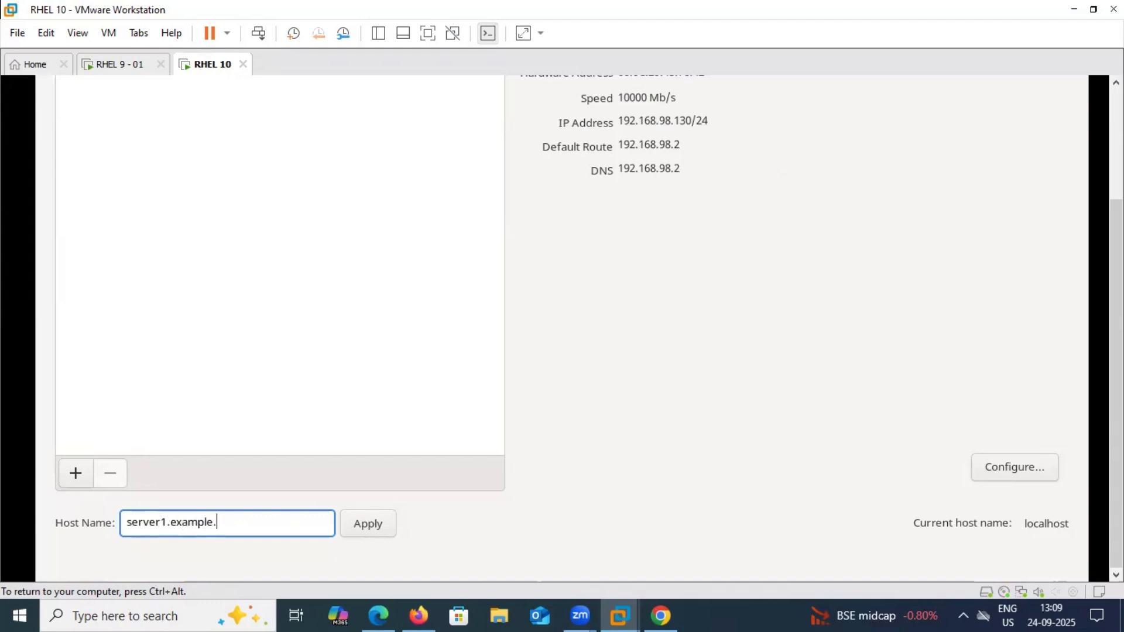
{"action": "type", "text": "com"}
{"action": "left_click", "coordinate": [358, 525]}
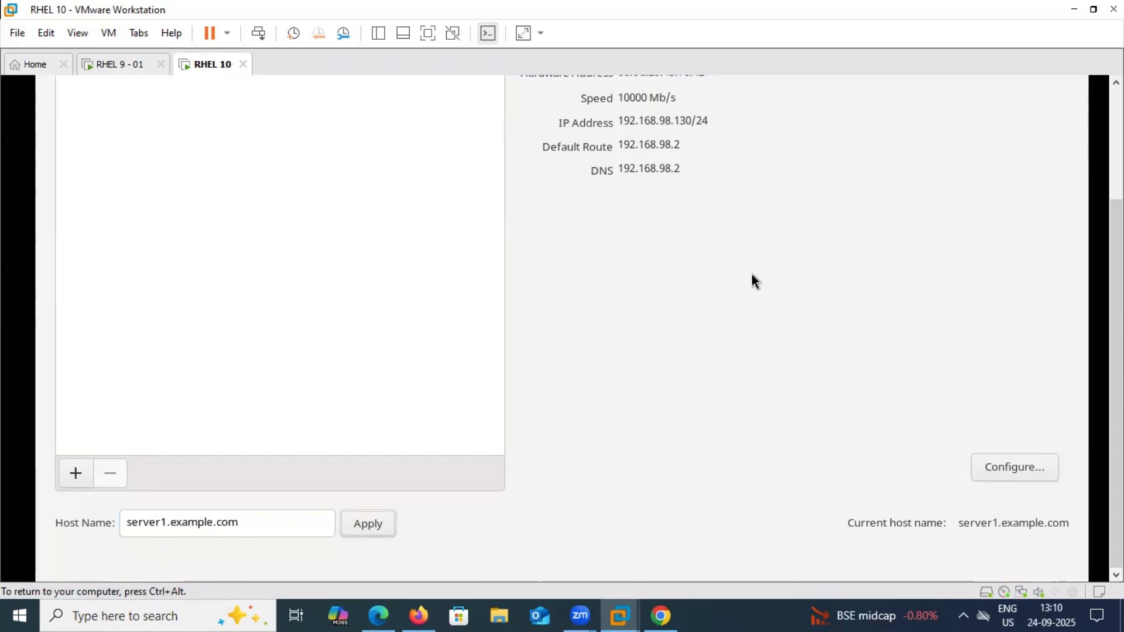
Switch ens160 IPv4 to Manual with address 192.168.2.10/24 and gateway 192.168.2.1
{"action": "left_click", "coordinate": [992, 462]}
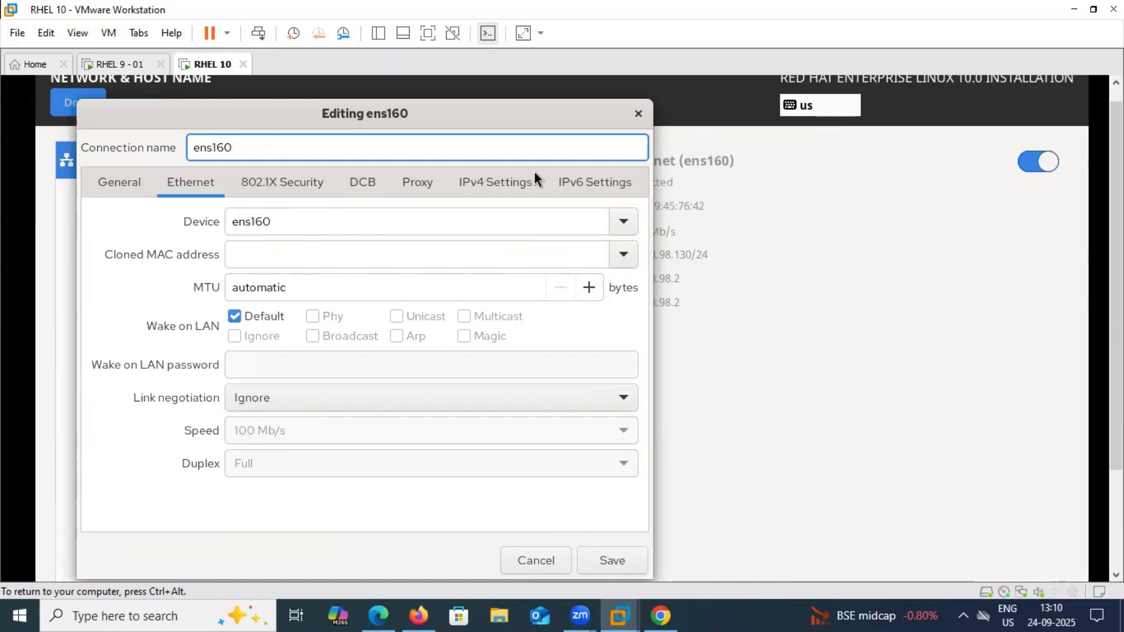
{"action": "left_click", "coordinate": [487, 178]}
{"action": "left_click", "coordinate": [408, 220]}
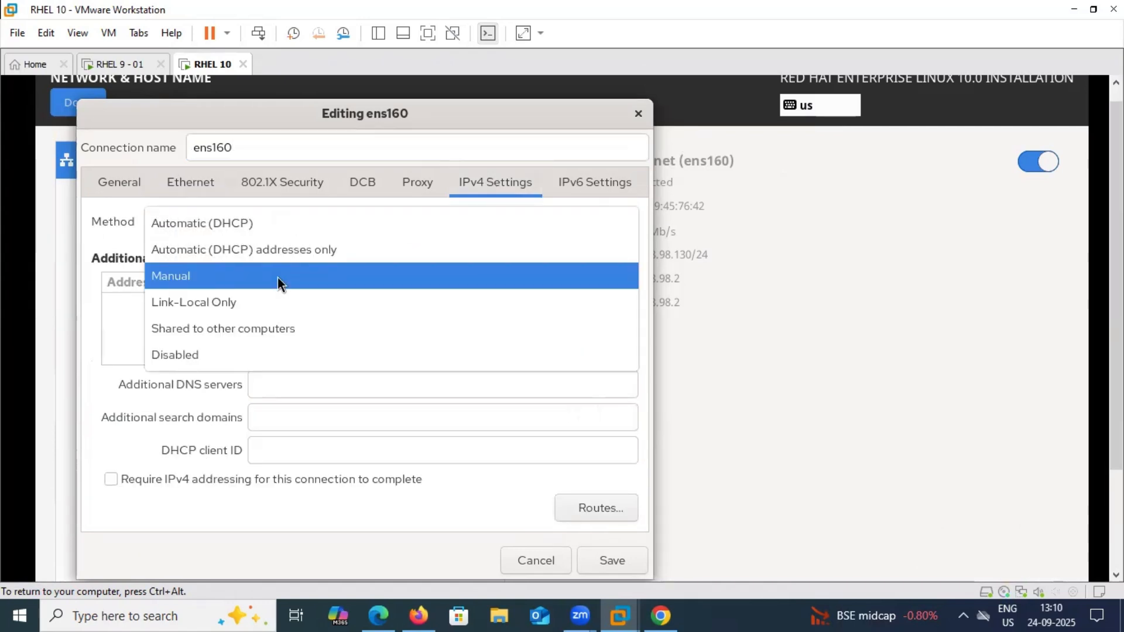
{"action": "left_click", "coordinate": [318, 277]}
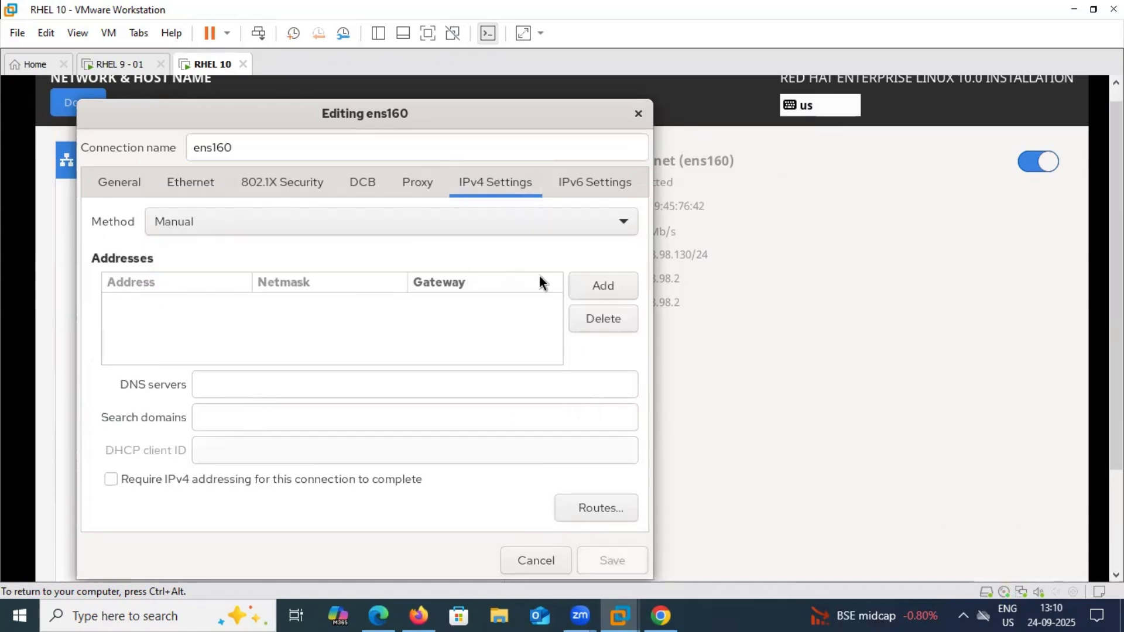
{"action": "left_click", "coordinate": [588, 281]}
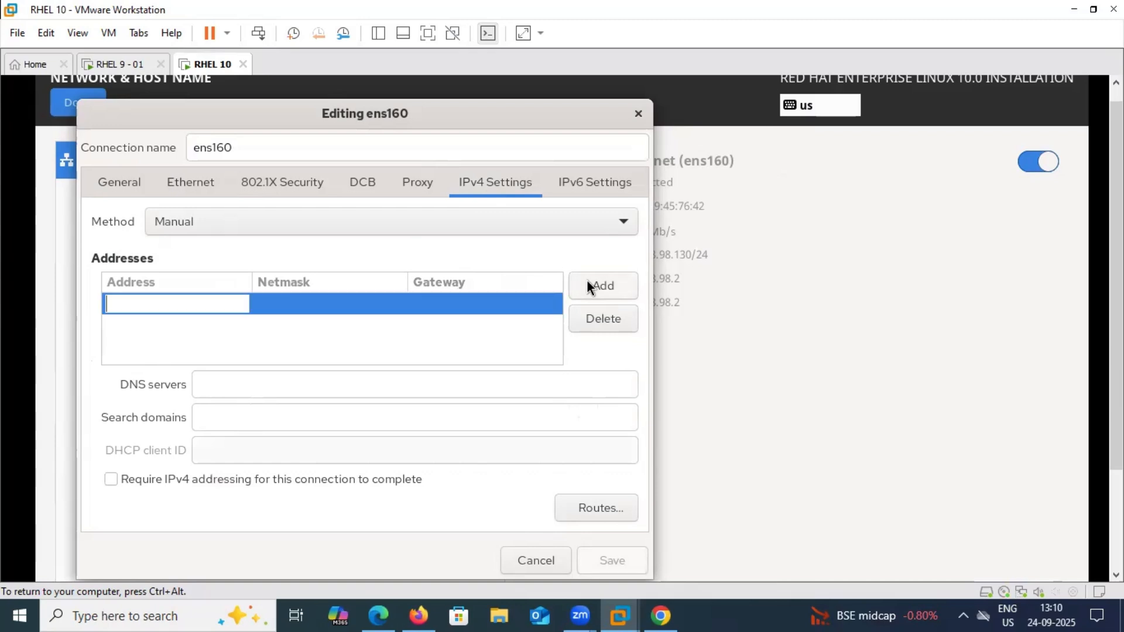
{"action": "type", "text": "192.168.2"}
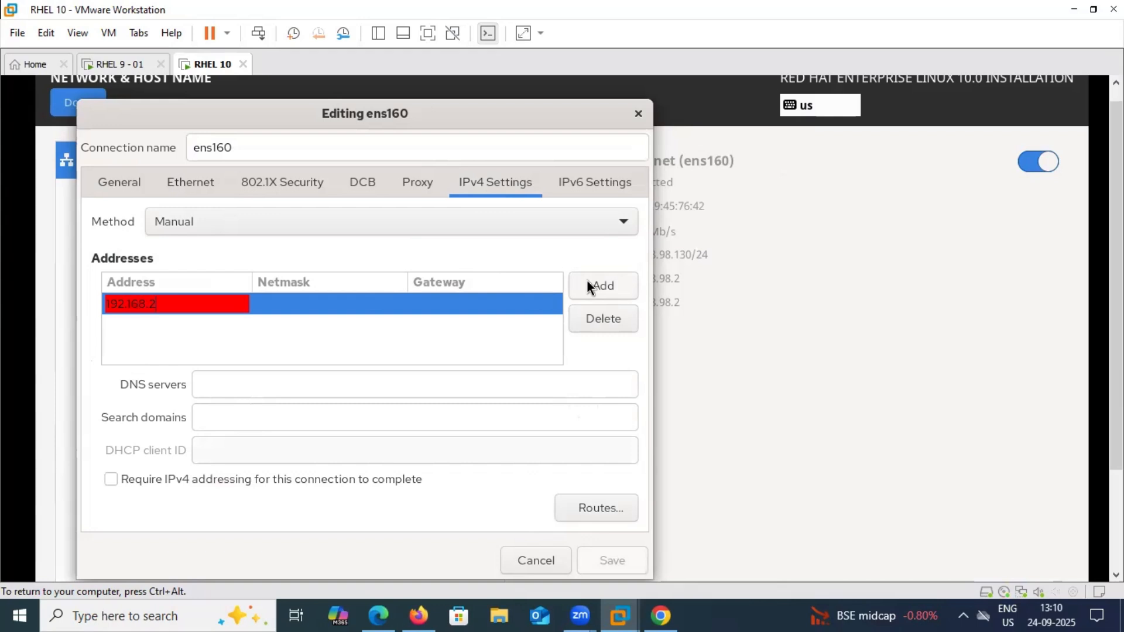
{"action": "type", "text": ".10"}
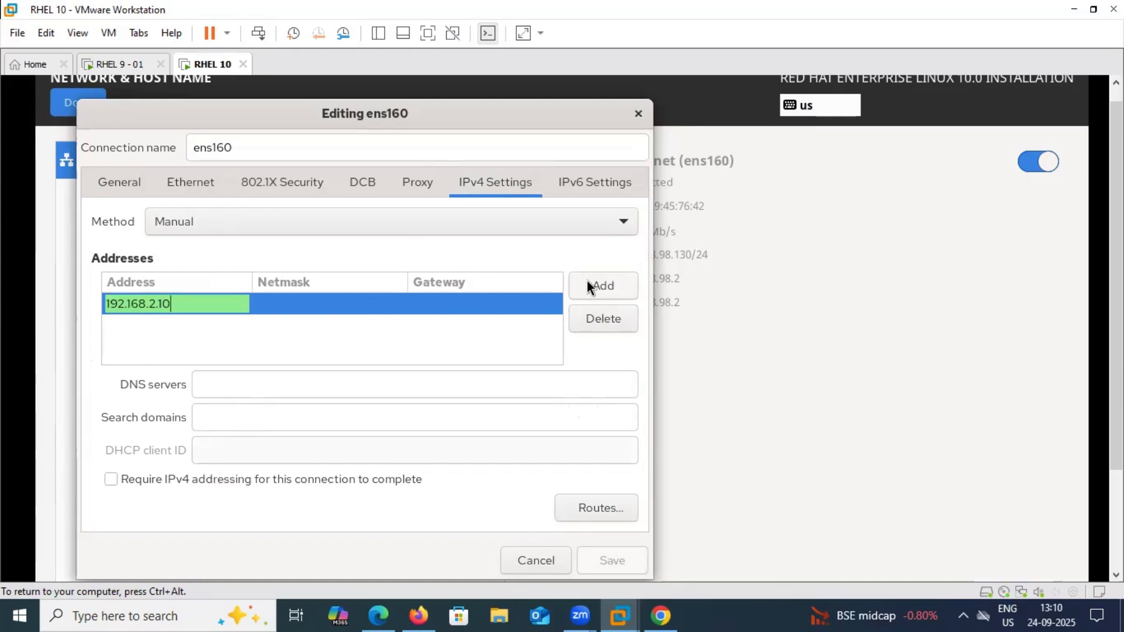
{"action": "key", "text": "Tab"}
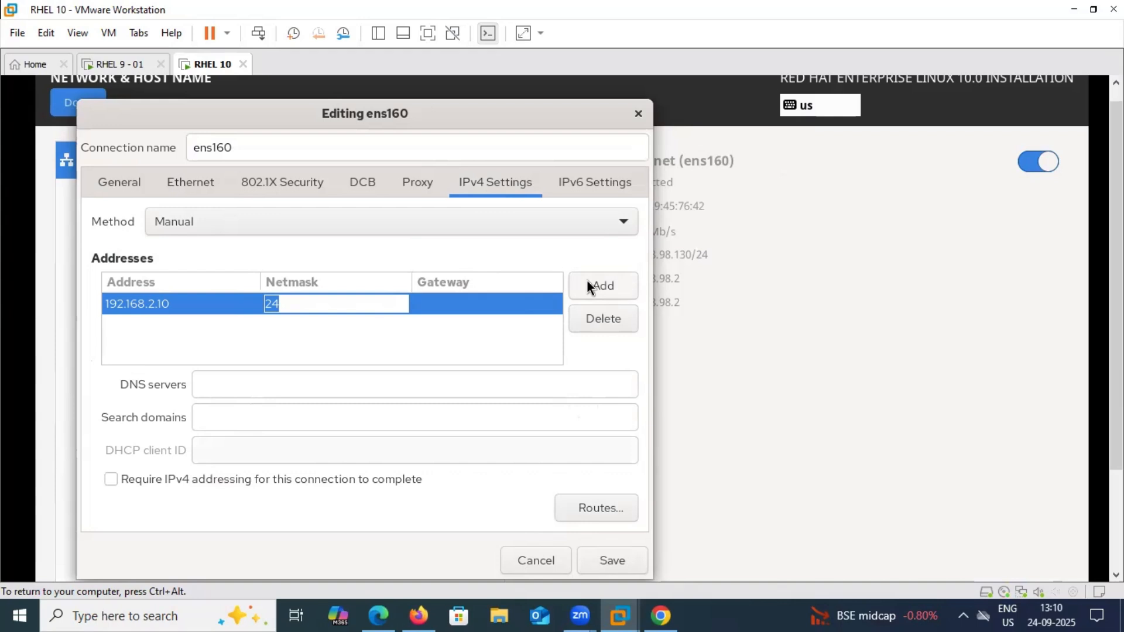
{"action": "key", "text": "Tab"}
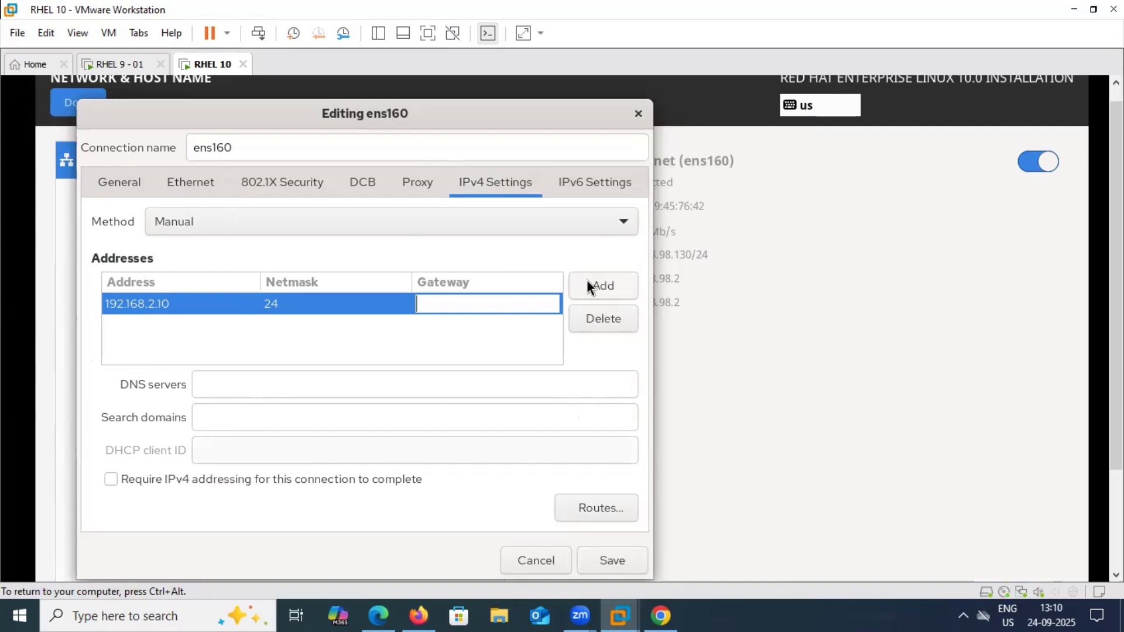
{"action": "type", "text": "192"}
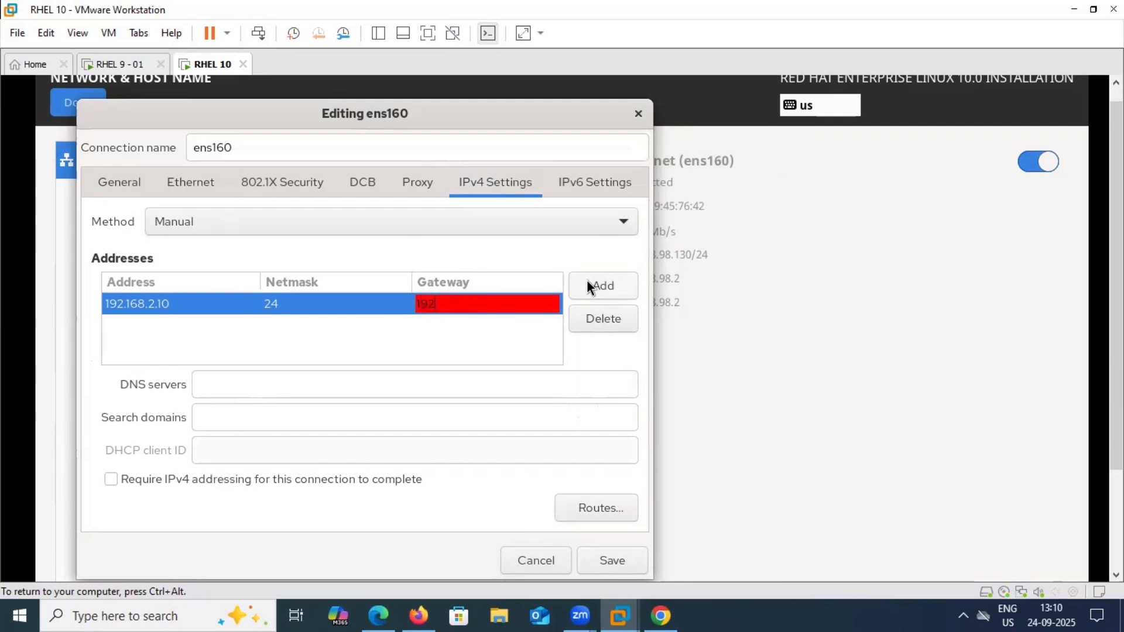
{"action": "type", "text": ".168.2.1"}
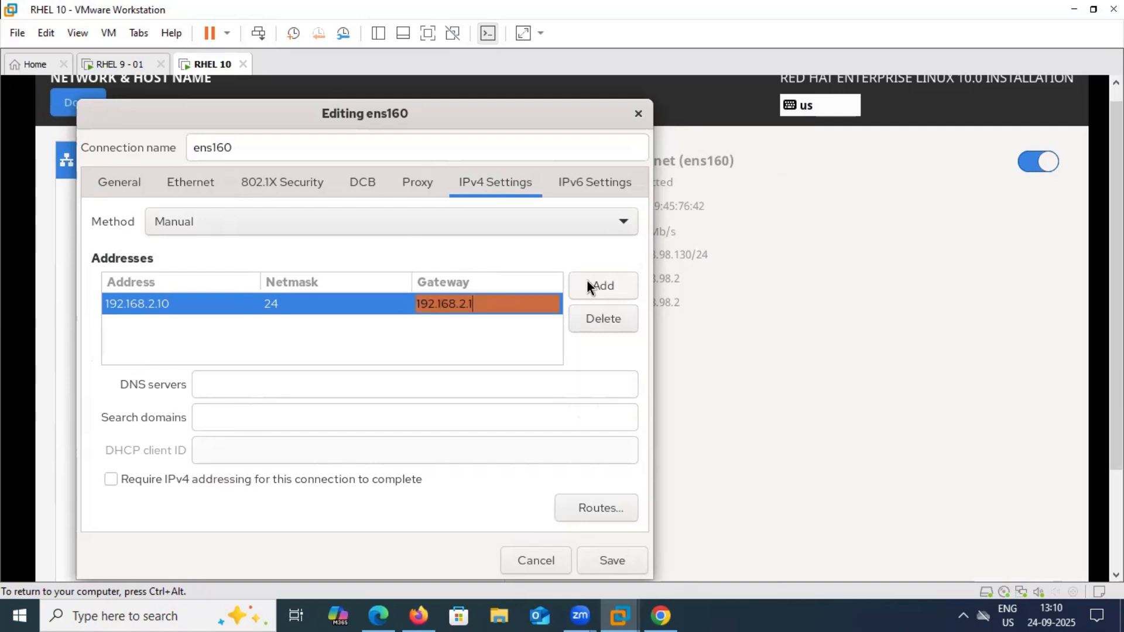
Add DNS server 192.168.2.5 and search domain example.com, then save the connection
{"action": "left_click", "coordinate": [347, 387]}
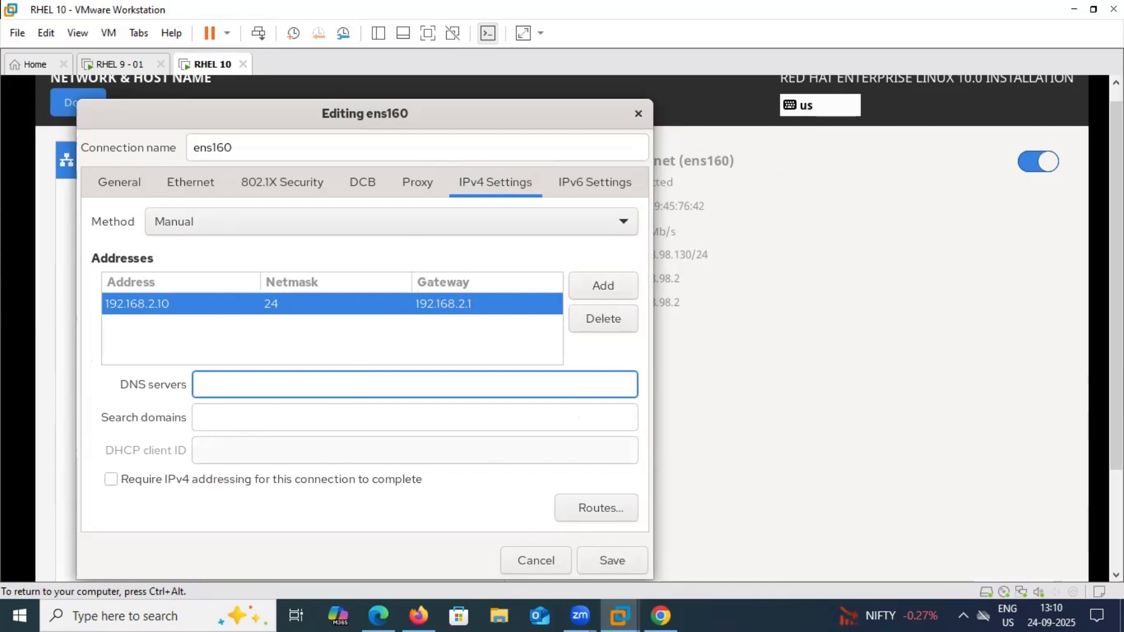
{"action": "type", "text": "192"}
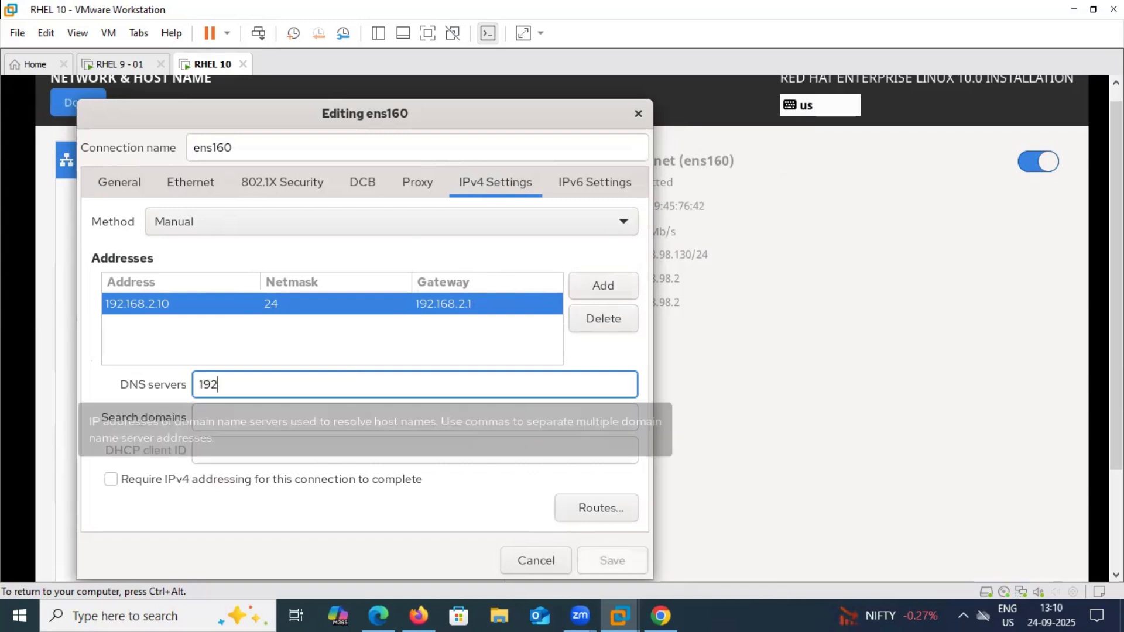
{"action": "type", "text": ".168.2."}
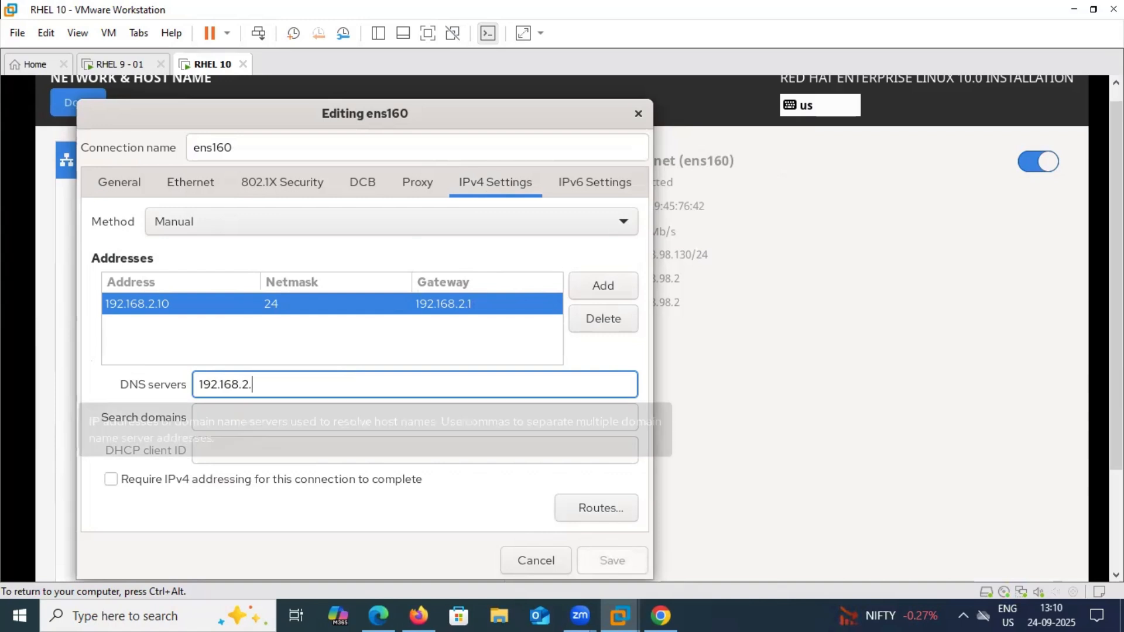
{"action": "type", "text": "5"}
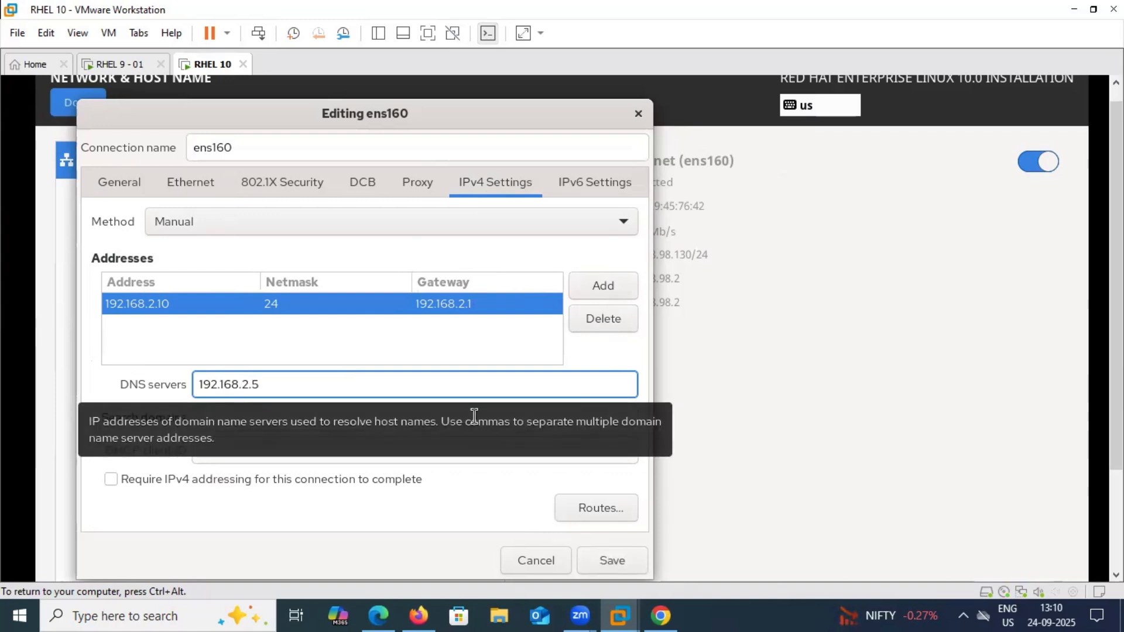
{"action": "left_click", "coordinate": [385, 414]}
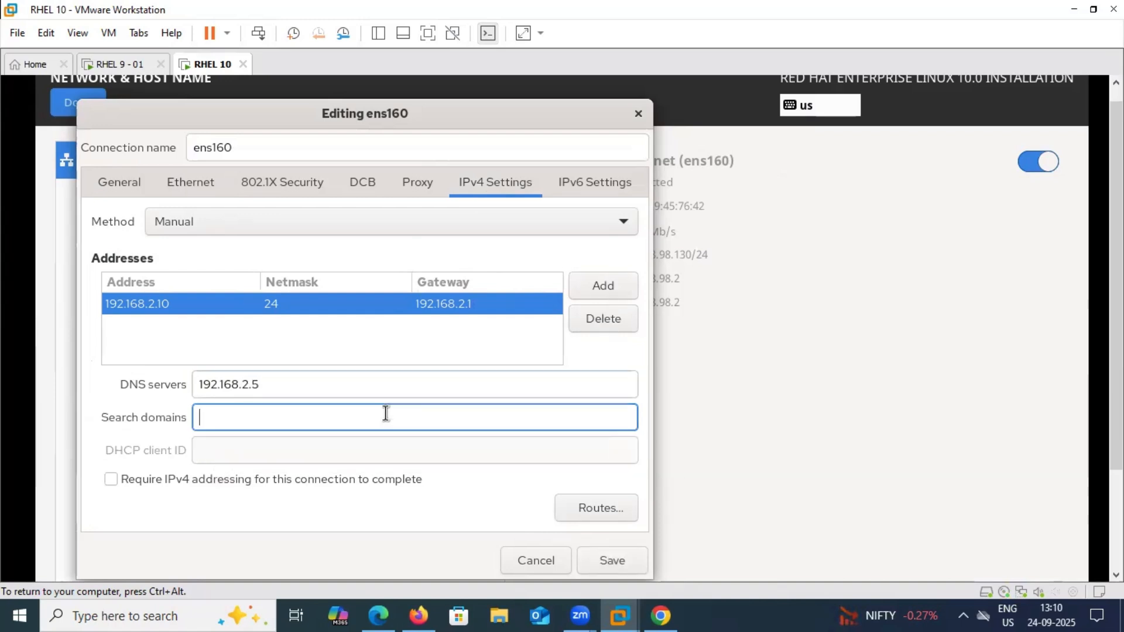
{"action": "type", "text": "exa"}
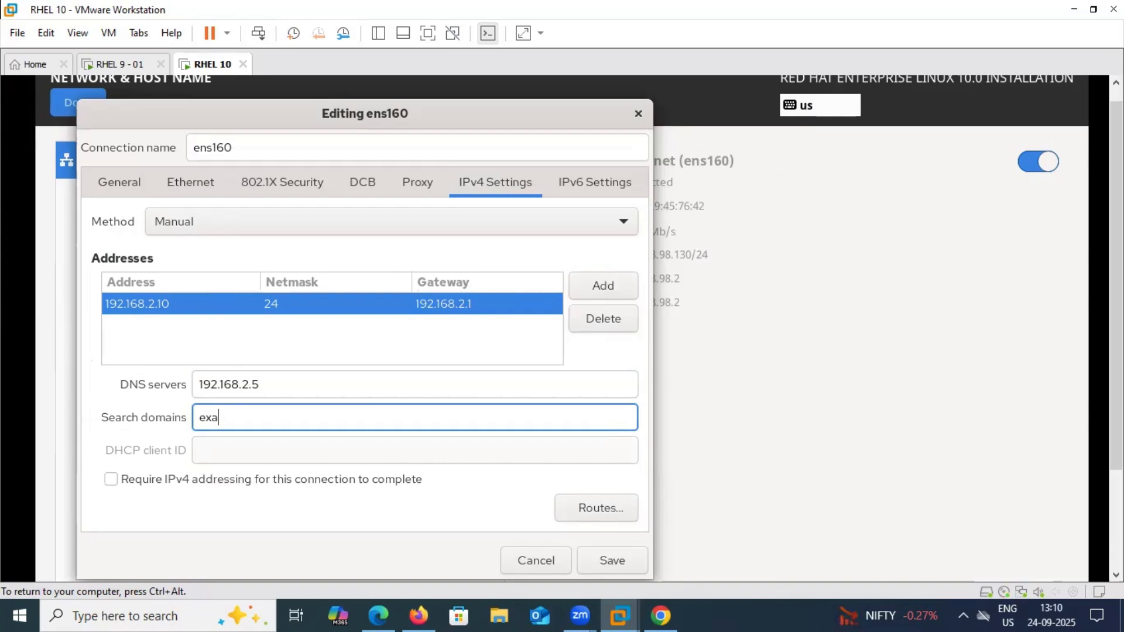
{"action": "type", "text": "mple.cm"}
{"action": "key", "text": "BackSpace"}
{"action": "type", "text": "om"}
{"action": "left_click", "coordinate": [618, 559]}
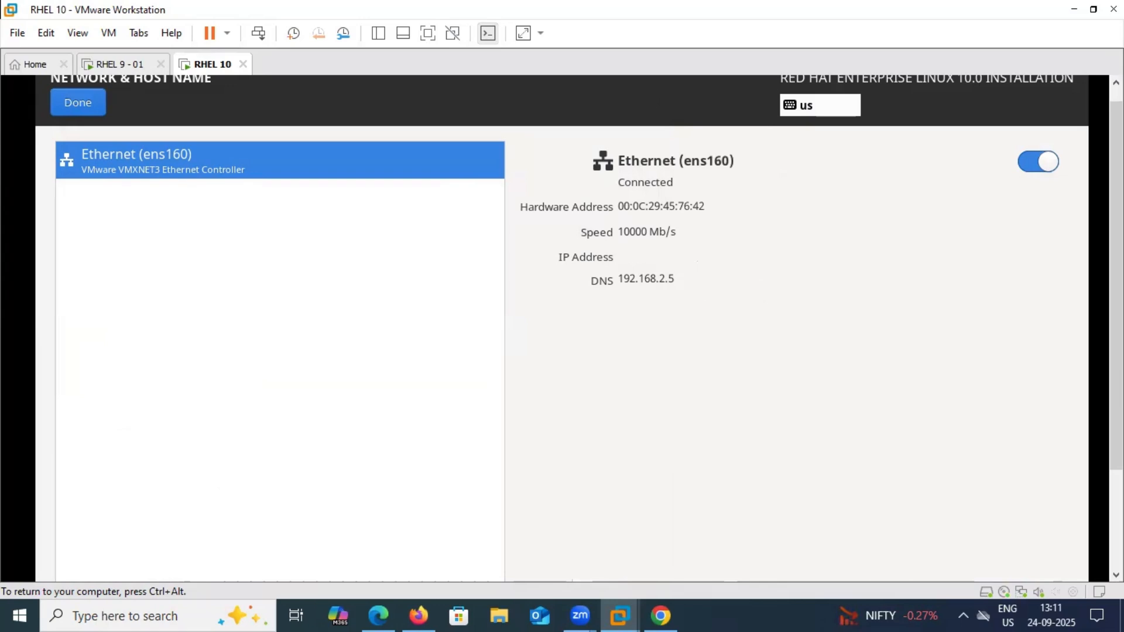
Leave Network & Host Name and return to the Installation Summary showing ens160 connected
{"action": "key", "text": "ctrl+alt"}
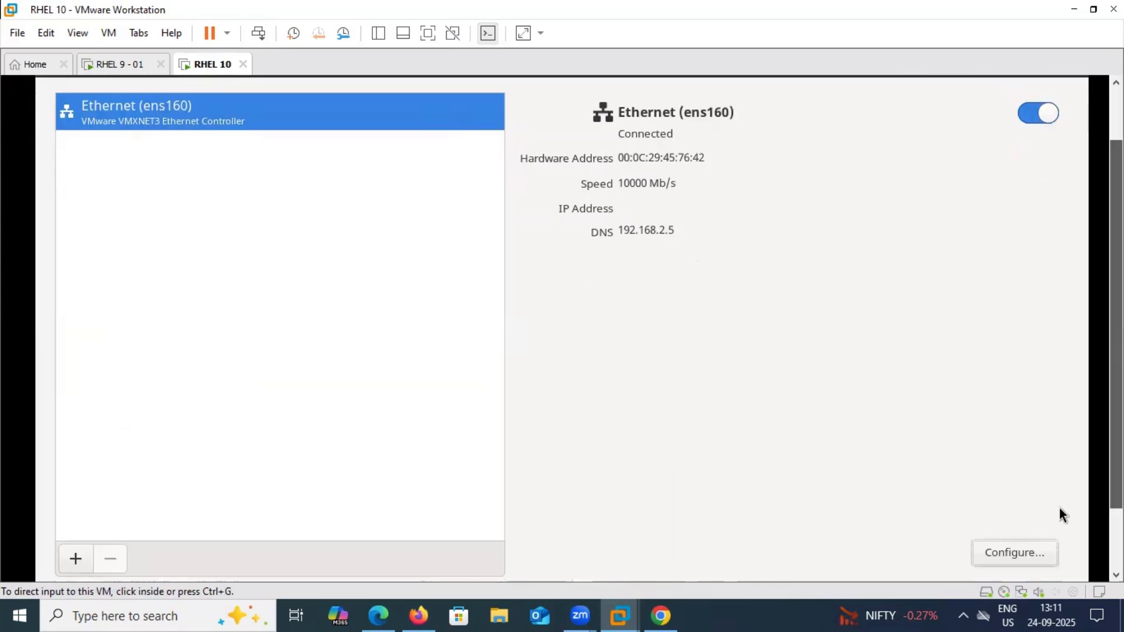
{"action": "left_click", "coordinate": [1059, 515]}
{"action": "key", "text": "ctrl+alt"}
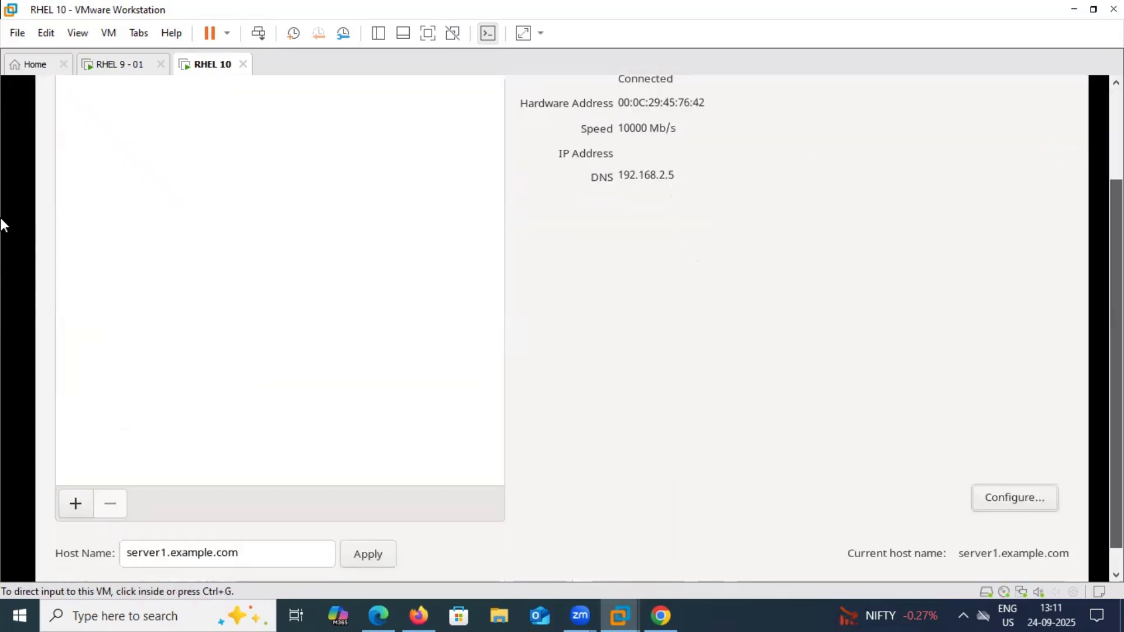
{"action": "left_click", "coordinate": [68, 123]}
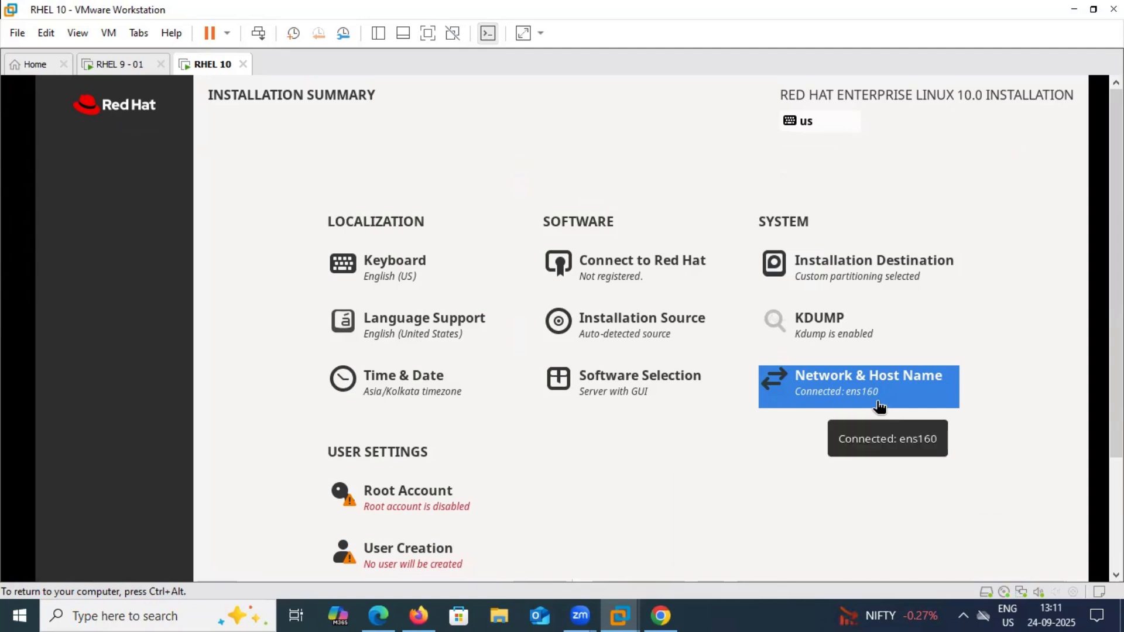
{"action": "scroll", "coordinate": [522, 413], "scroll_direction": "down", "scroll_amount": 2}
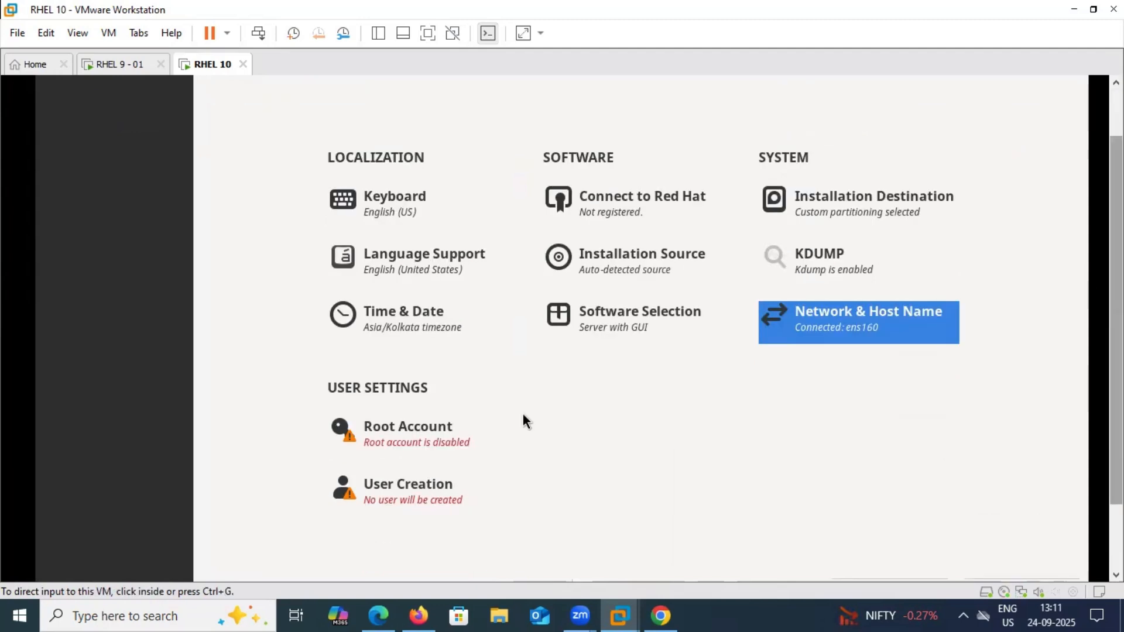
{"action": "left_click", "coordinate": [400, 428]}
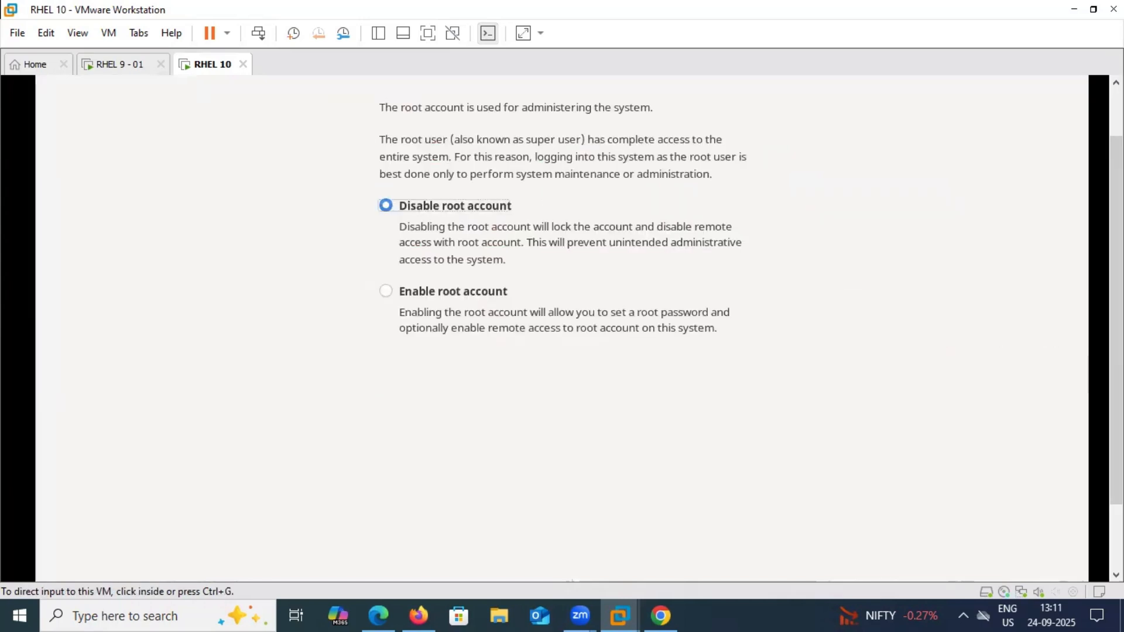
Enable the root account with a confirmed password and allow root SSH login with password
{"action": "scroll", "coordinate": [440, 161], "scroll_direction": "up", "scroll_amount": 3}
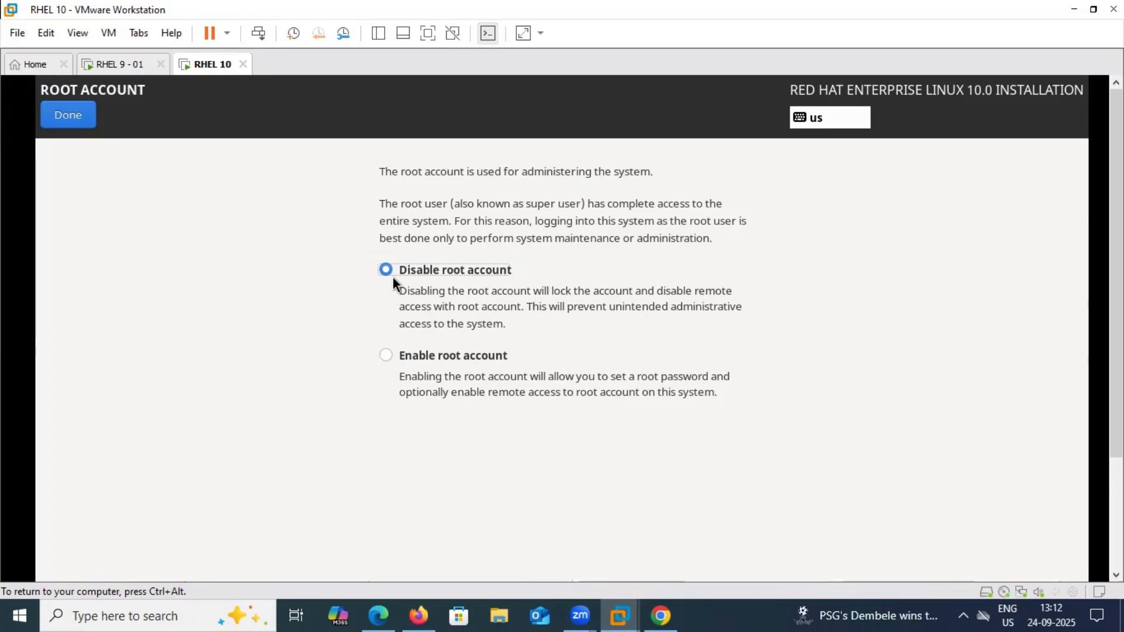
{"action": "left_click", "coordinate": [386, 355]}
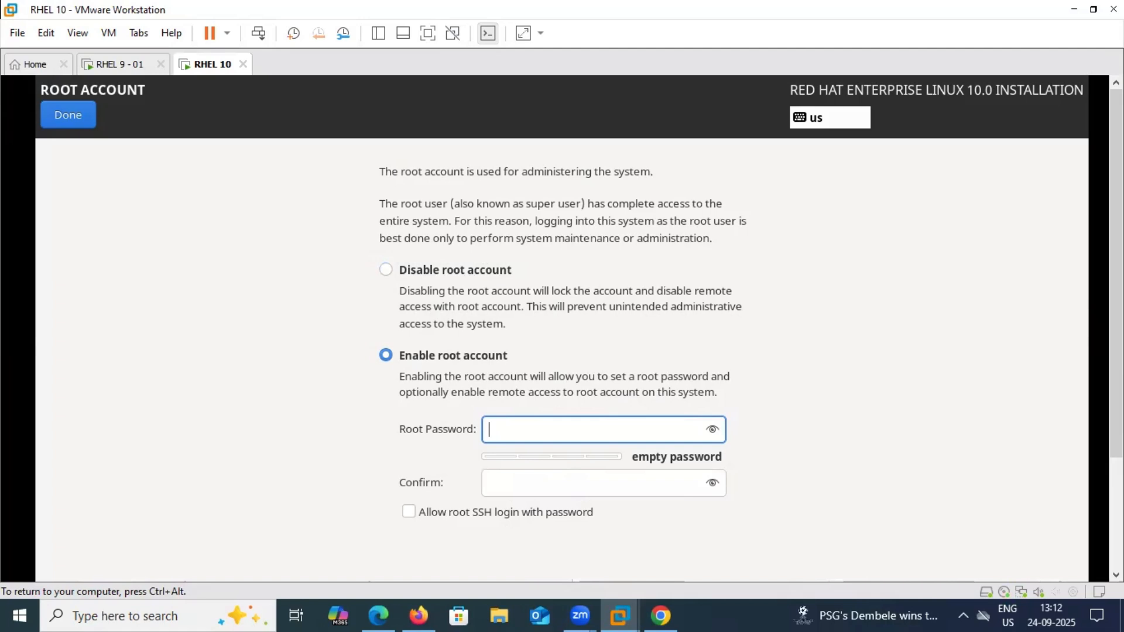
{"action": "scroll", "coordinate": [813, 326], "scroll_direction": "down", "scroll_amount": 3}
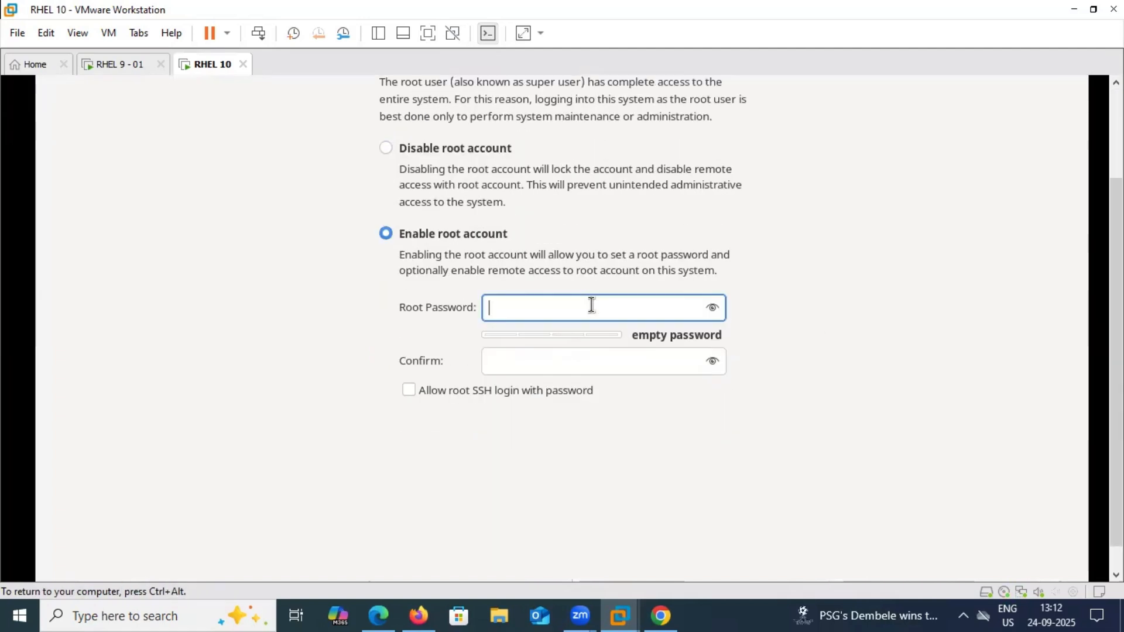
{"action": "type", "text": "••••••"}
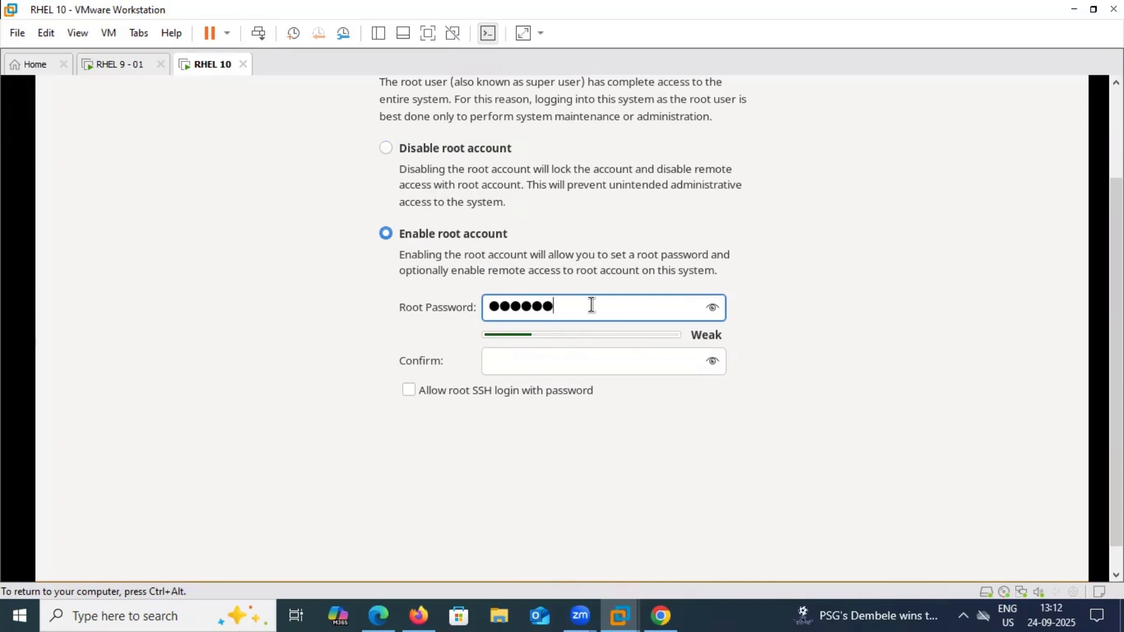
{"action": "key", "text": "Tab"}
{"action": "type", "text": "•••••"}
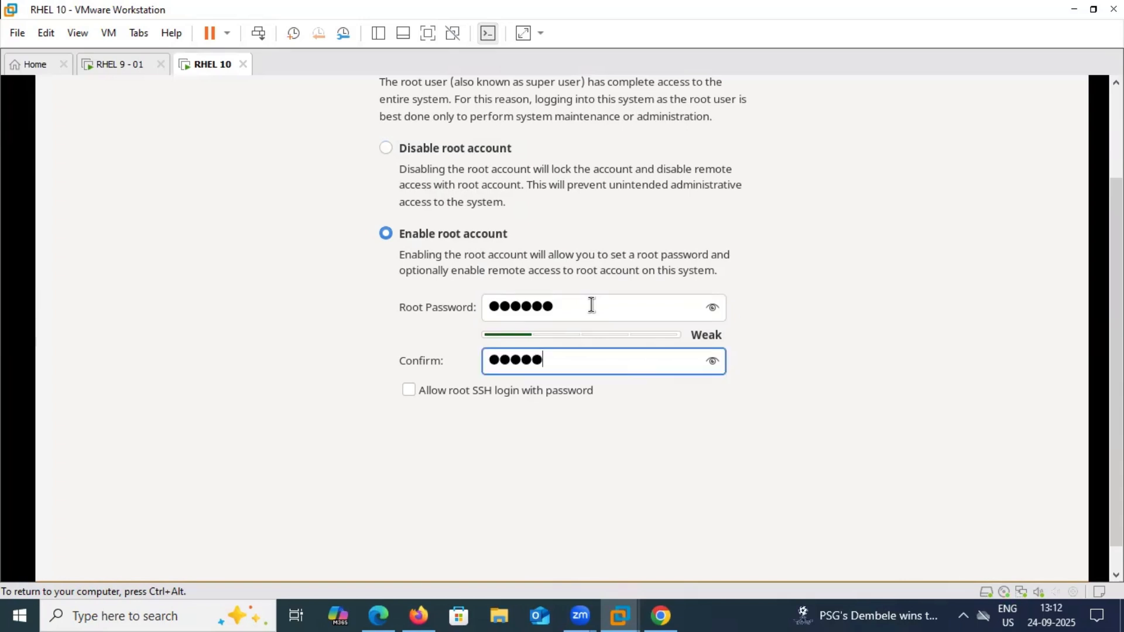
{"action": "type", "text": "•"}
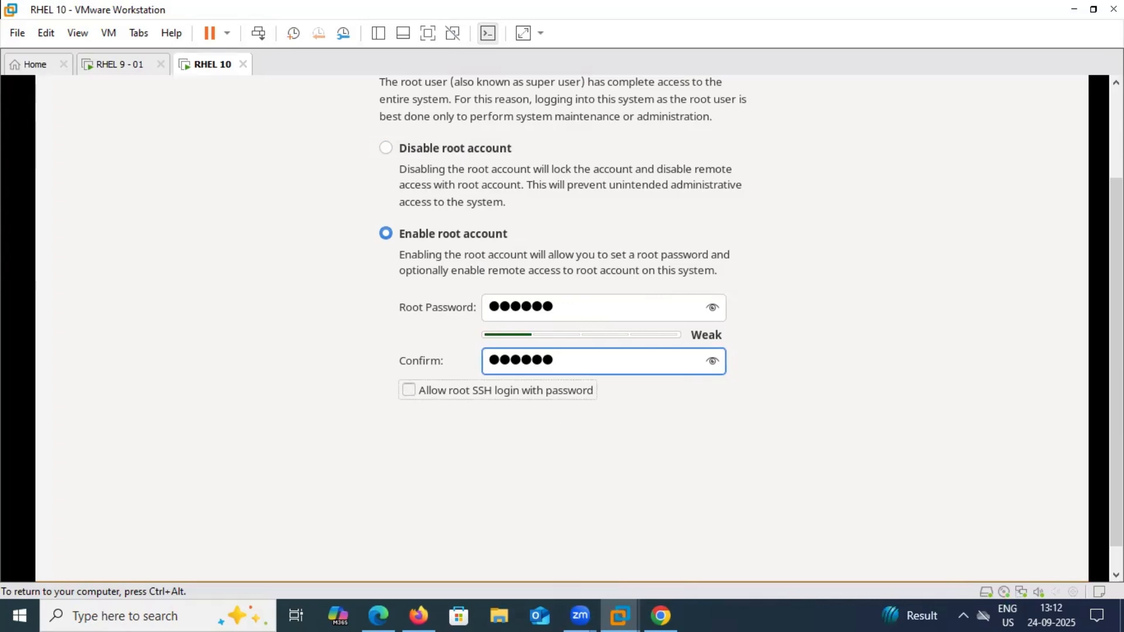
{"action": "key", "text": "Tab"}
{"action": "key", "text": "space"}
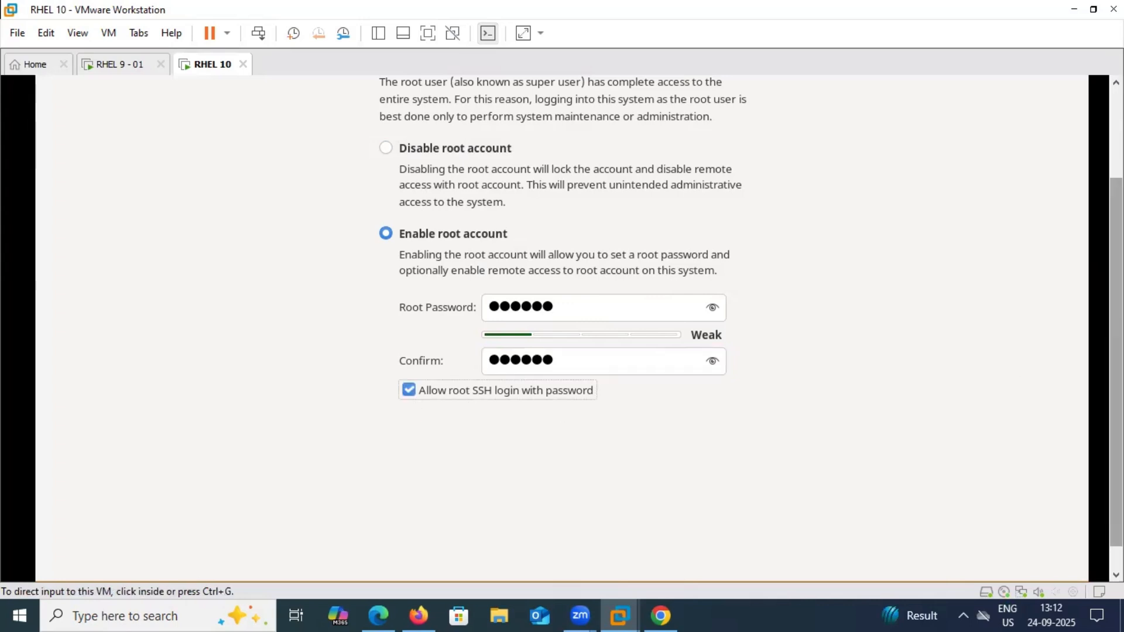
{"action": "scroll", "coordinate": [1116, 363], "scroll_direction": "up", "scroll_amount": 3}
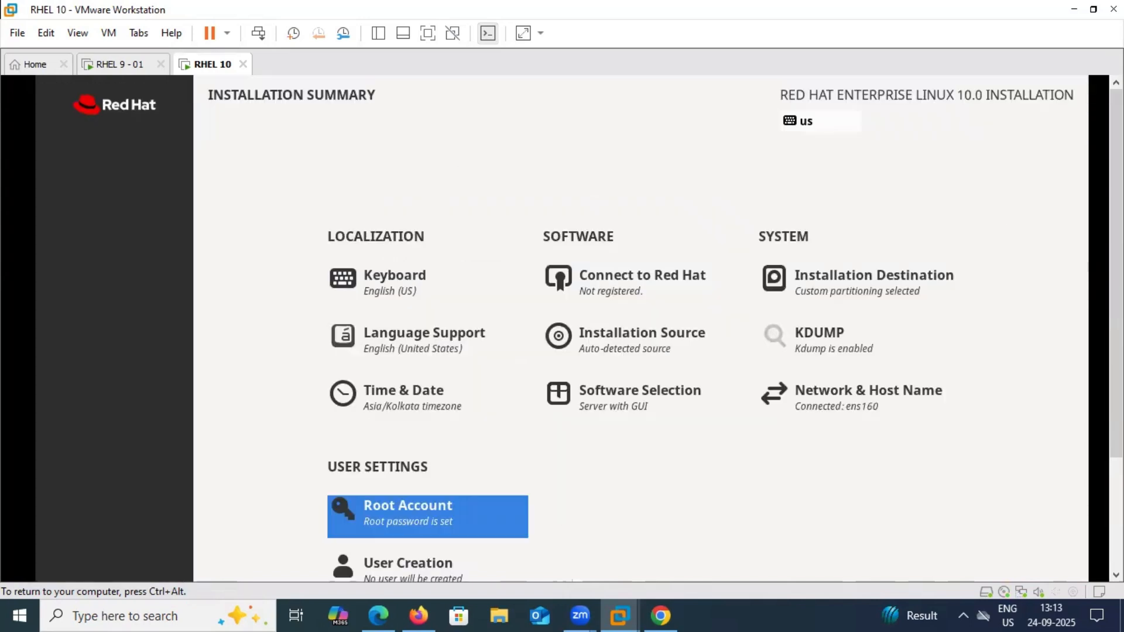
Enter the new user's full name and untick administrative privileges
{"action": "left_click_drag", "start_coordinate": [1117, 264], "coordinate": [1116, 375]}
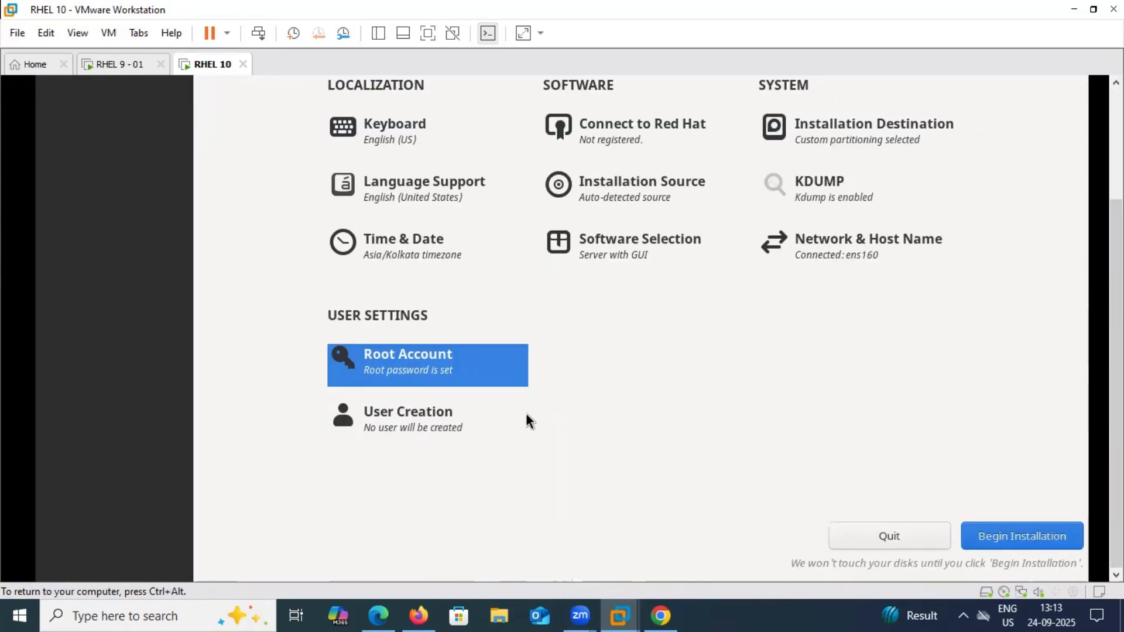
{"action": "left_click", "coordinate": [390, 413]}
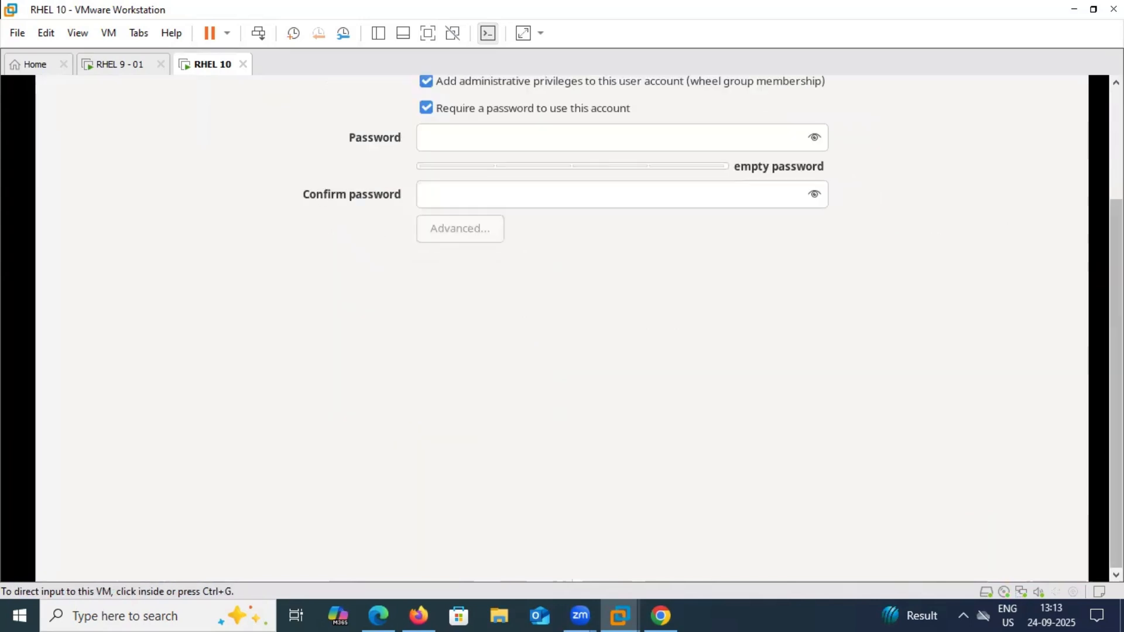
{"action": "left_click_drag", "start_coordinate": [1117, 374], "coordinate": [1117, 263]}
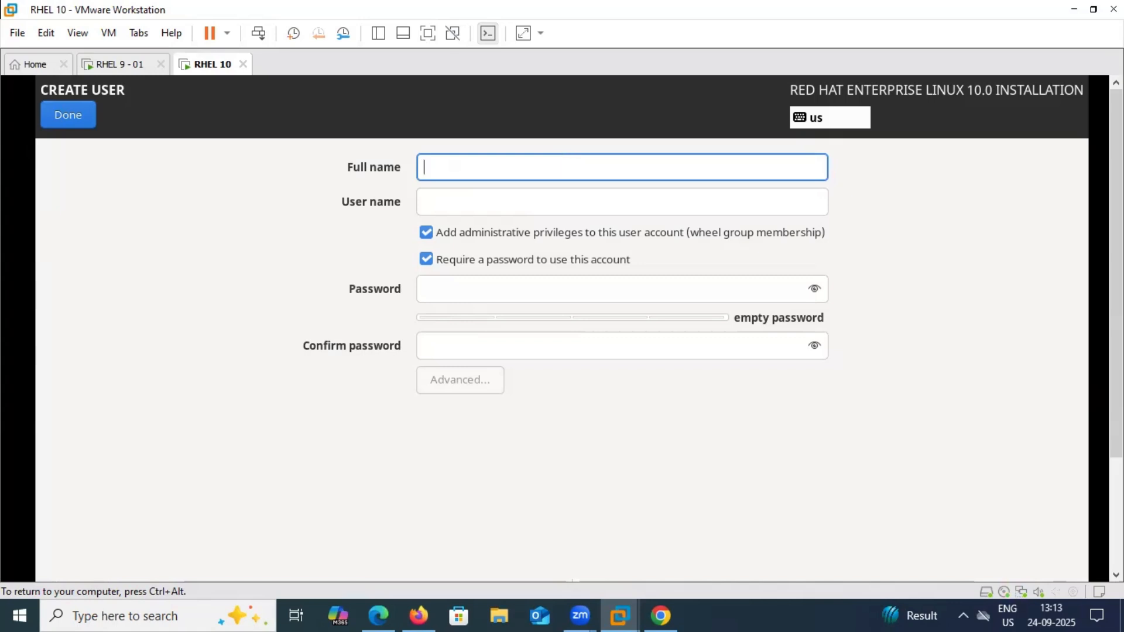
{"action": "type", "text": "ahmed"}
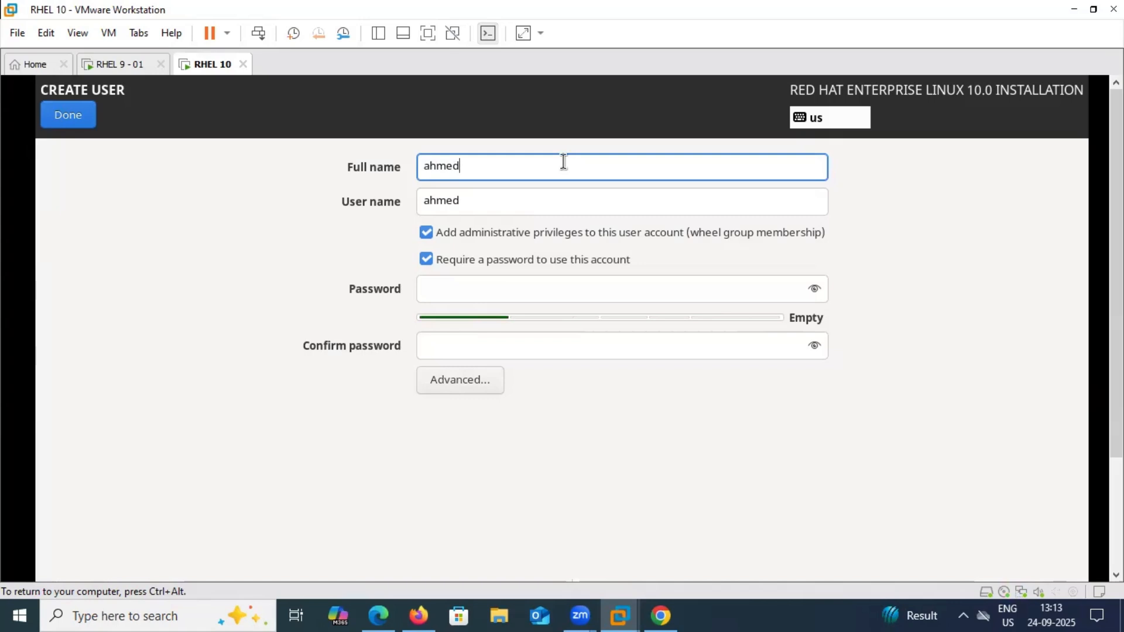
{"action": "key", "text": "Tab"}
{"action": "key", "text": "Tab"}
{"action": "key", "text": "Tab"}
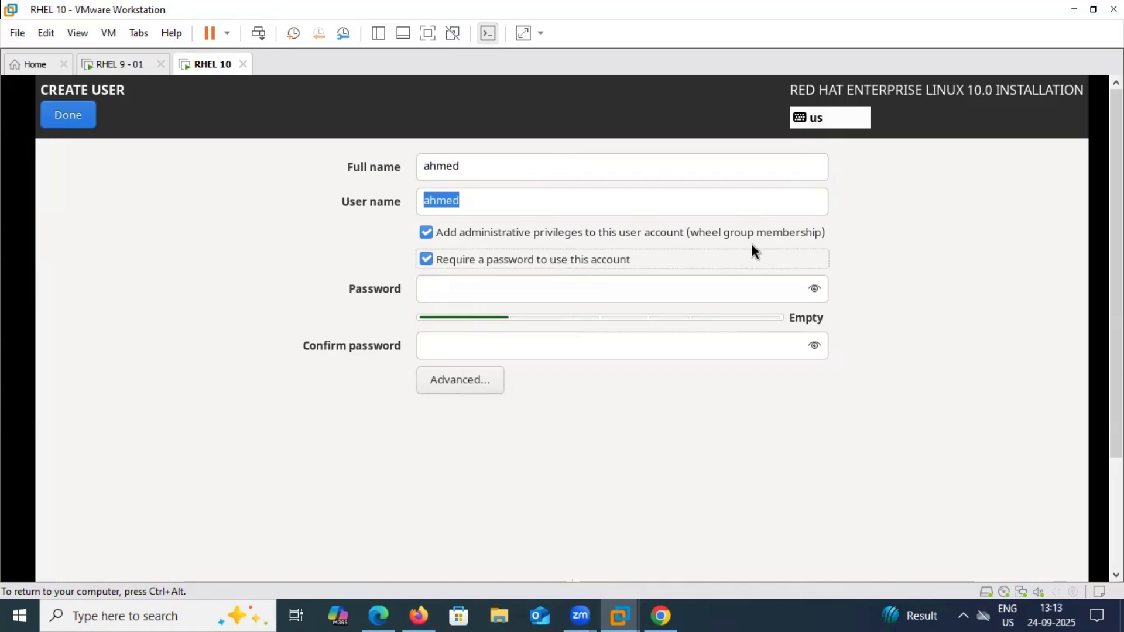
{"action": "left_click", "coordinate": [425, 234]}
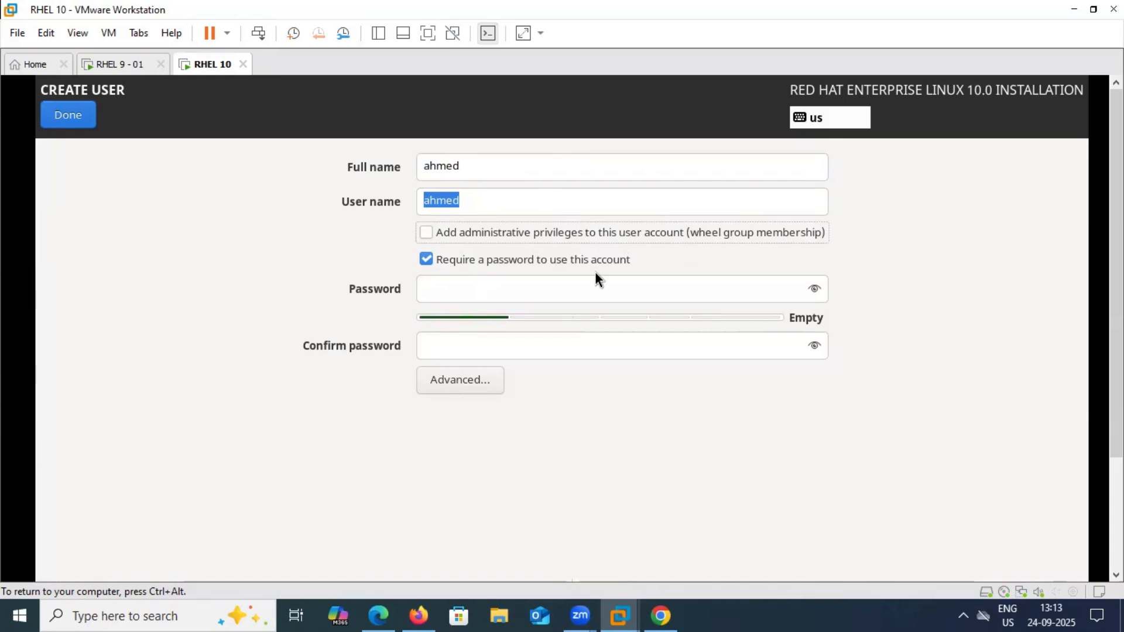
Set and confirm the user's password, then return to the Installation Summary
{"action": "left_click", "coordinate": [529, 296]}
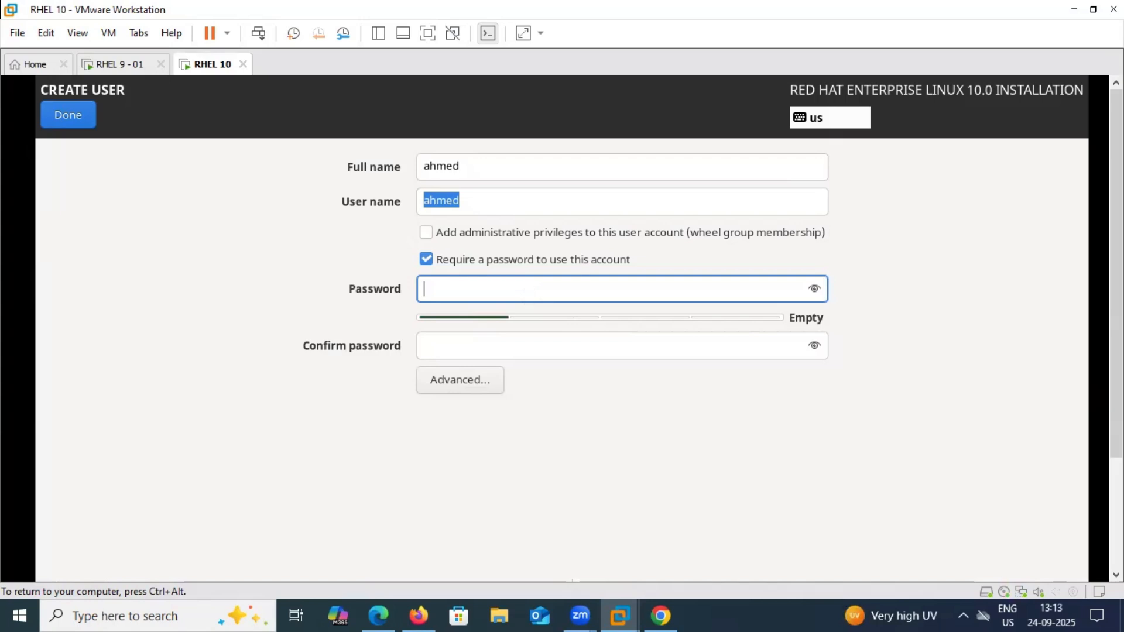
{"action": "type", "text": "redhat"}
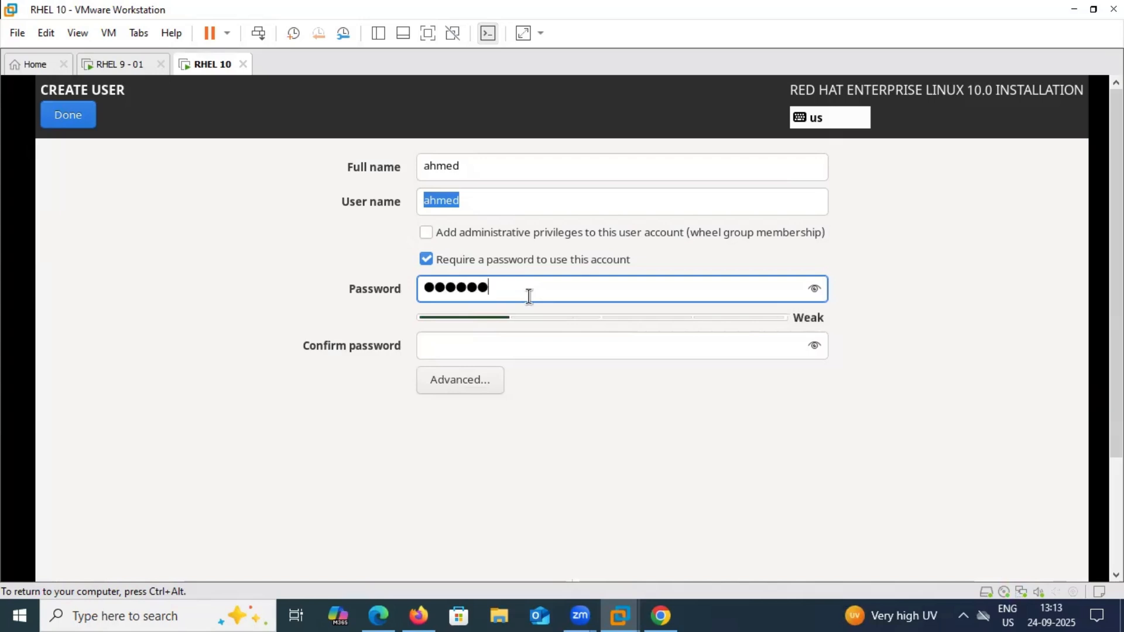
{"action": "key", "text": "Tab"}
{"action": "type", "text": "redhat"}
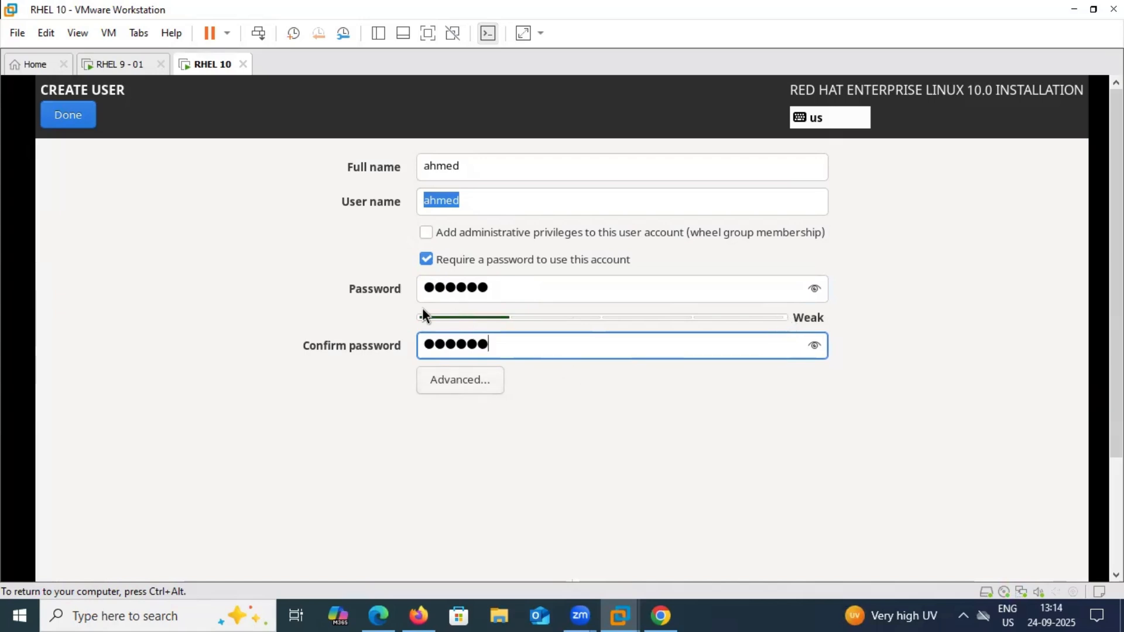
{"action": "left_click", "coordinate": [462, 386]}
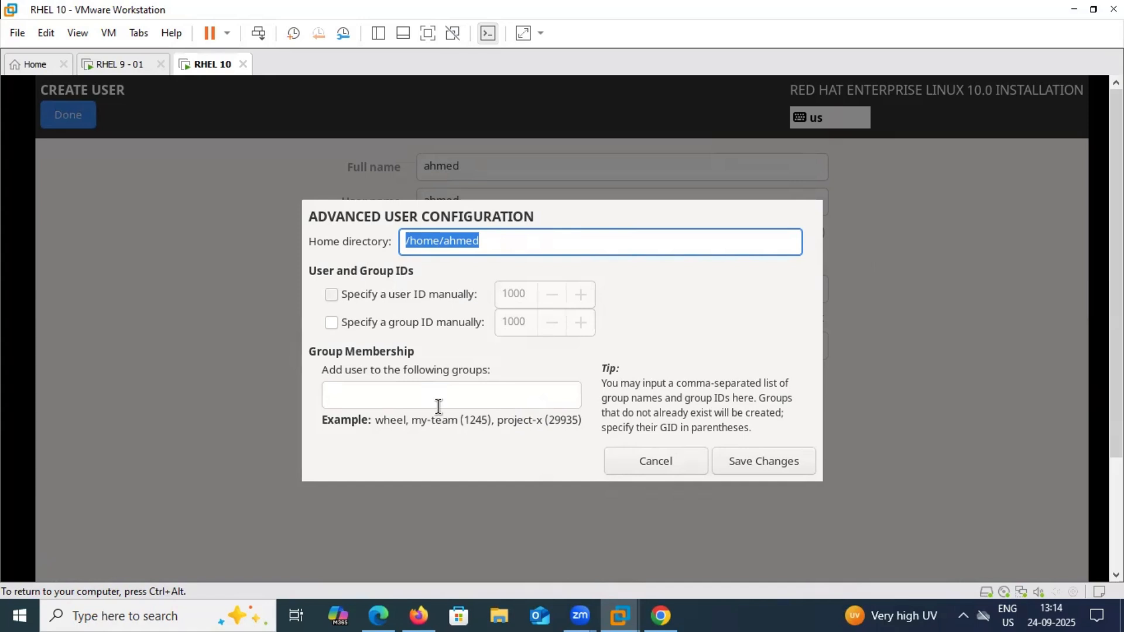
{"action": "left_click", "coordinate": [645, 460]}
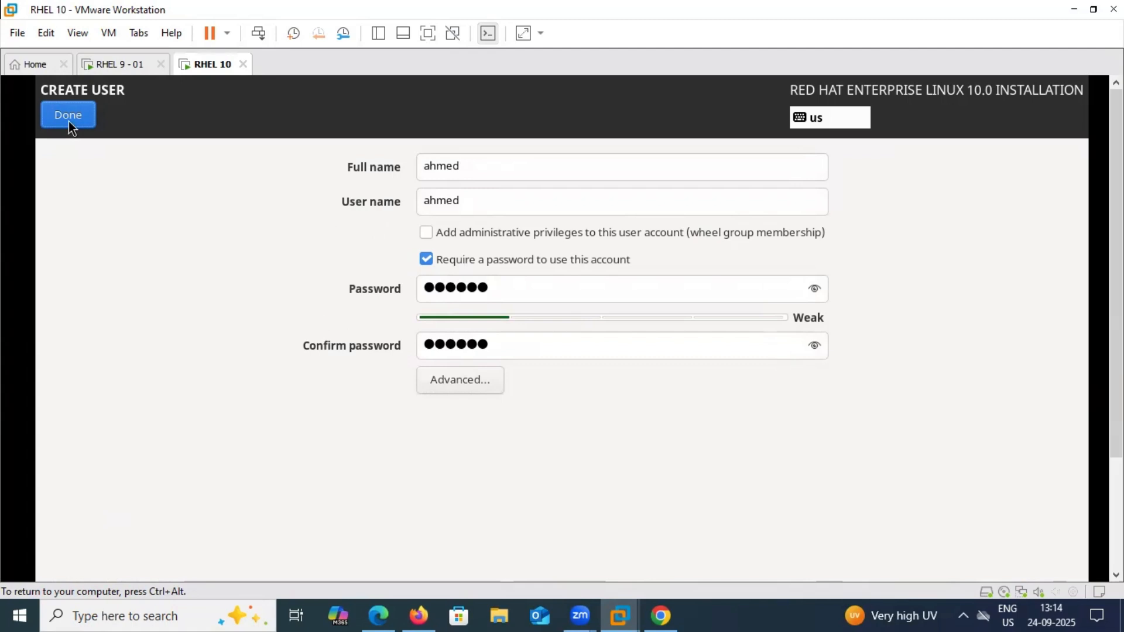
{"action": "left_click", "coordinate": [68, 119]}
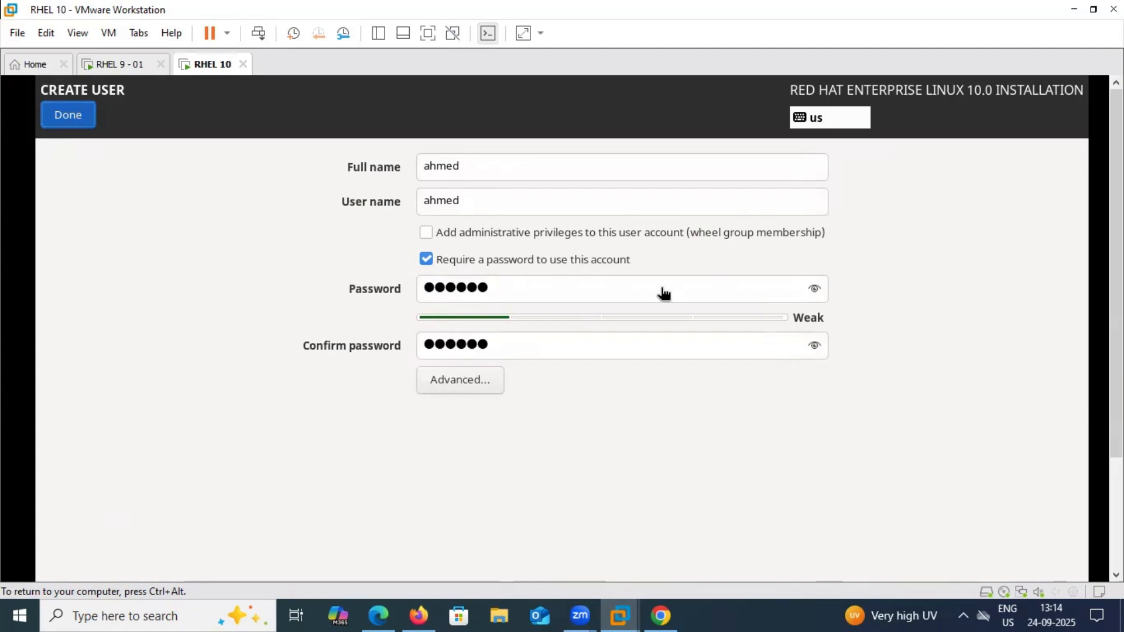
{"action": "key", "text": "ctrl+alt"}
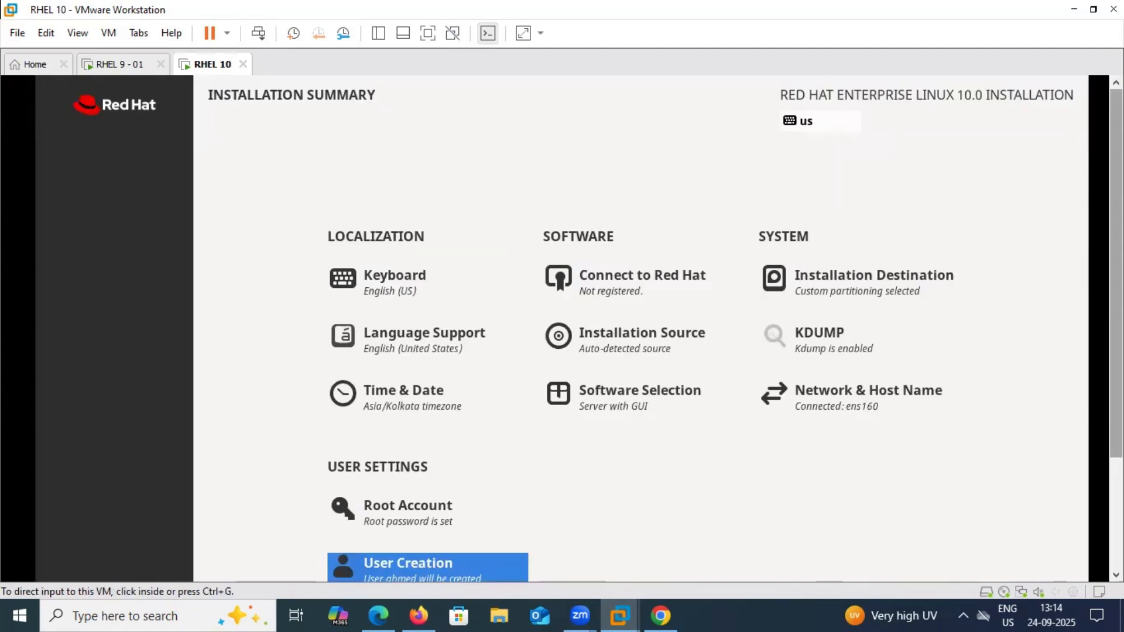
{"action": "left_click_drag", "start_coordinate": [1117, 251], "coordinate": [1116, 375]}
Begin the RHEL 10 installation from the Installation Summary
{"action": "left_click", "coordinate": [873, 171]}
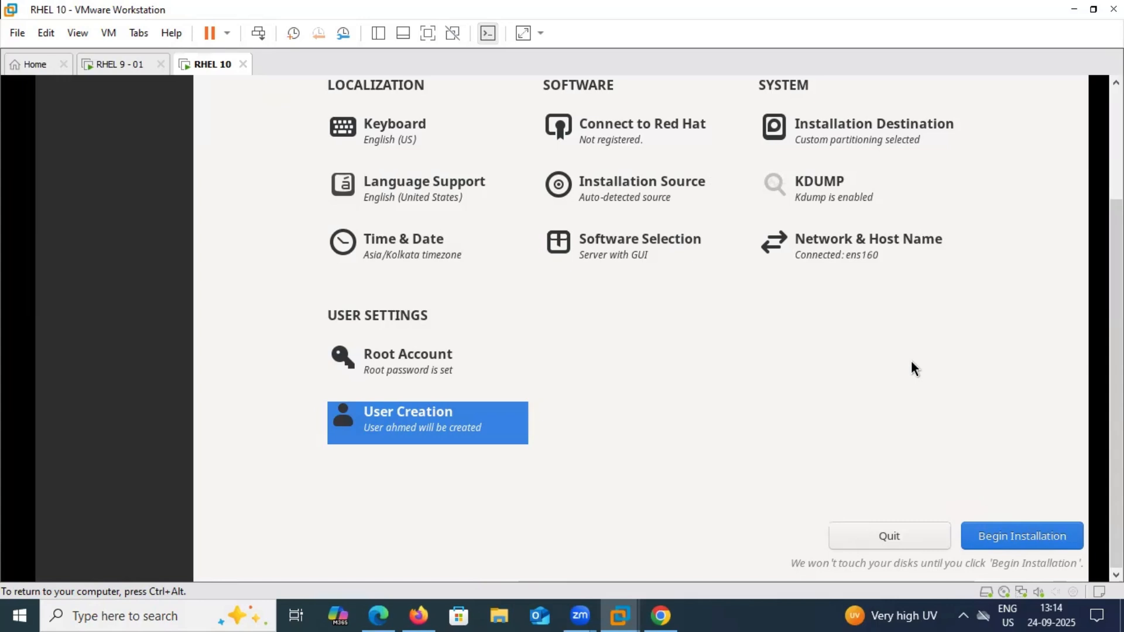
{"action": "left_click", "coordinate": [1029, 538]}
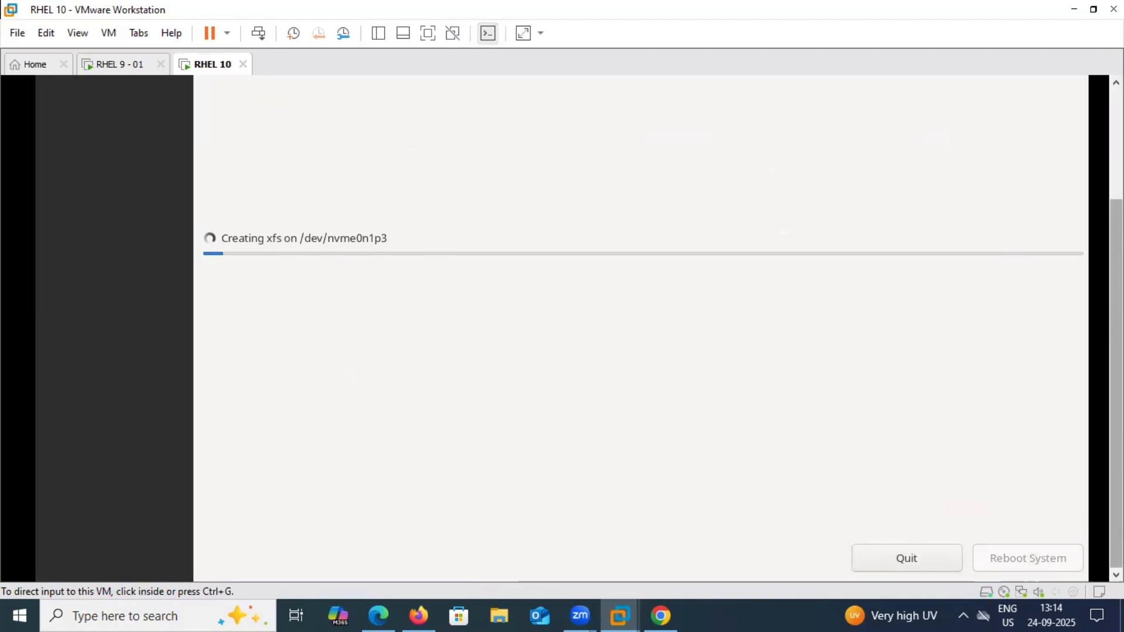
{"action": "scroll", "coordinate": [491, 272], "scroll_direction": "up", "scroll_amount": 3}
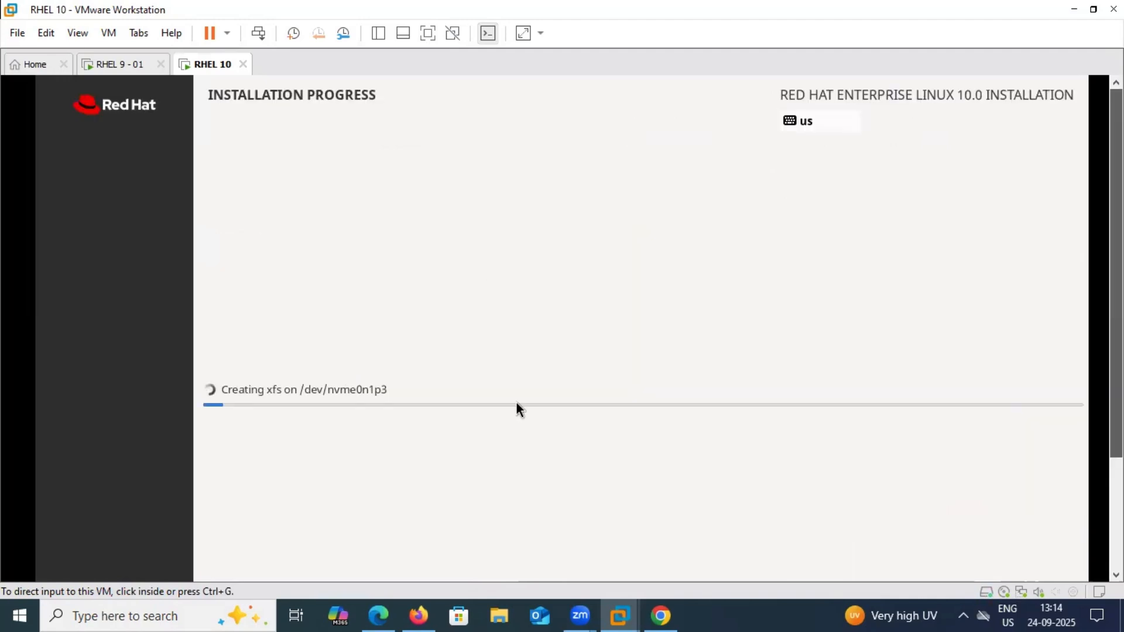
{"action": "left_click", "coordinate": [458, 407]}
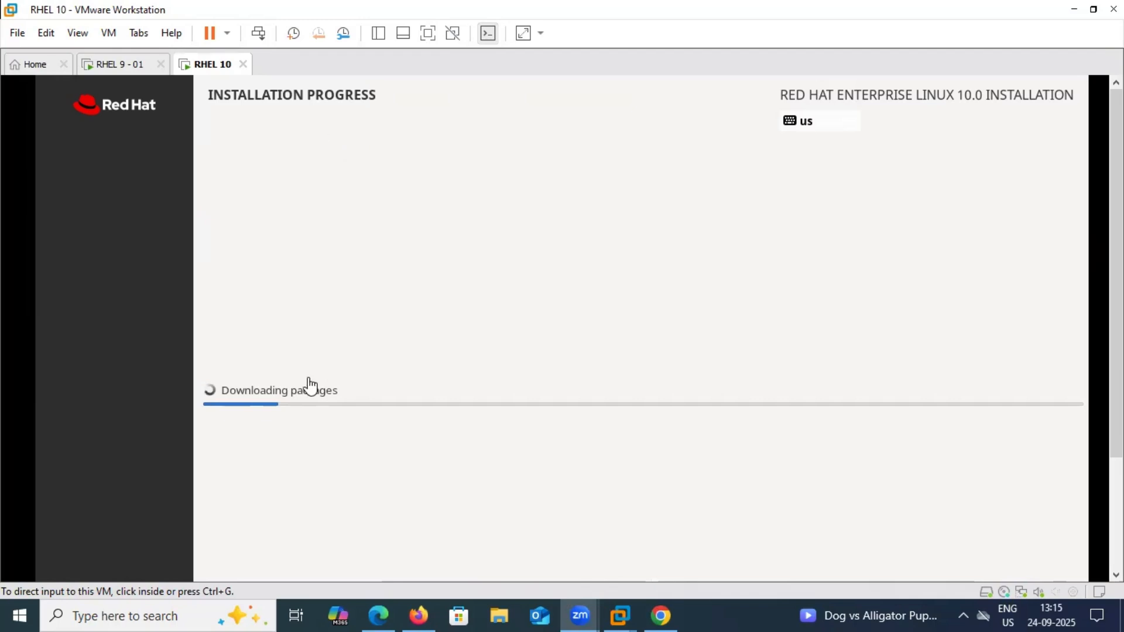
{"action": "left_click", "coordinate": [445, 417]}
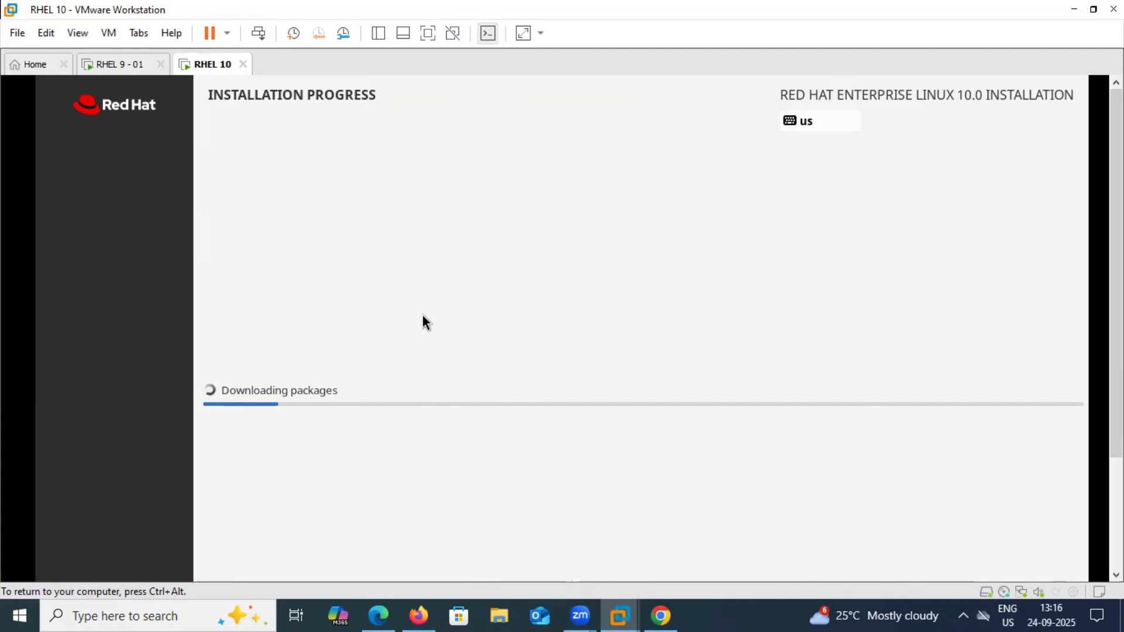
{"action": "key", "text": "ctrl+alt"}
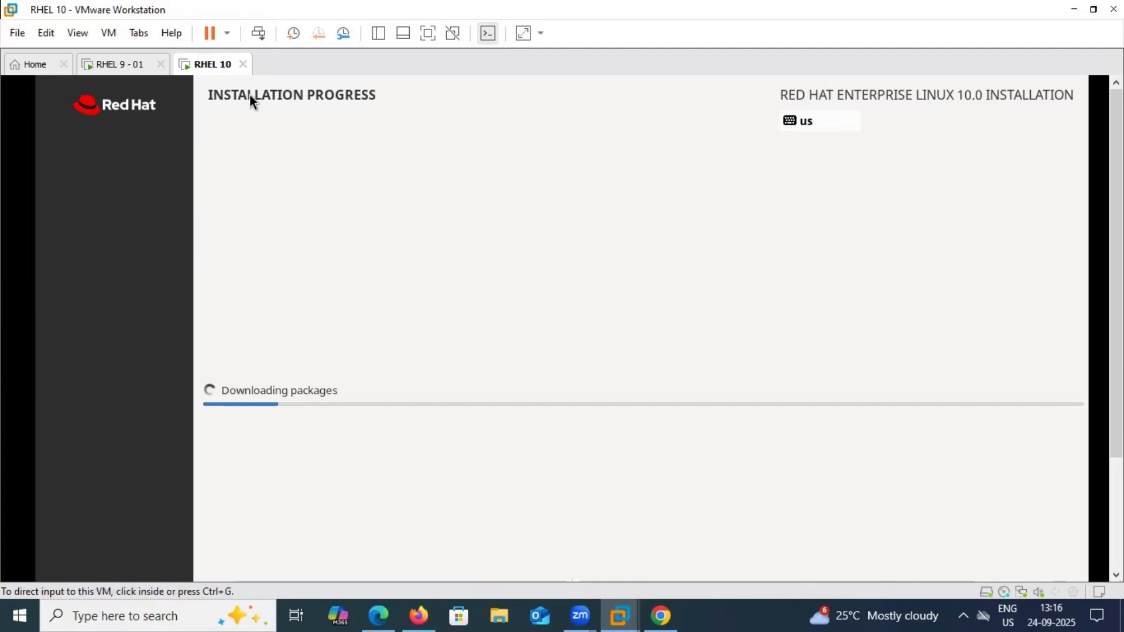
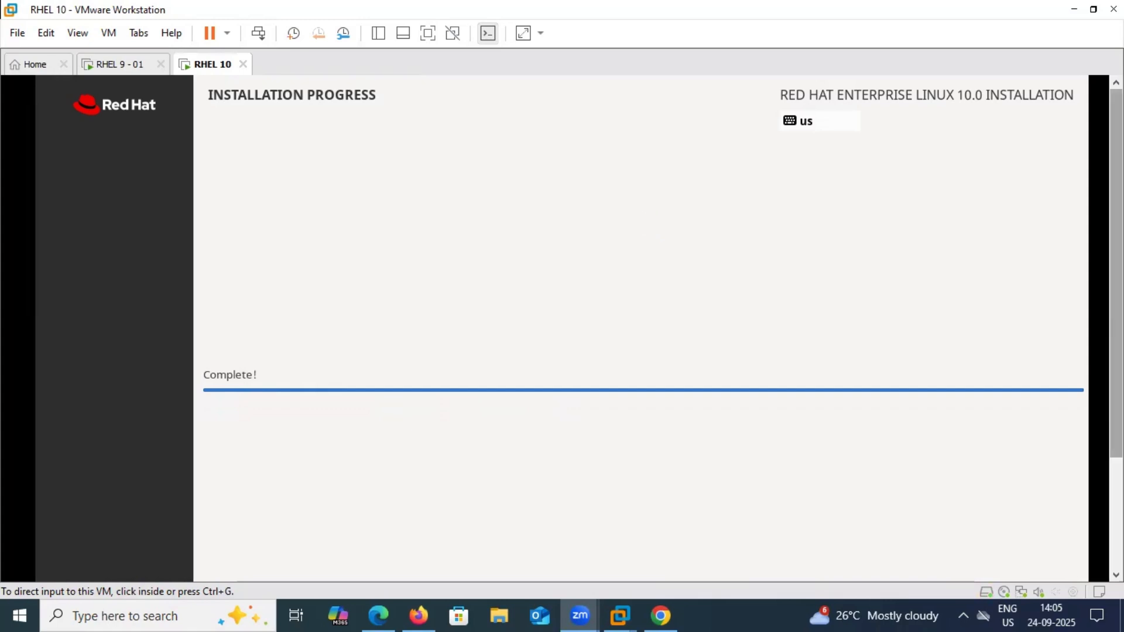
Scroll the installer down to show the Complete message and Reboot System button, then focus the VM
{"action": "left_click_drag", "start_coordinate": [1116, 292], "coordinate": [1116, 388]}
{"action": "left_click", "coordinate": [853, 316]}
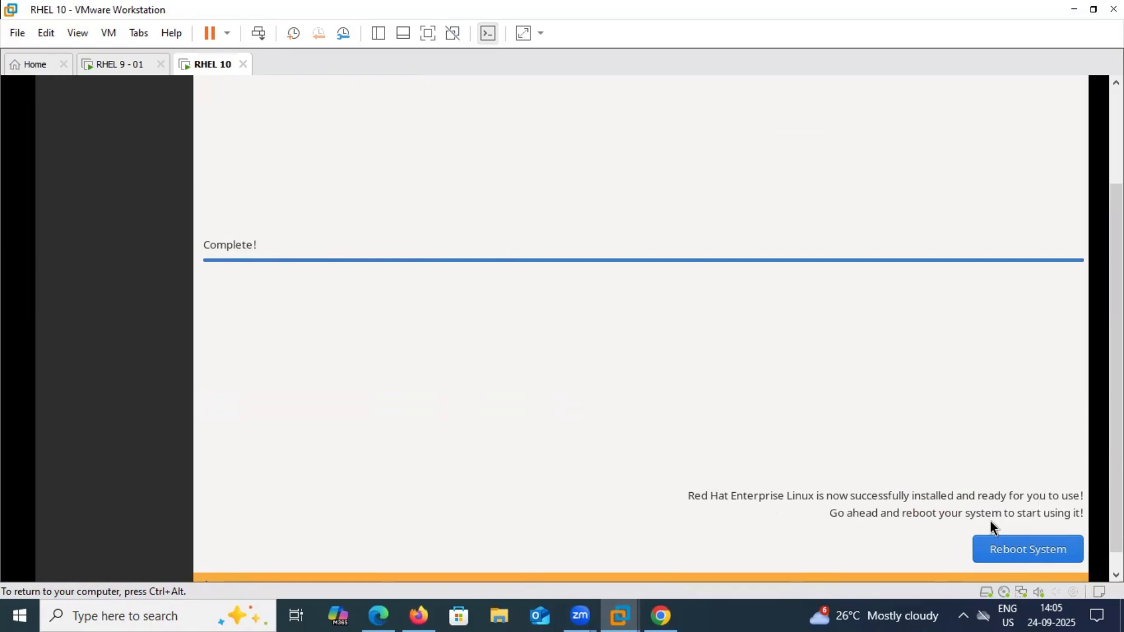
Reboot the VM with Reboot System, keeping input captured in its console
{"action": "left_click", "coordinate": [1028, 550]}
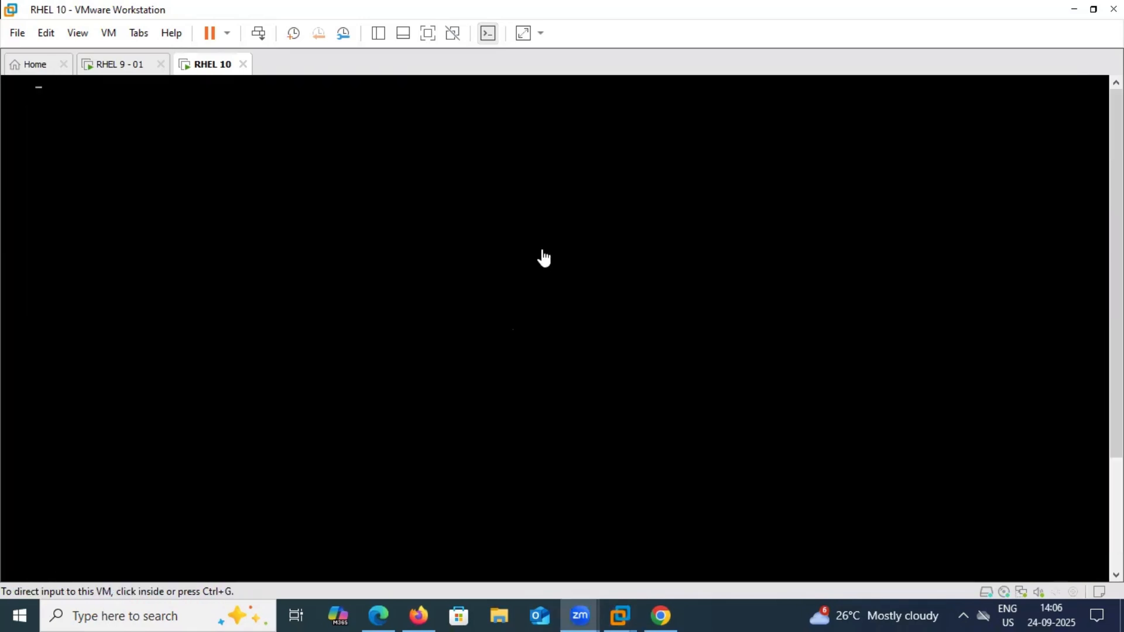
{"action": "left_click", "coordinate": [543, 258]}
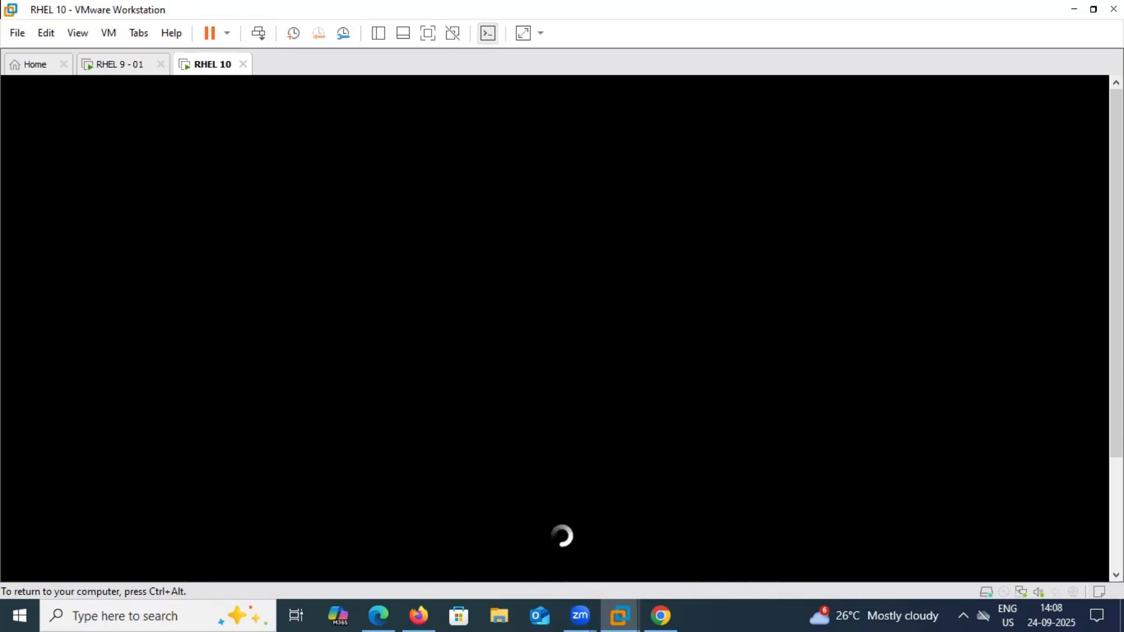
Replace the boot spinner with the scrolling systemd text log using Esc
{"action": "key", "text": "ctrl+alt"}
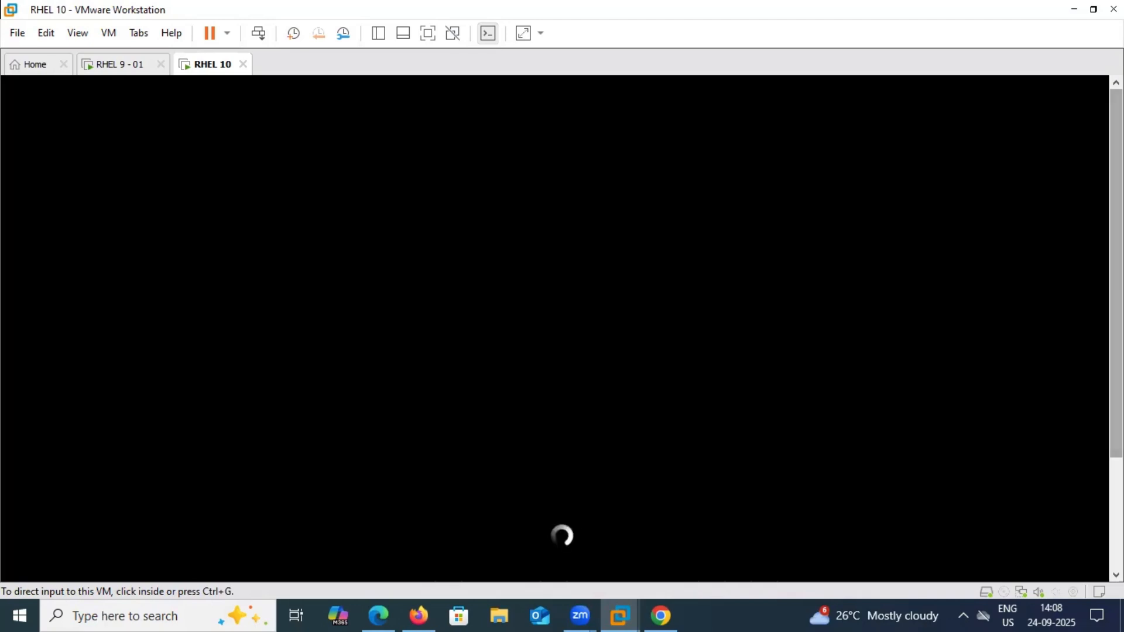
{"action": "left_click", "coordinate": [820, 328]}
{"action": "key", "text": "Escape"}
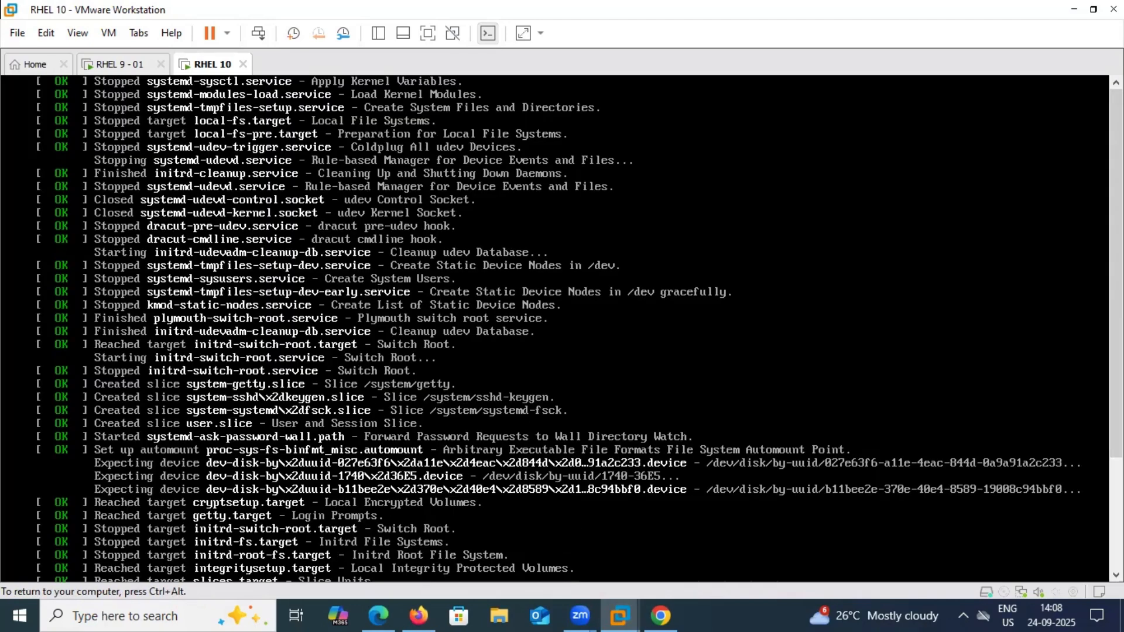